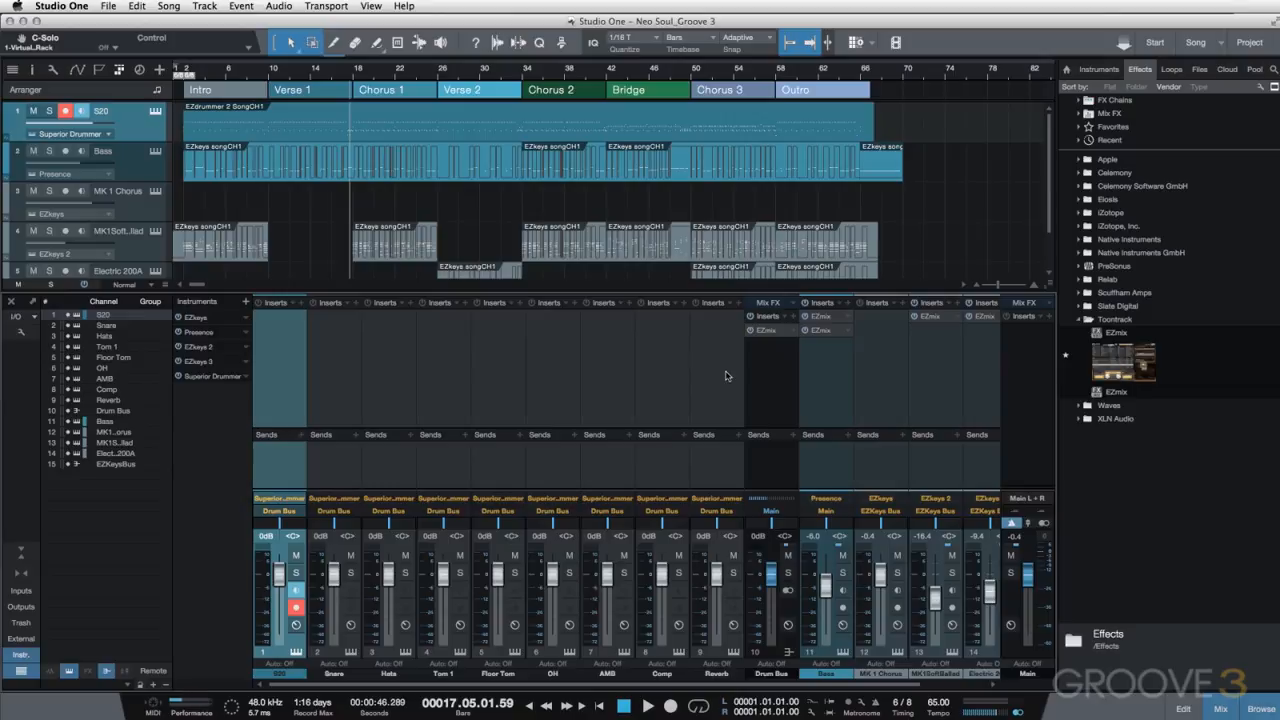
# - Insert EZmix on the S20 channel and load the Kick - Basic2 preset from the EZmix 1 pack's Drums group
pyautogui.moveTo(1130, 368); pyautogui.dragTo(280, 363)
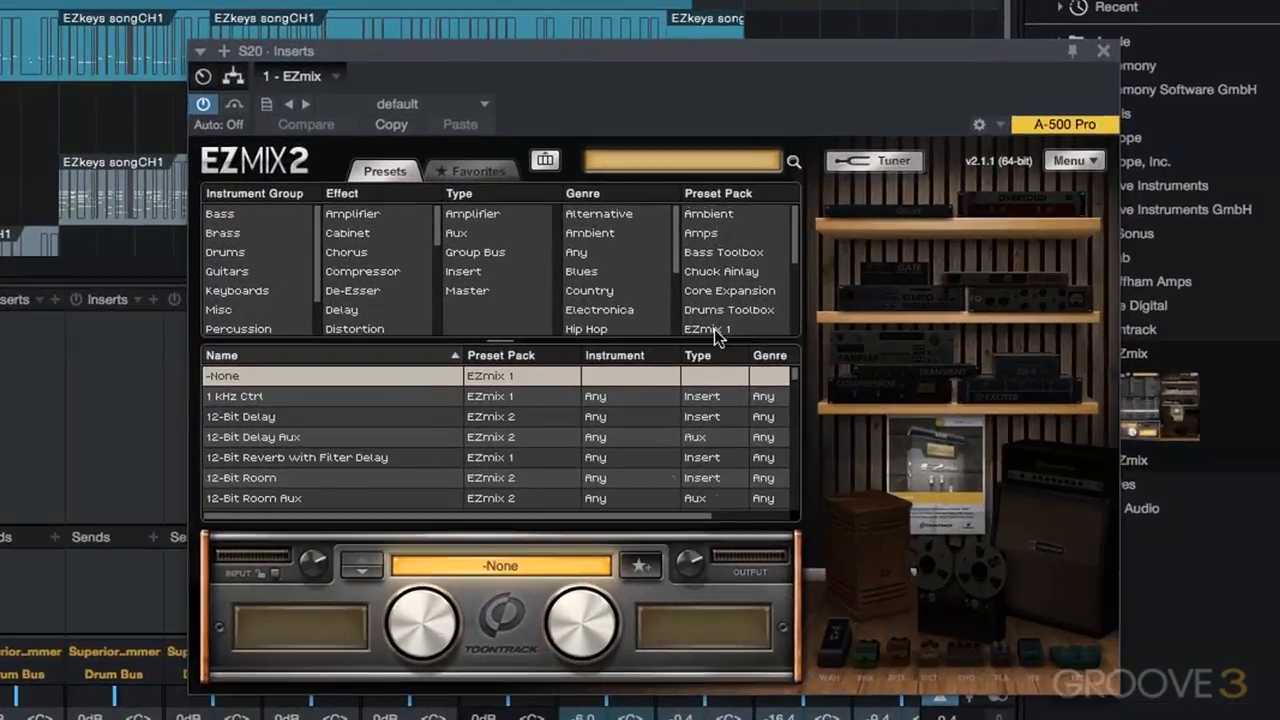
pyautogui.click(885, 319)
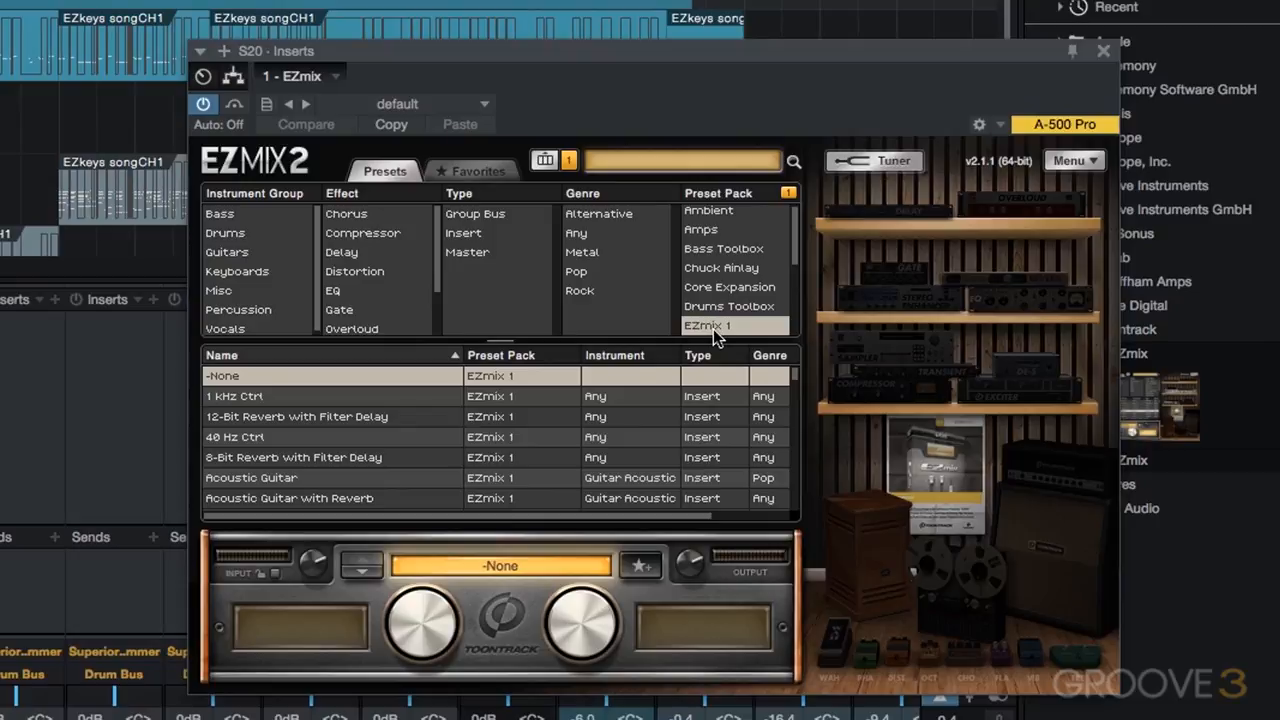
pyautogui.click(225, 232)
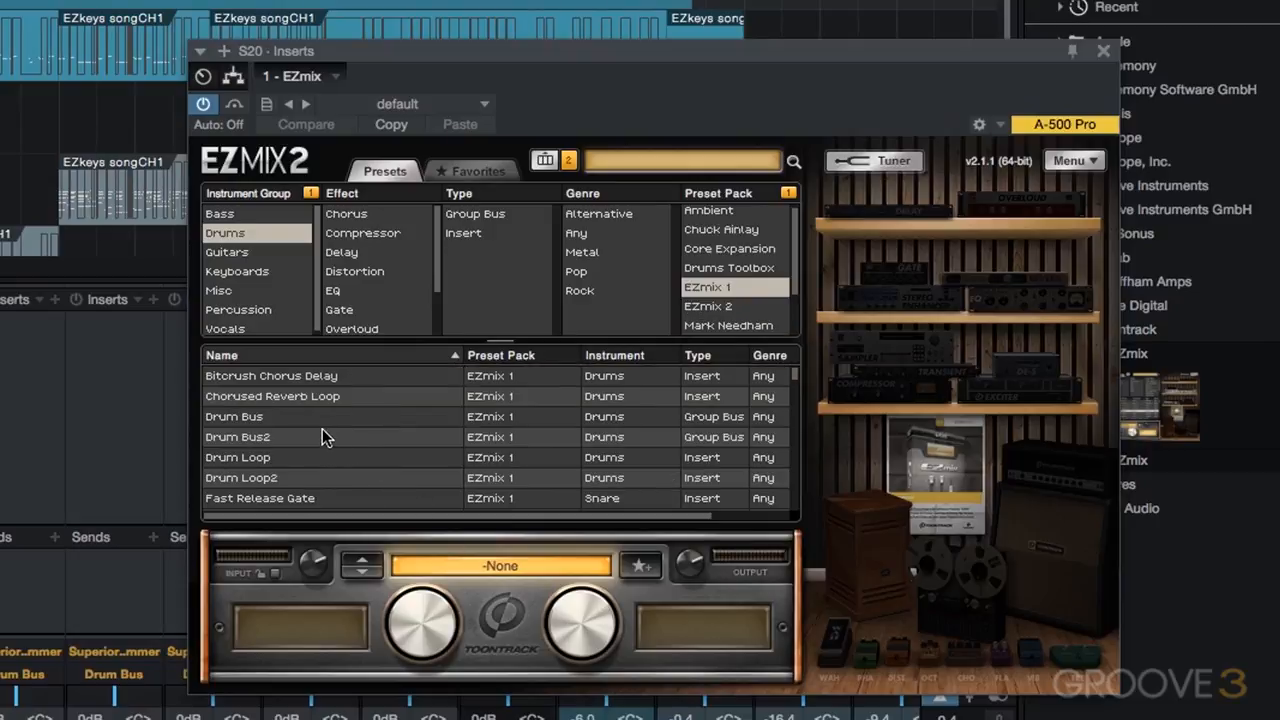
pyautogui.scroll(-5, 305, 424)
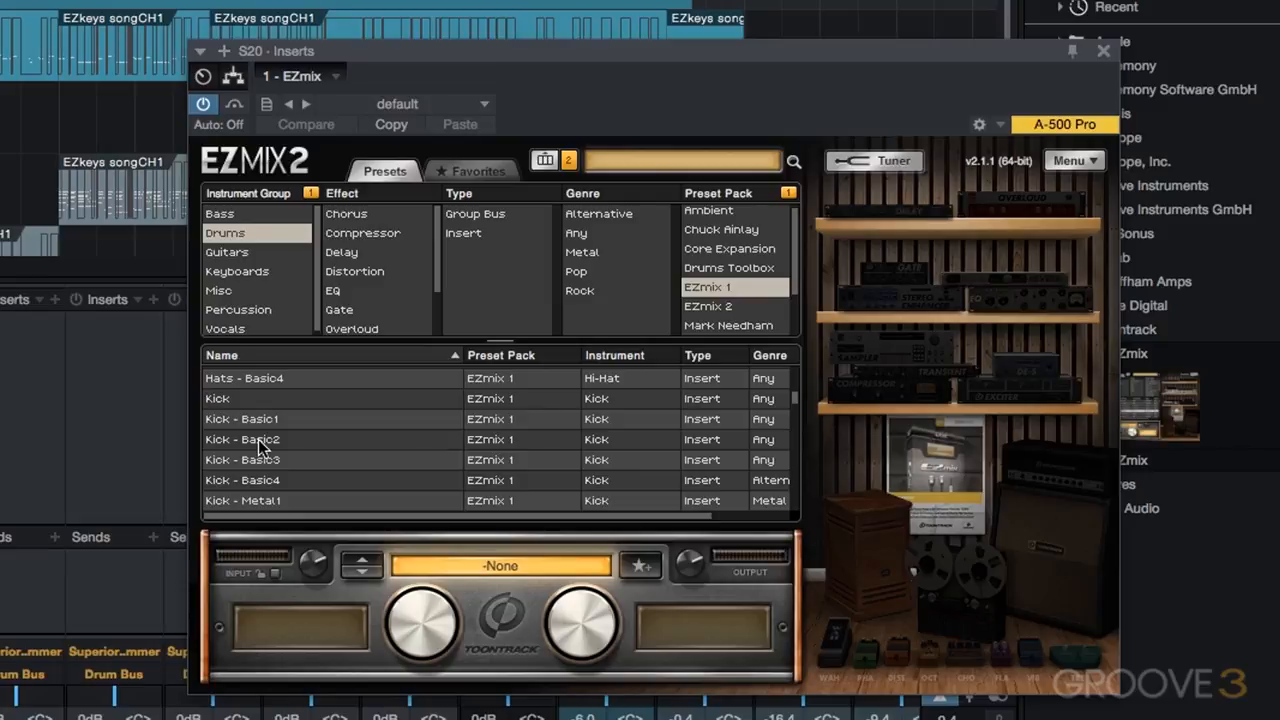
pyautogui.click(260, 446)
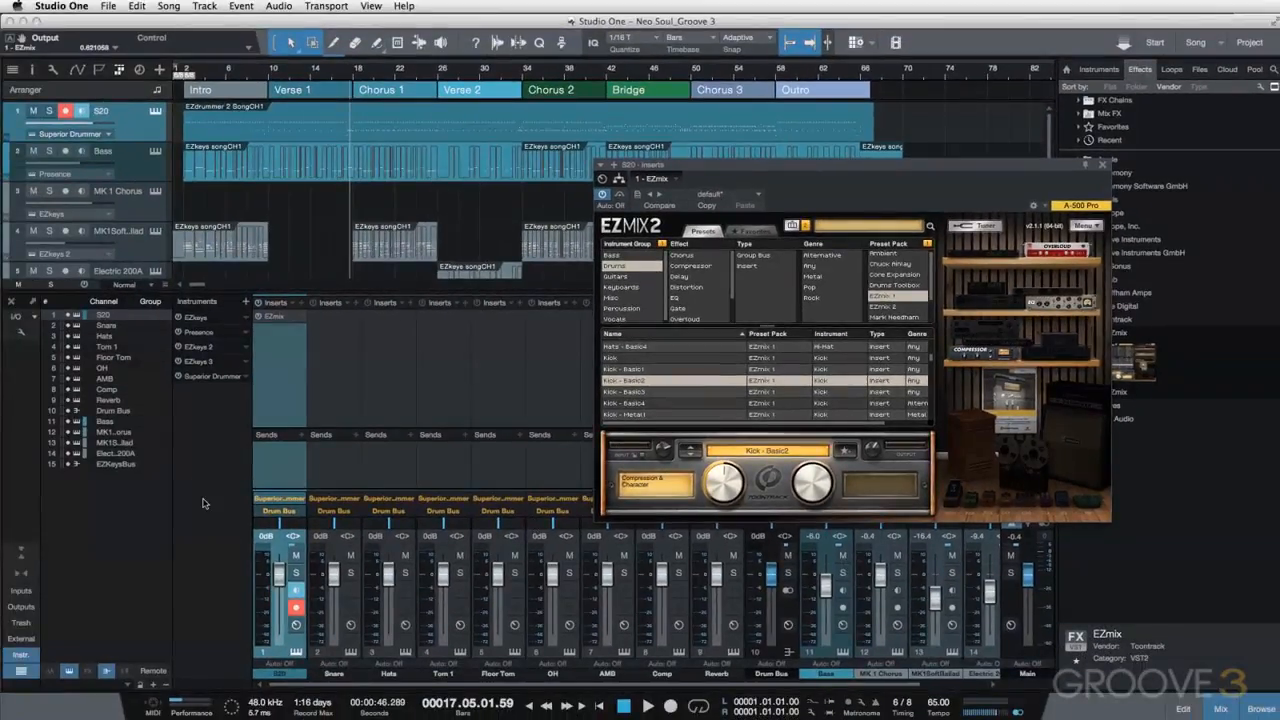
# - Solo the S20 channel and play it back, comparing the kick with EZmix bypassed and active
pyautogui.click(296, 574)
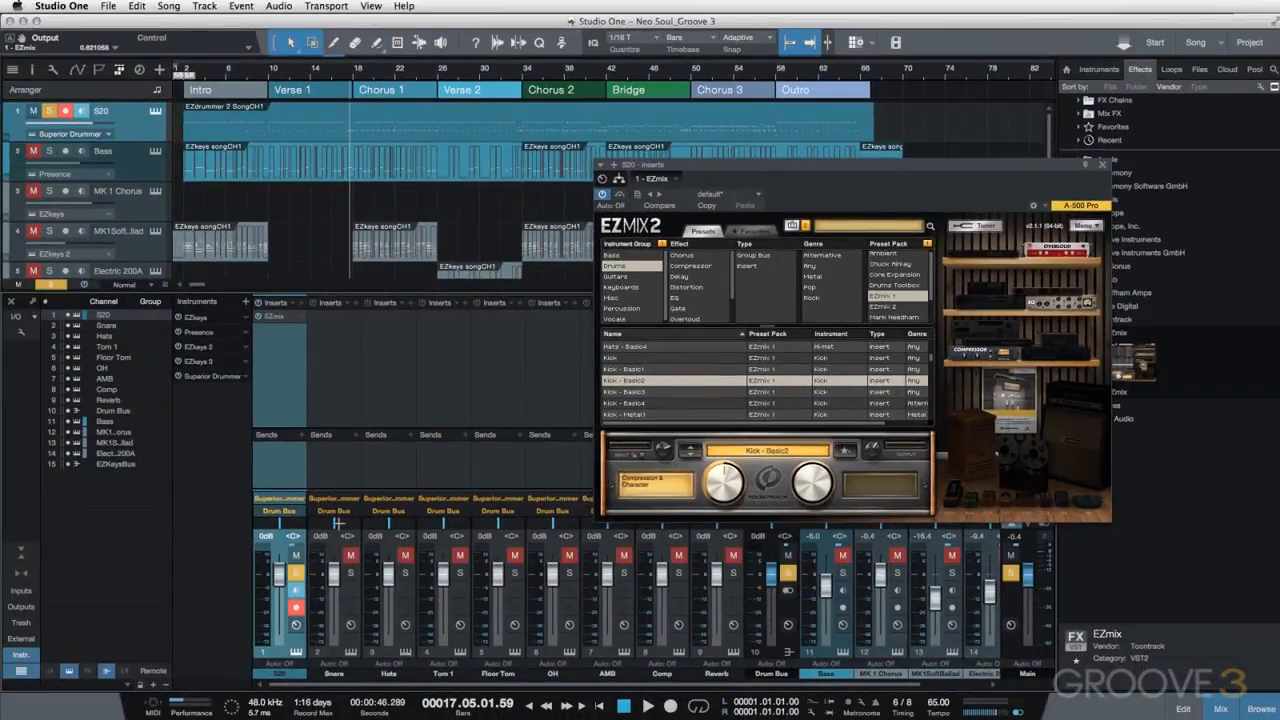
pyautogui.press('space')
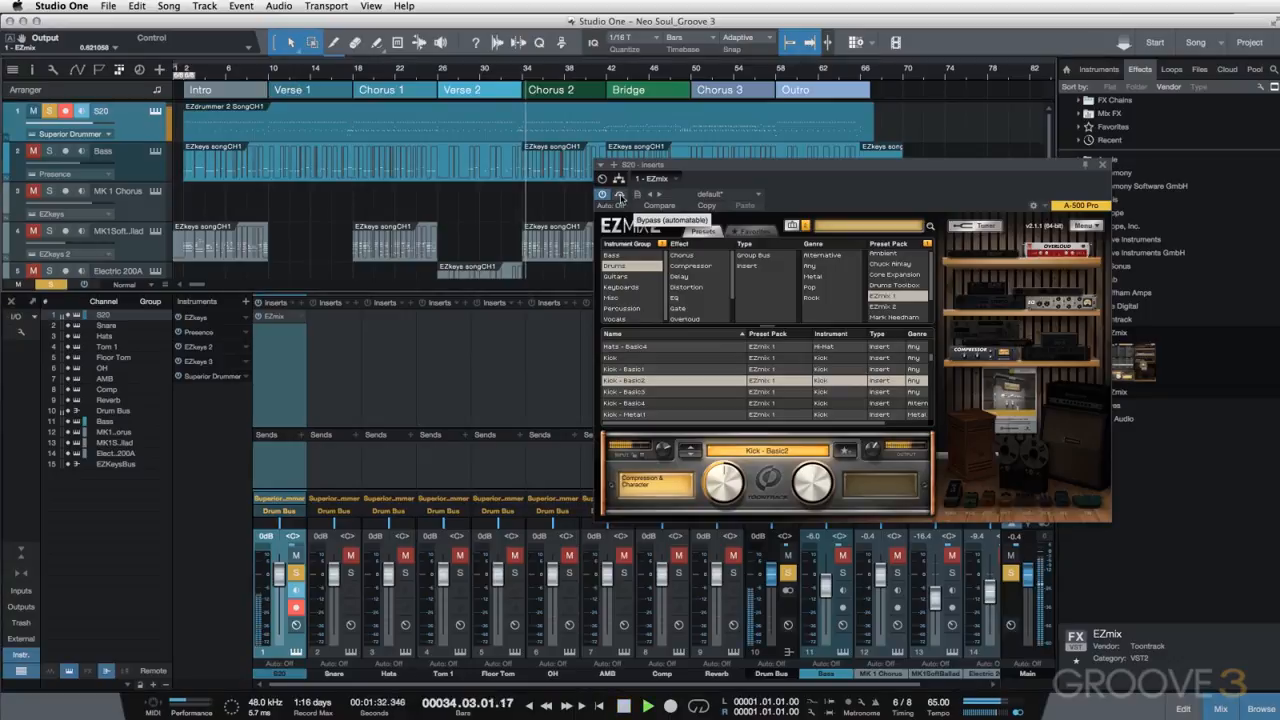
pyautogui.click(620, 196)
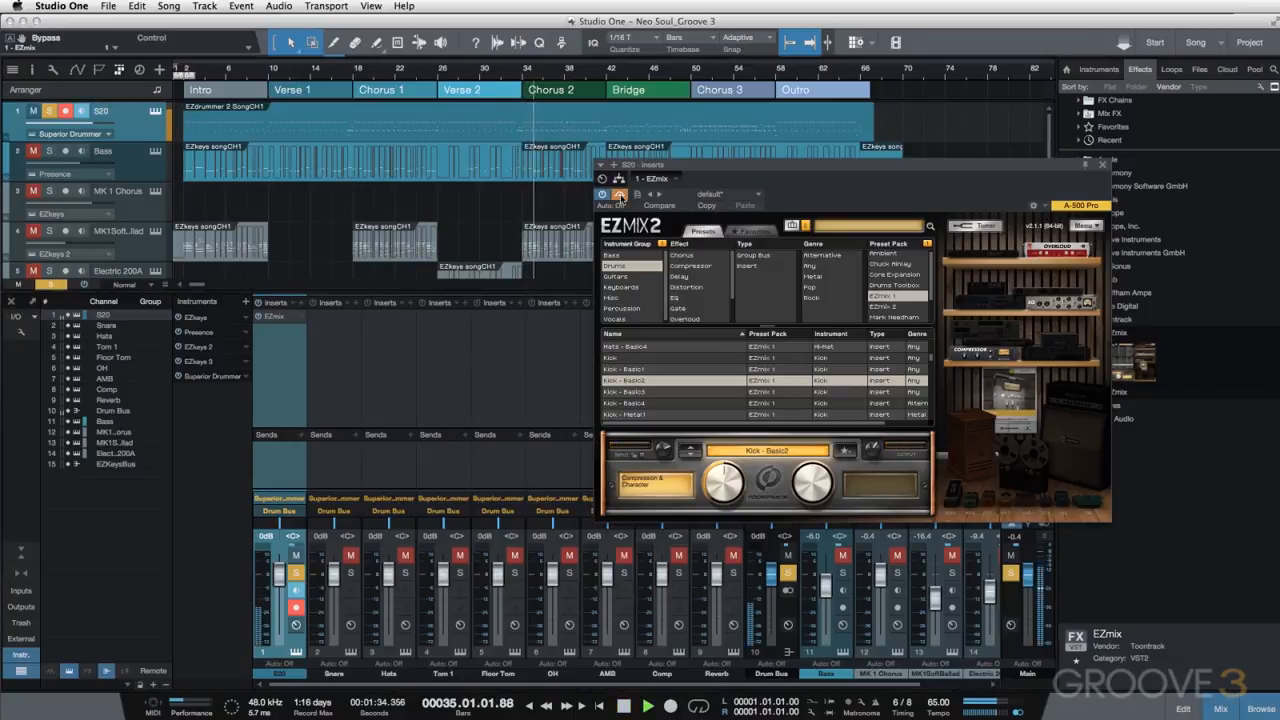
pyautogui.click(620, 196)
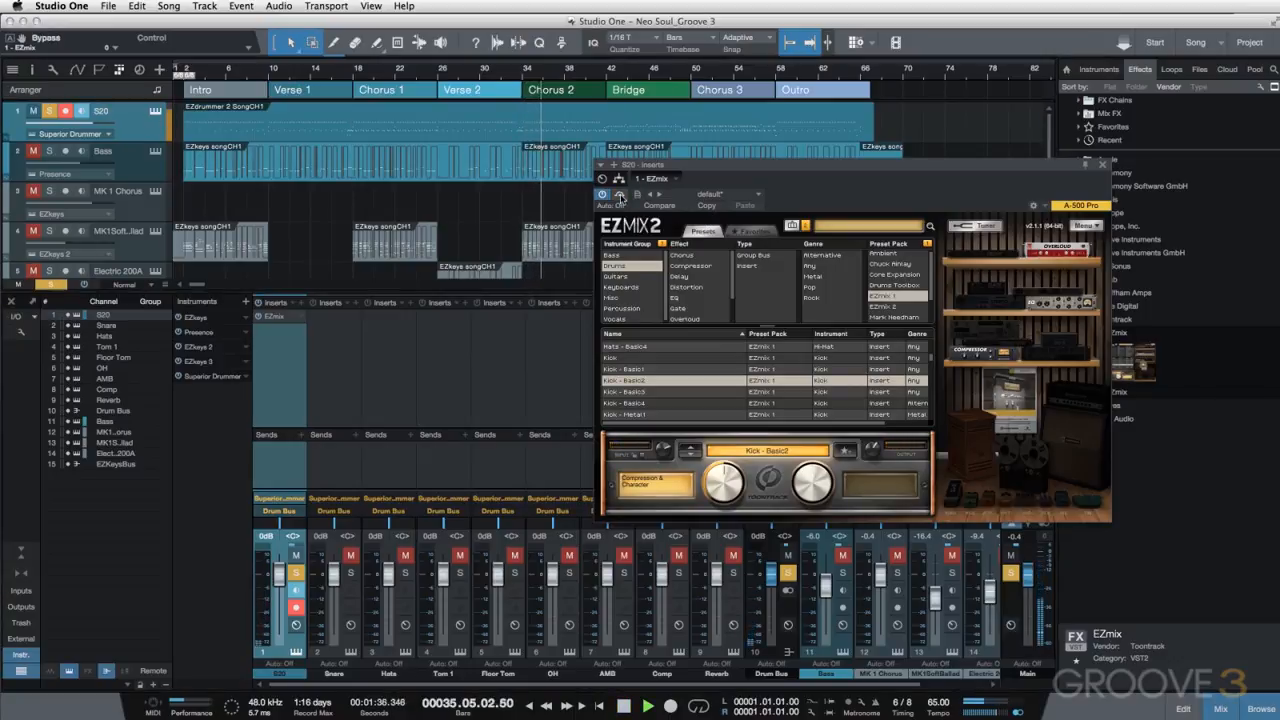
pyautogui.press('space')
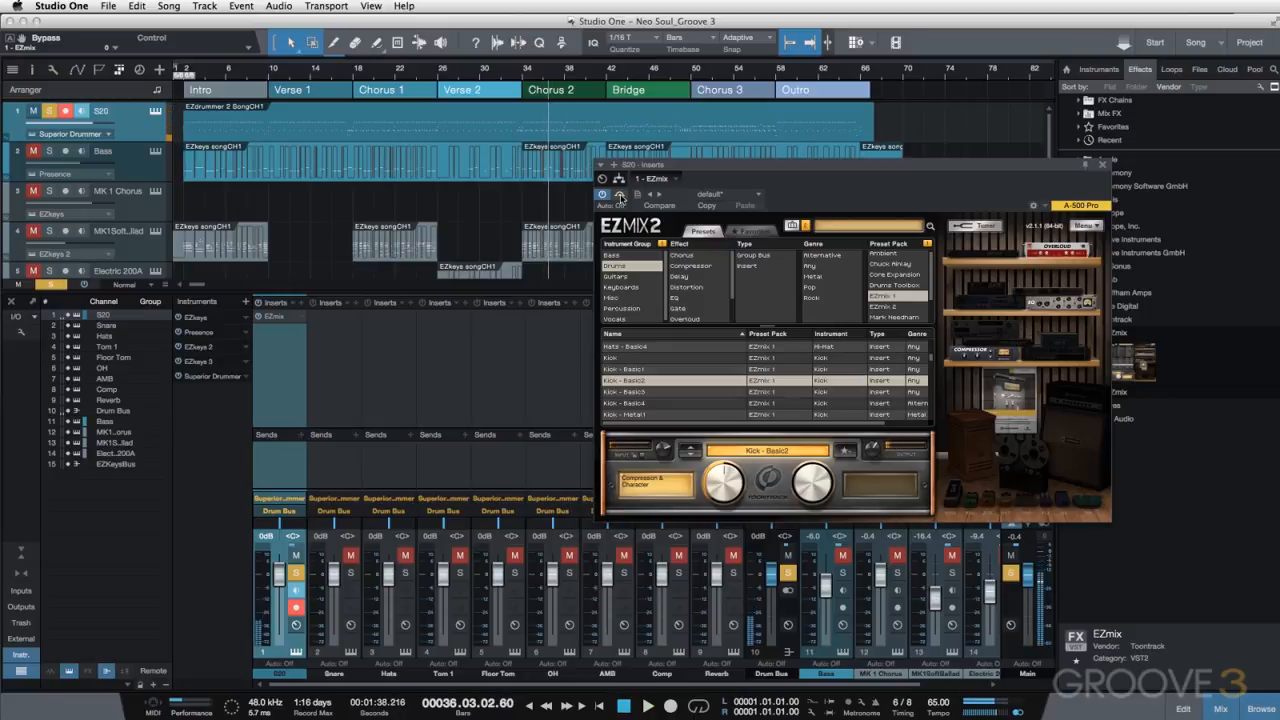
# - Raise the Compression & Character amount of the Kick - Basic2 preset
pyautogui.click(720, 487)
pyautogui.scroll(1, 720, 487)
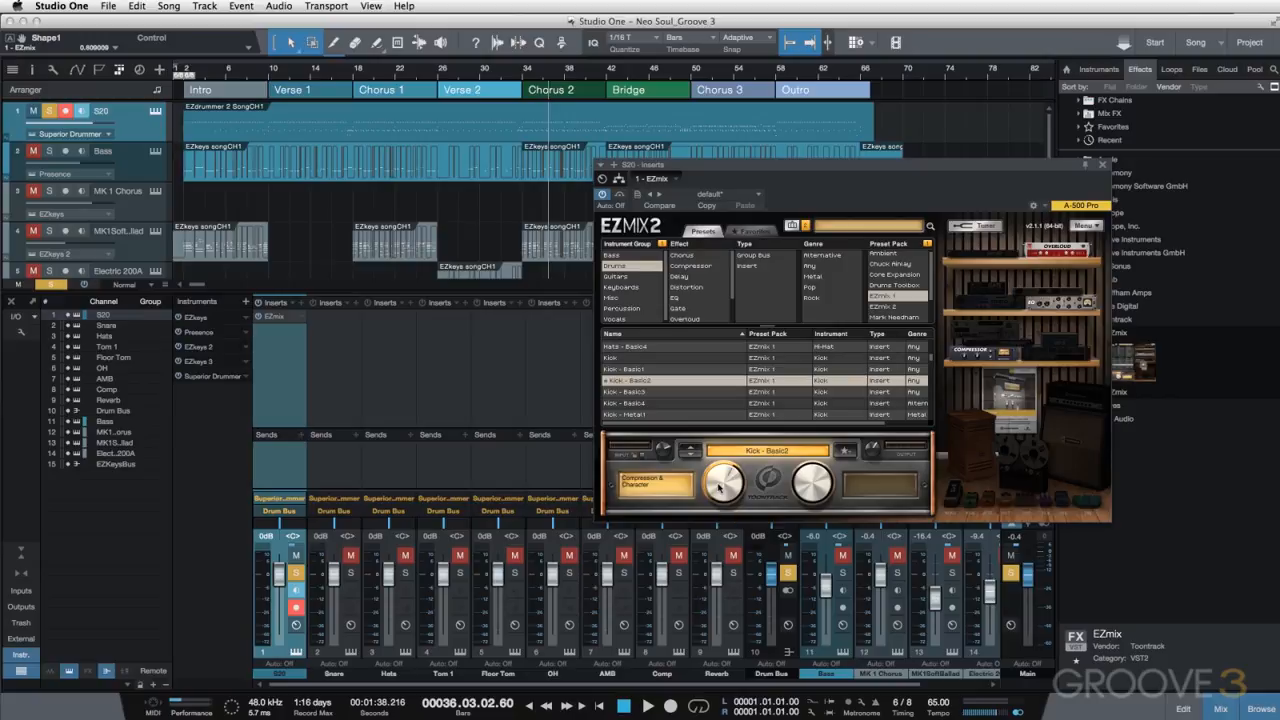
pyautogui.scroll(-2, 720, 486)
pyautogui.scroll(1, 716, 482)
# - Replay the soloed kick from the playback start with EZmix bypassed and active, unsolo S20 and close the plug-in window
pyautogui.press('KP_0')
pyautogui.press('space')
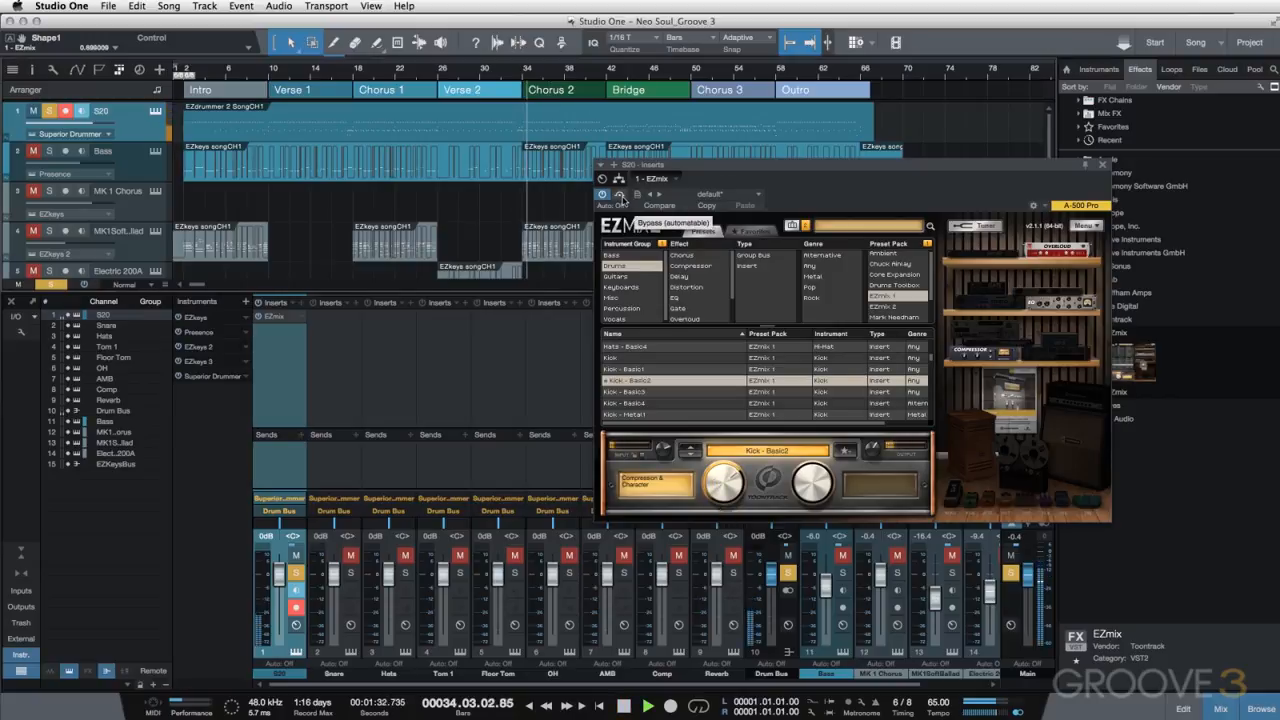
pyautogui.click(620, 196)
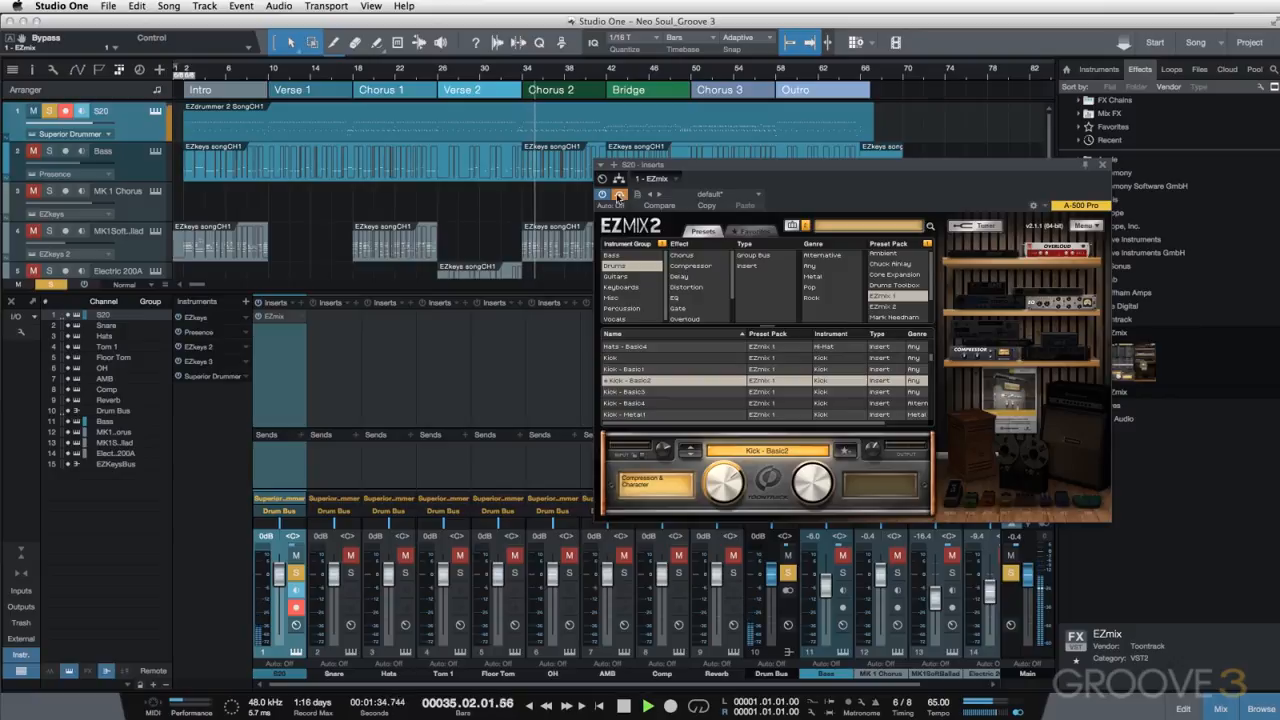
pyautogui.click(619, 196)
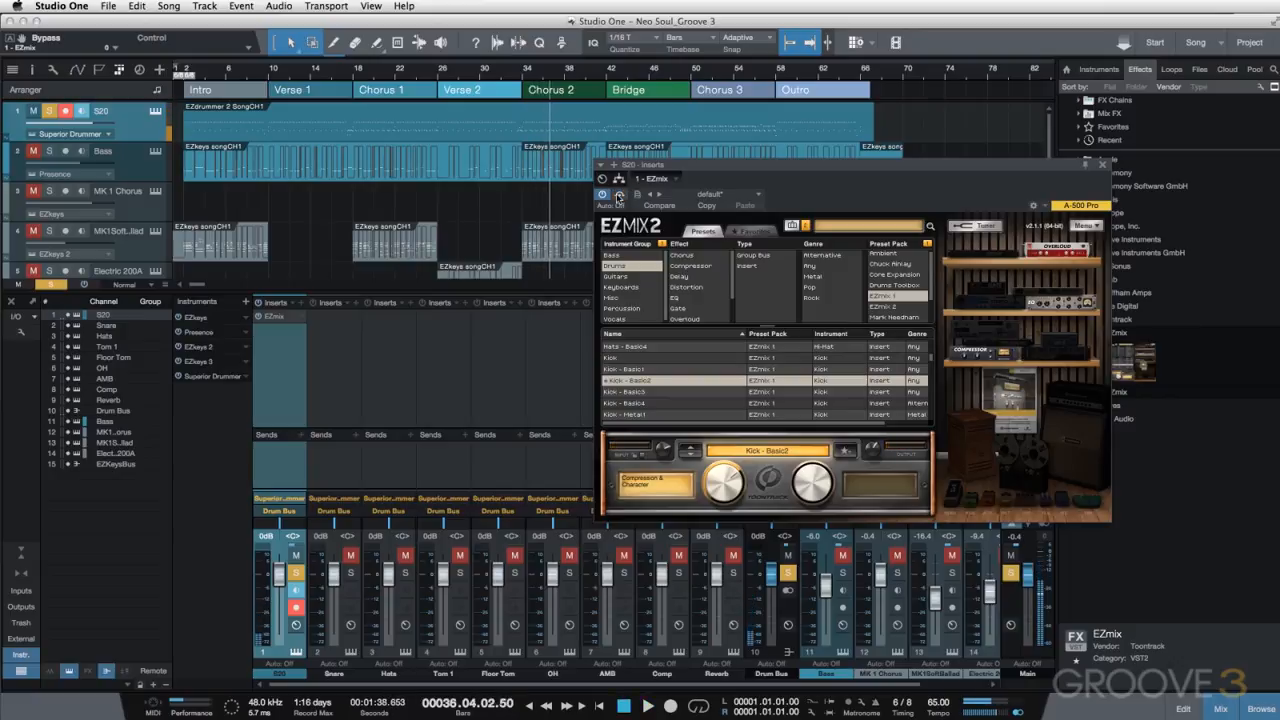
pyautogui.click(297, 574)
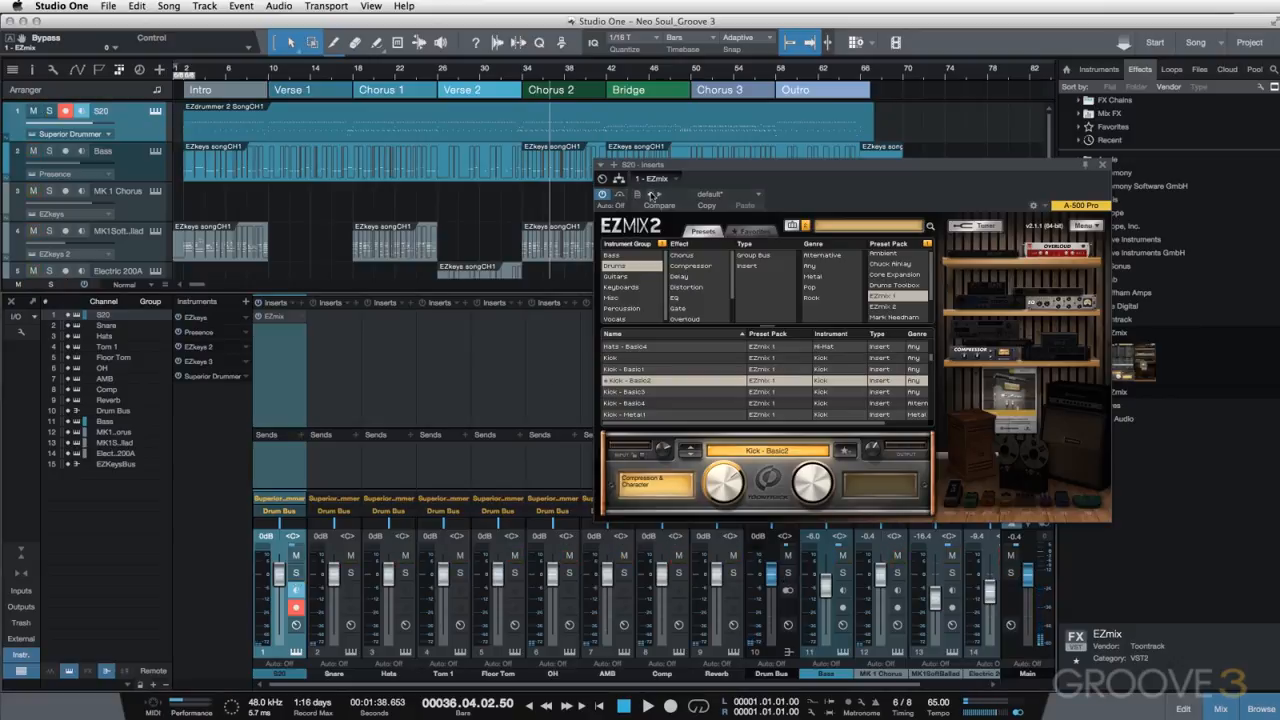
pyautogui.click(1102, 166)
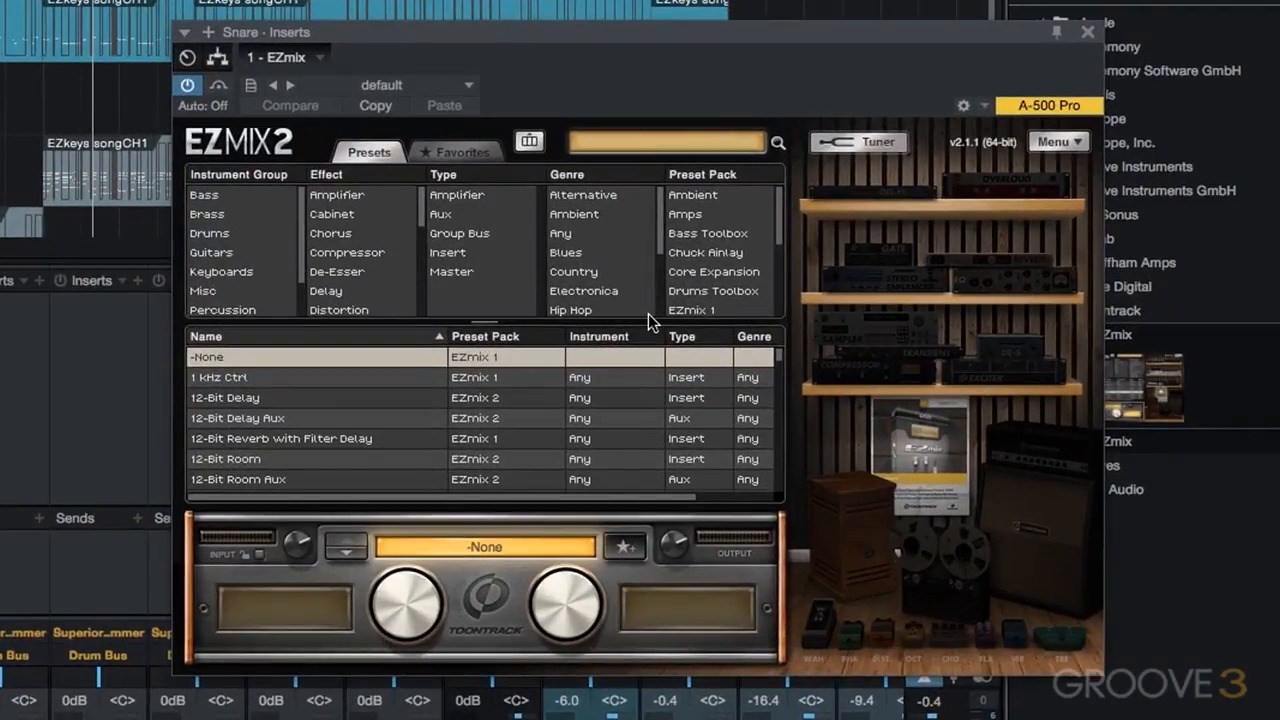
# - Load the Snare1 preset from the Mark Needham pack's Drums group in the Snare channel's EZmix
pyautogui.scroll(-3, 689, 263)
pyautogui.click(713, 292)
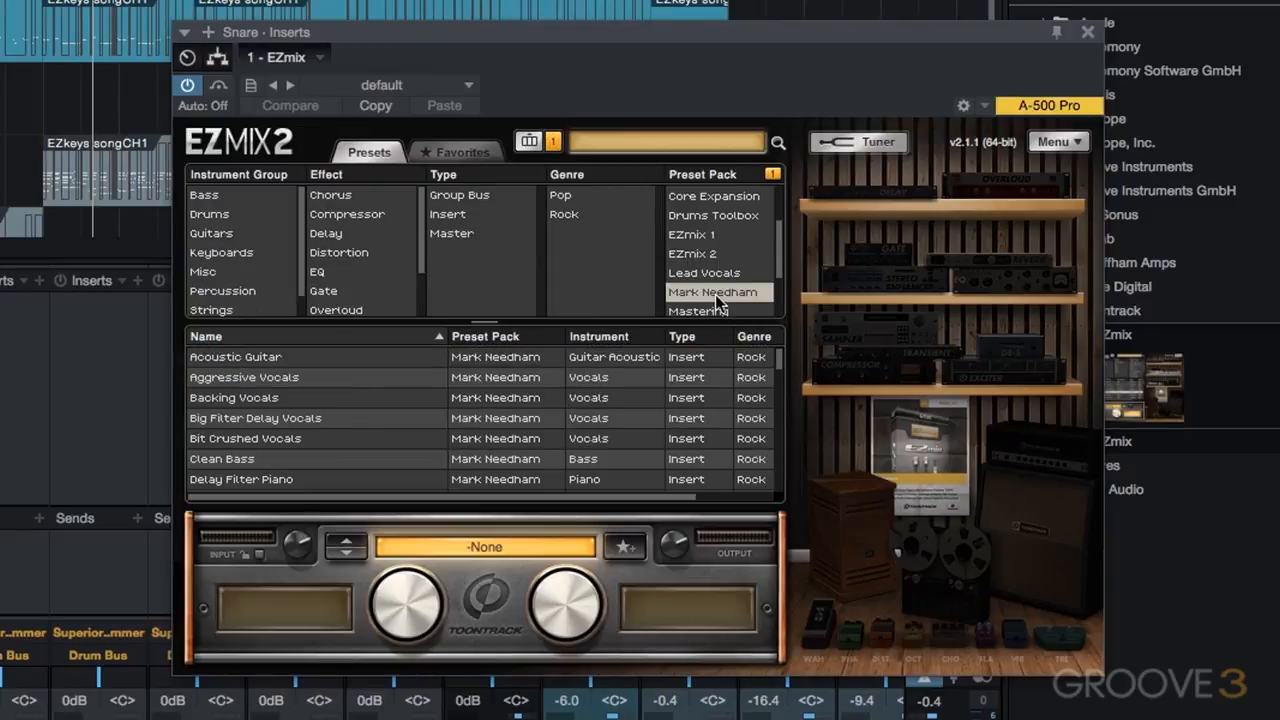
pyautogui.click(209, 214)
pyautogui.click(245, 420)
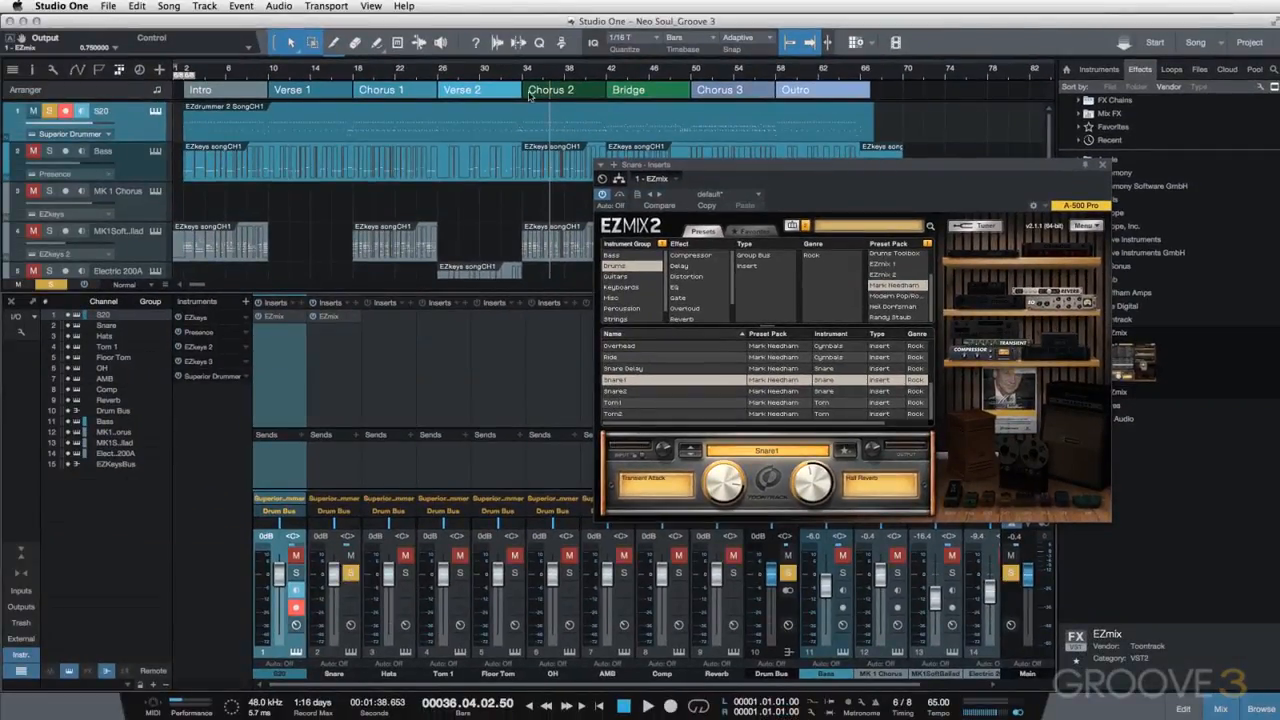
# - Play the soloed snare from the start of Chorus 2, compare EZmix bypassed and active, and close the plug-in window
pyautogui.click(522, 77)
pyautogui.press('space')
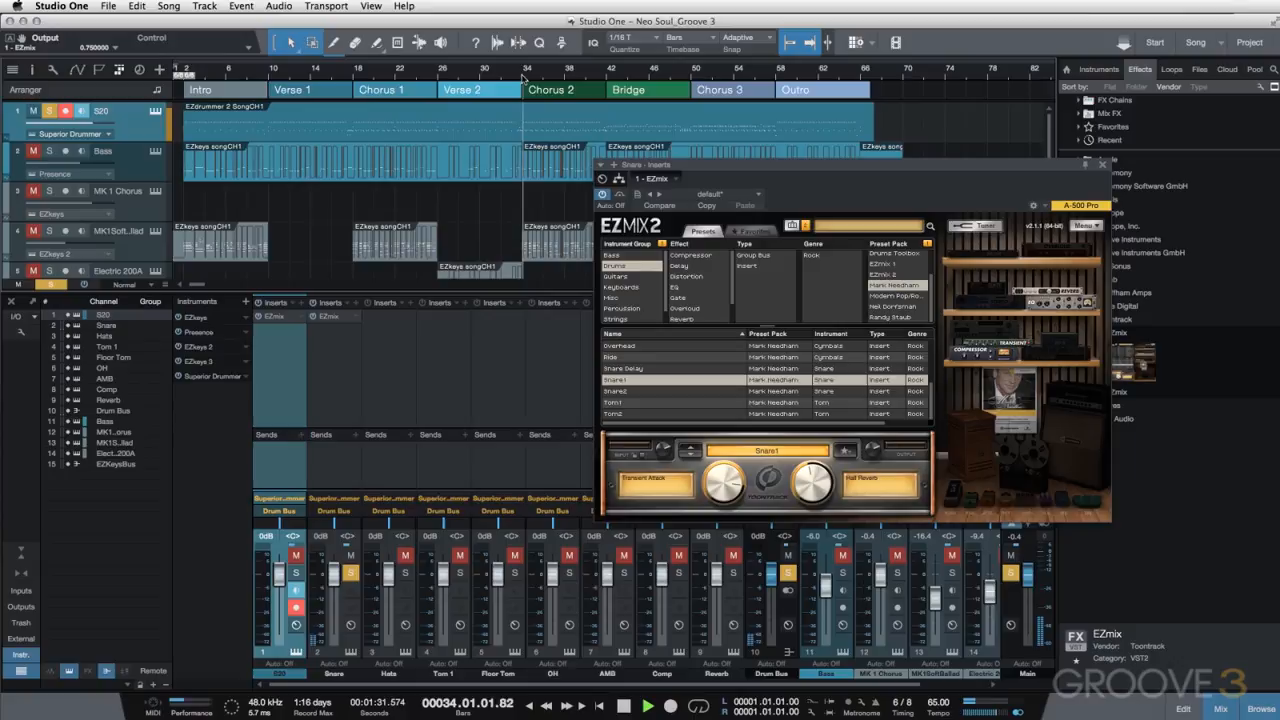
pyautogui.click(620, 196)
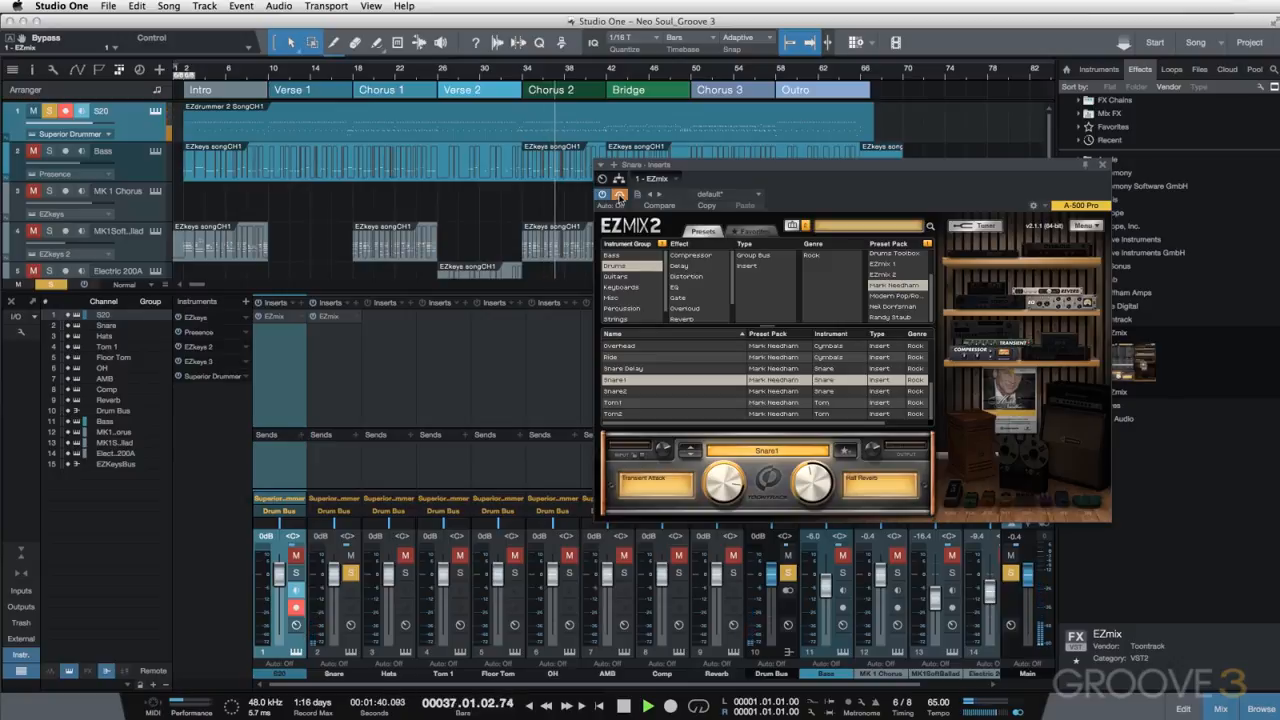
pyautogui.click(620, 196)
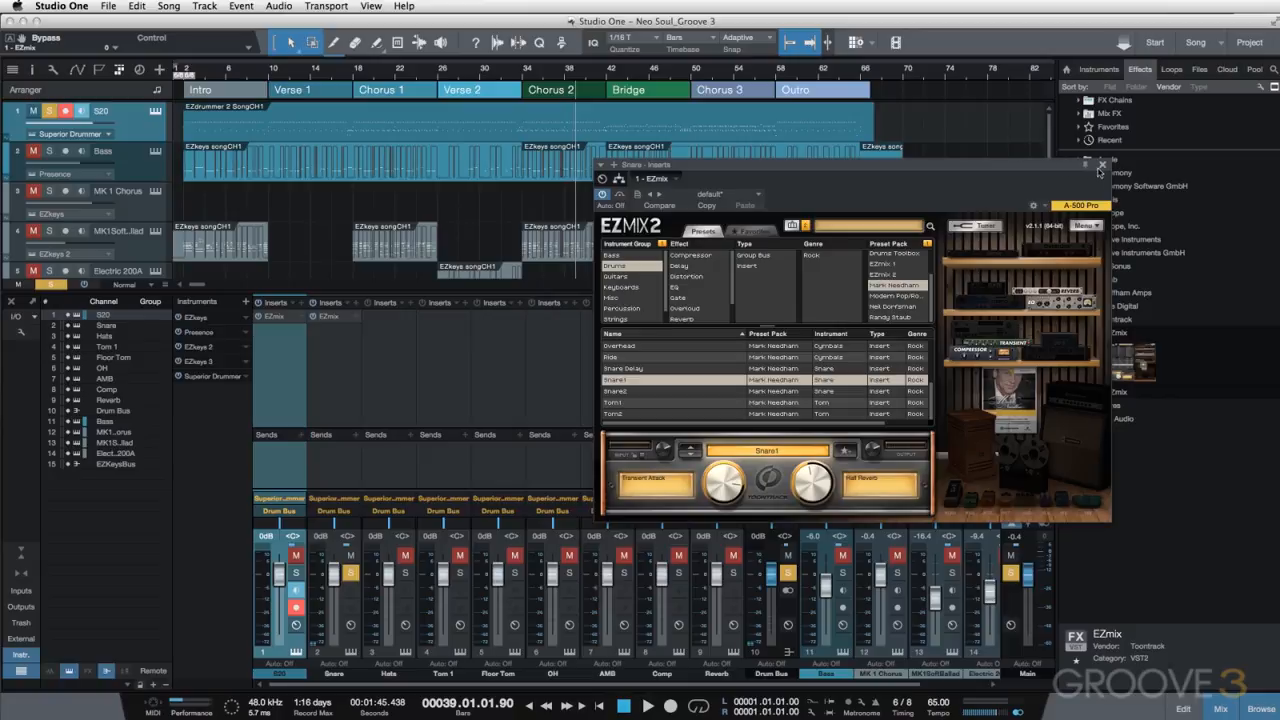
pyautogui.click(1100, 167)
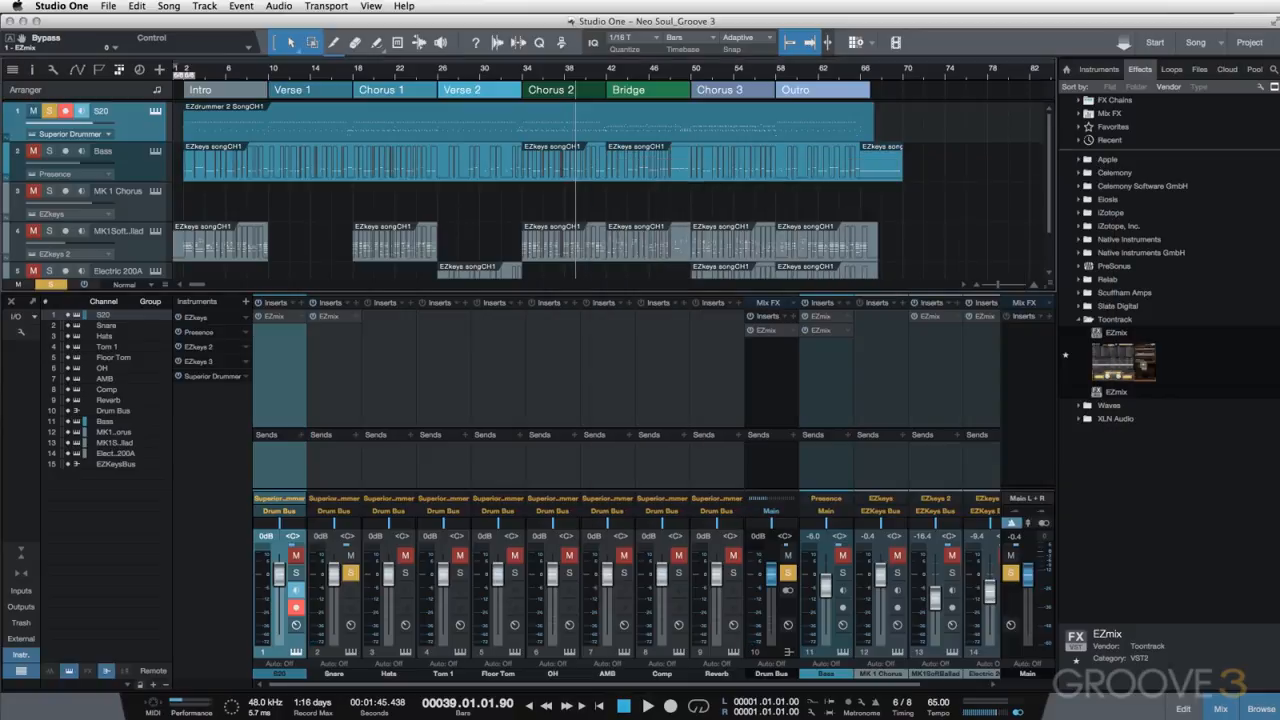
# - Add a second EZmix to the Snare channel and load Snare Fat from the Randy Staub pack's Drums group
pyautogui.moveTo(1110, 368); pyautogui.dragTo(344, 386)
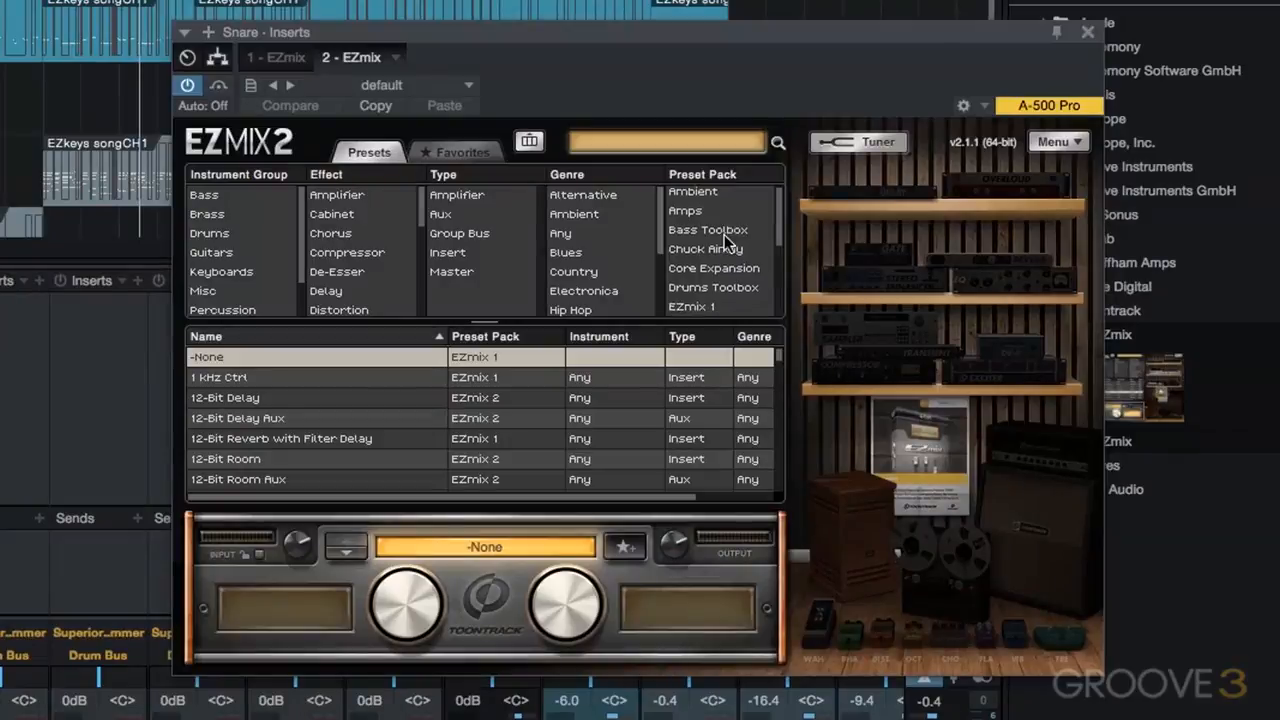
pyautogui.scroll(-3, 900, 317)
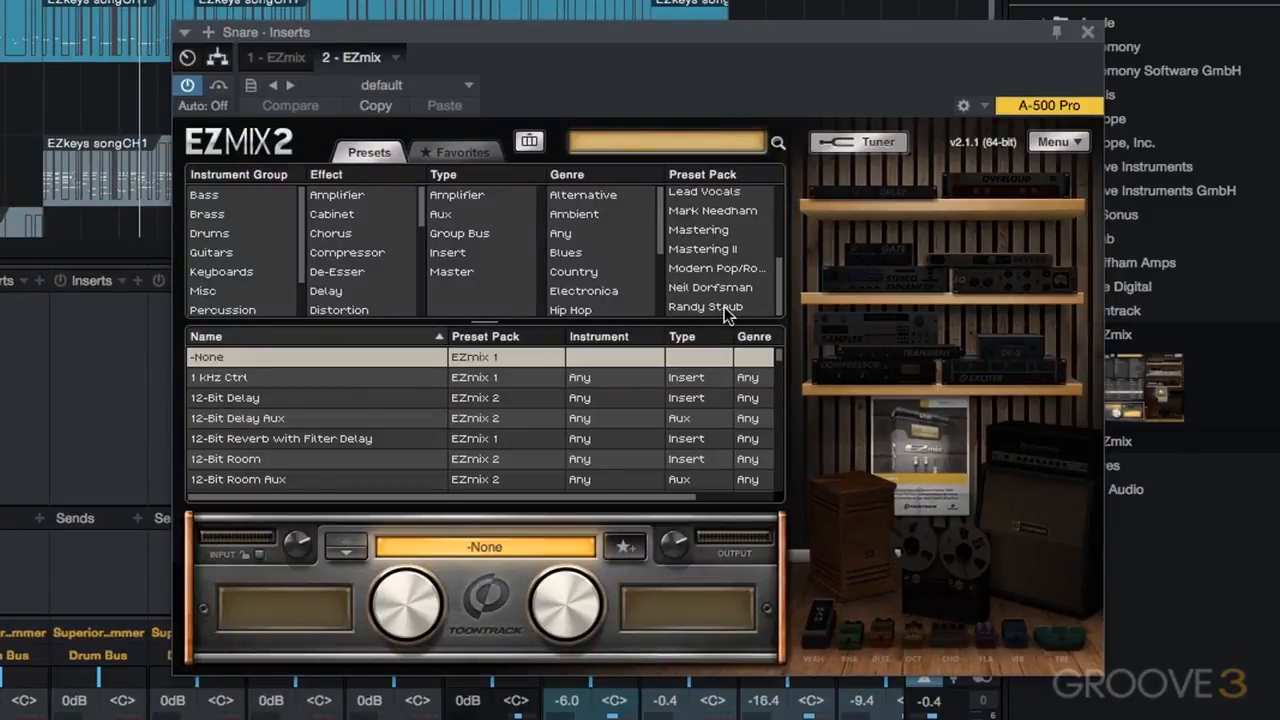
pyautogui.click(724, 306)
pyautogui.click(210, 214)
pyautogui.scroll(-3, 255, 412)
pyautogui.scroll(-3, 255, 412)
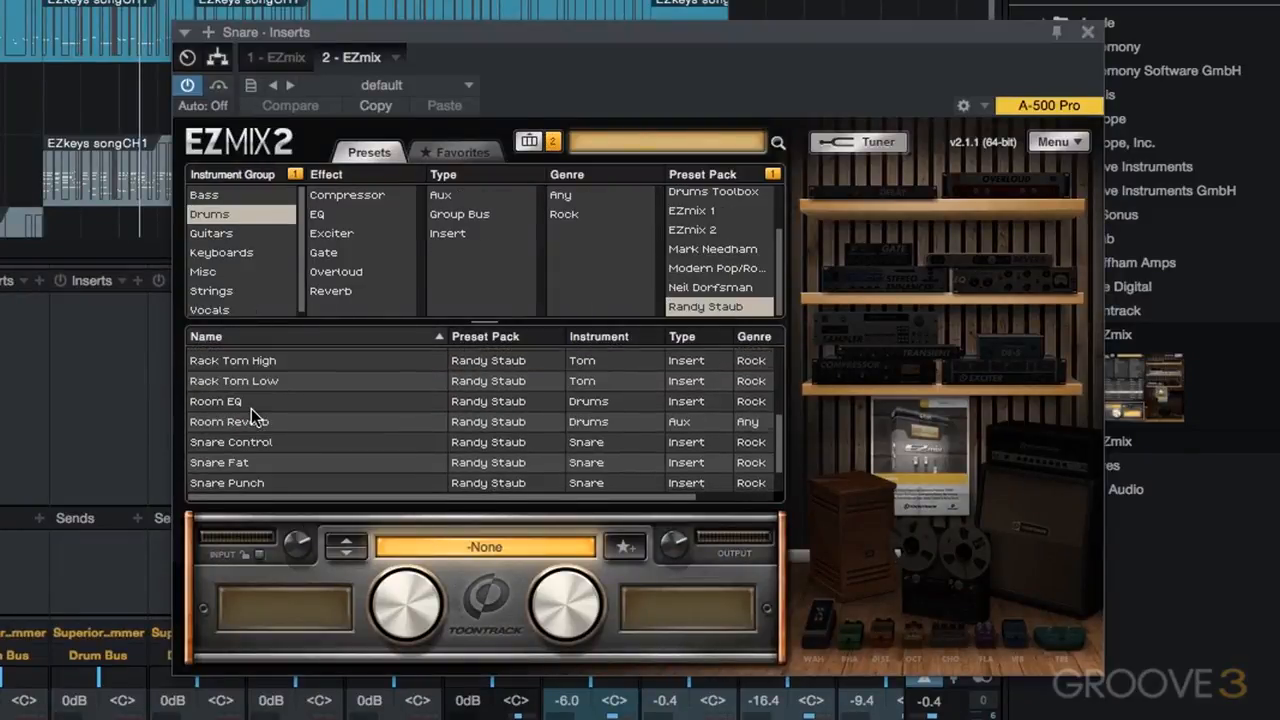
pyautogui.click(246, 423)
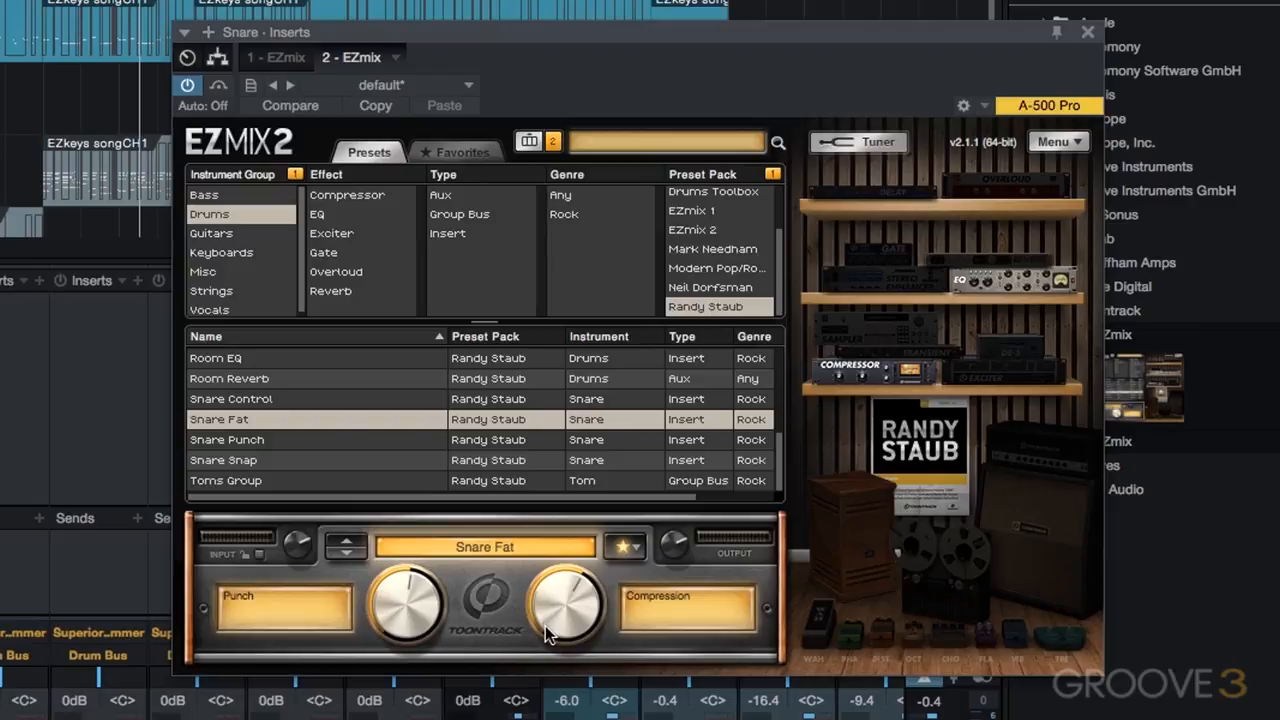
# - Adjust the Snare Fat preset's Compression amount and compare the second EZmix bypassed and active
pyautogui.moveTo(548, 635); pyautogui.dragTo(545, 612)
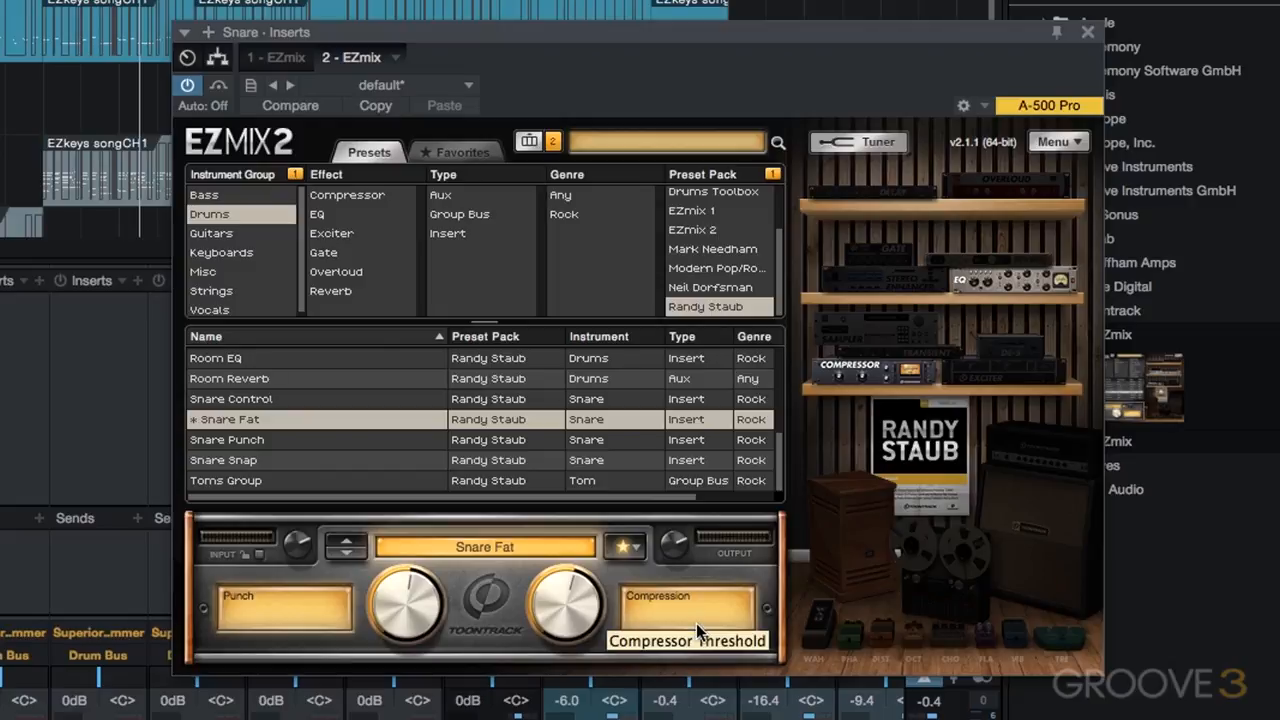
pyautogui.click(218, 88)
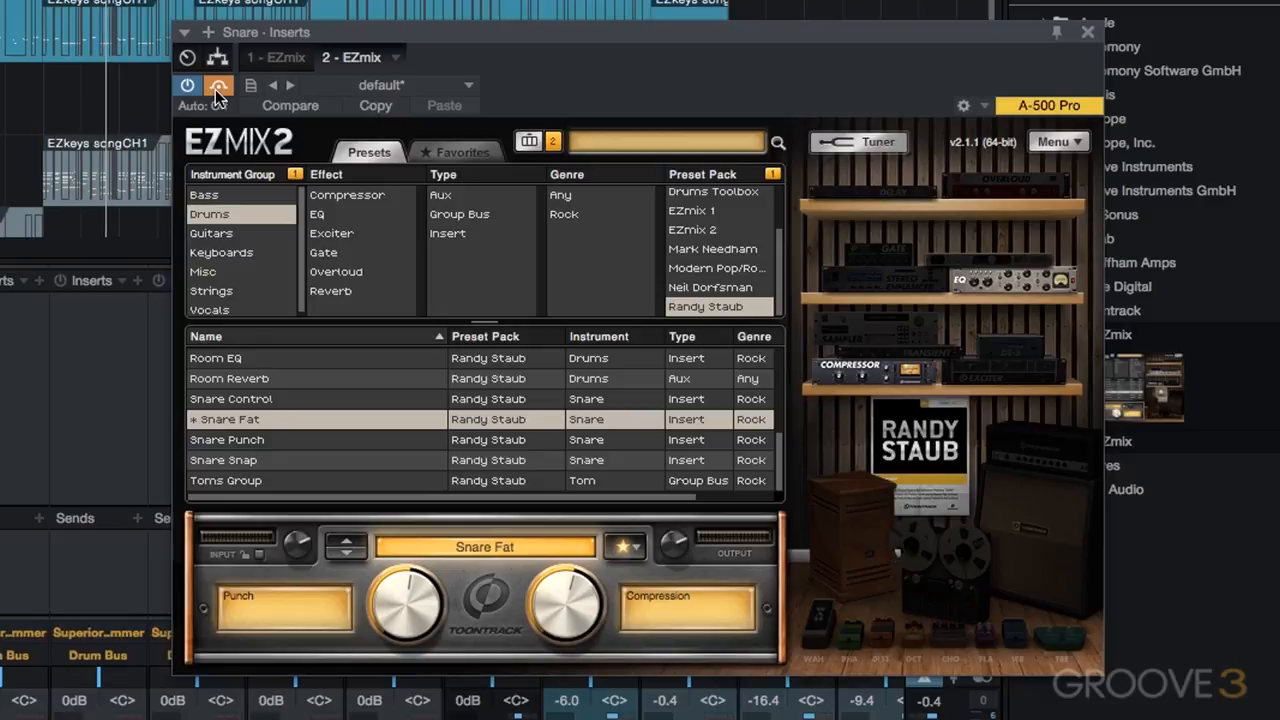
pyautogui.click(217, 88)
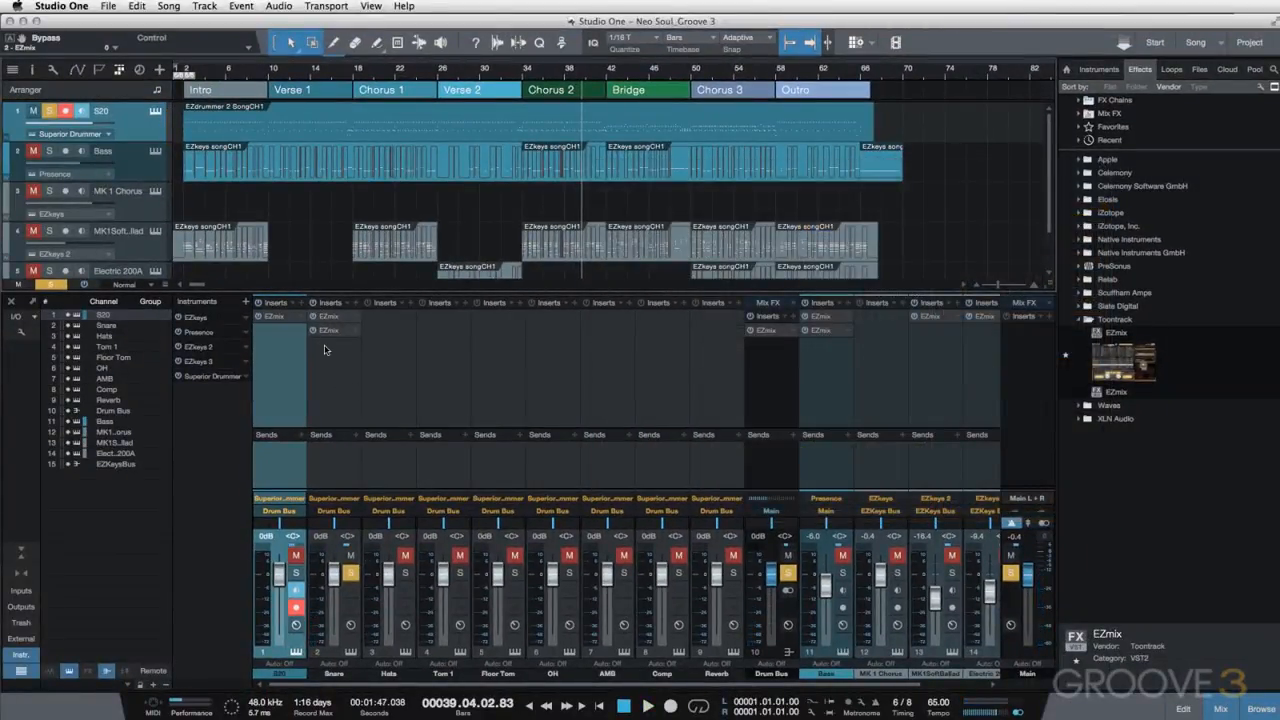
# - Return to the start of Chorus 2 and review the presets of the Snare channel's two EZmix inserts
pyautogui.press('KP_0')
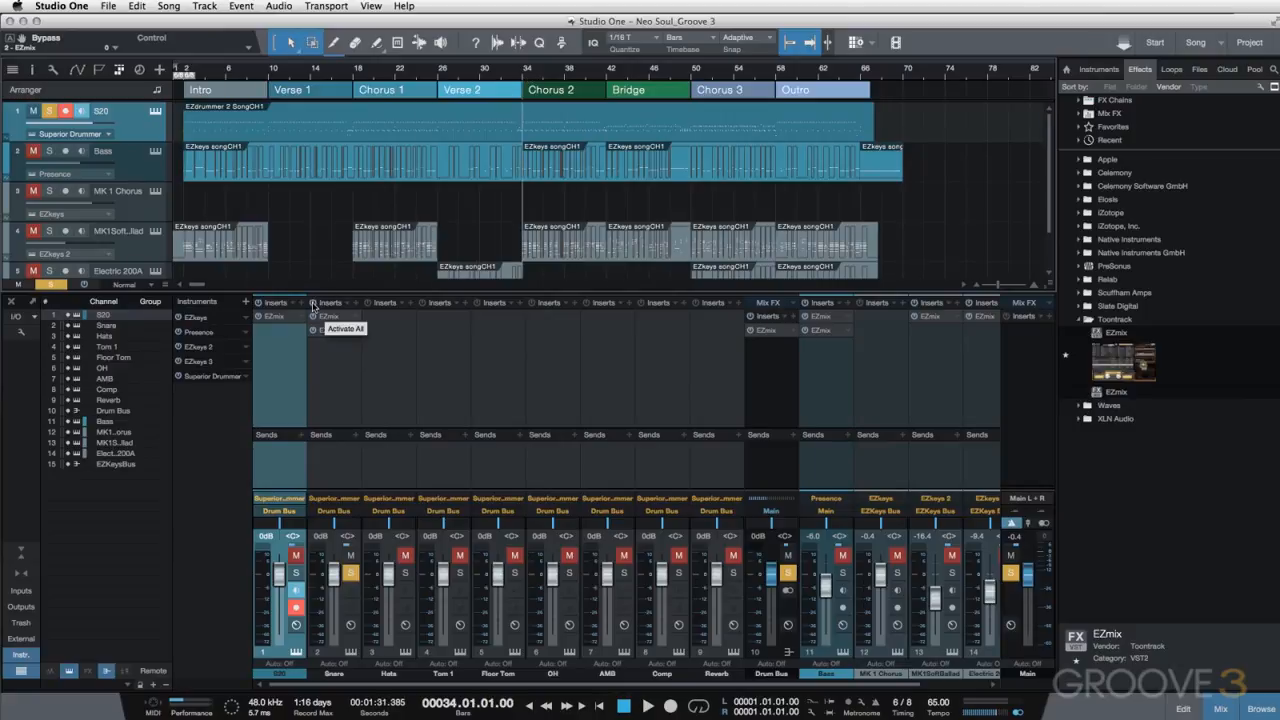
pyautogui.click(327, 317)
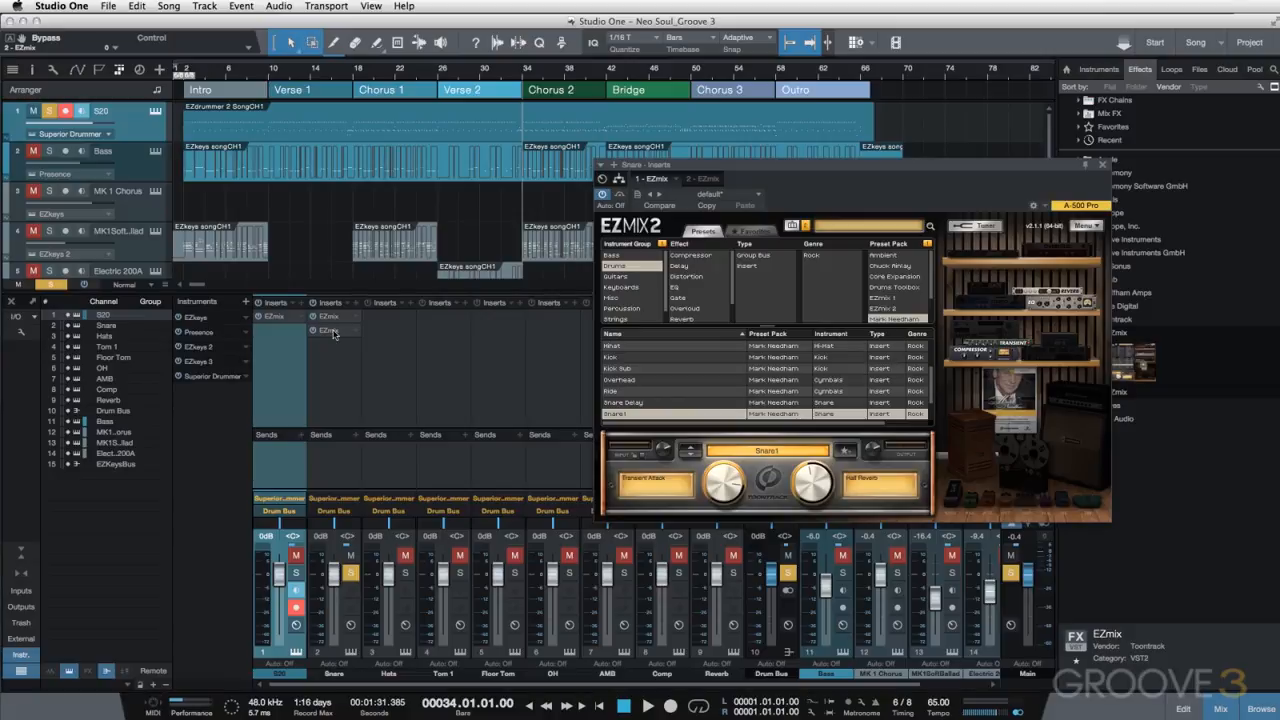
pyautogui.click(331, 331)
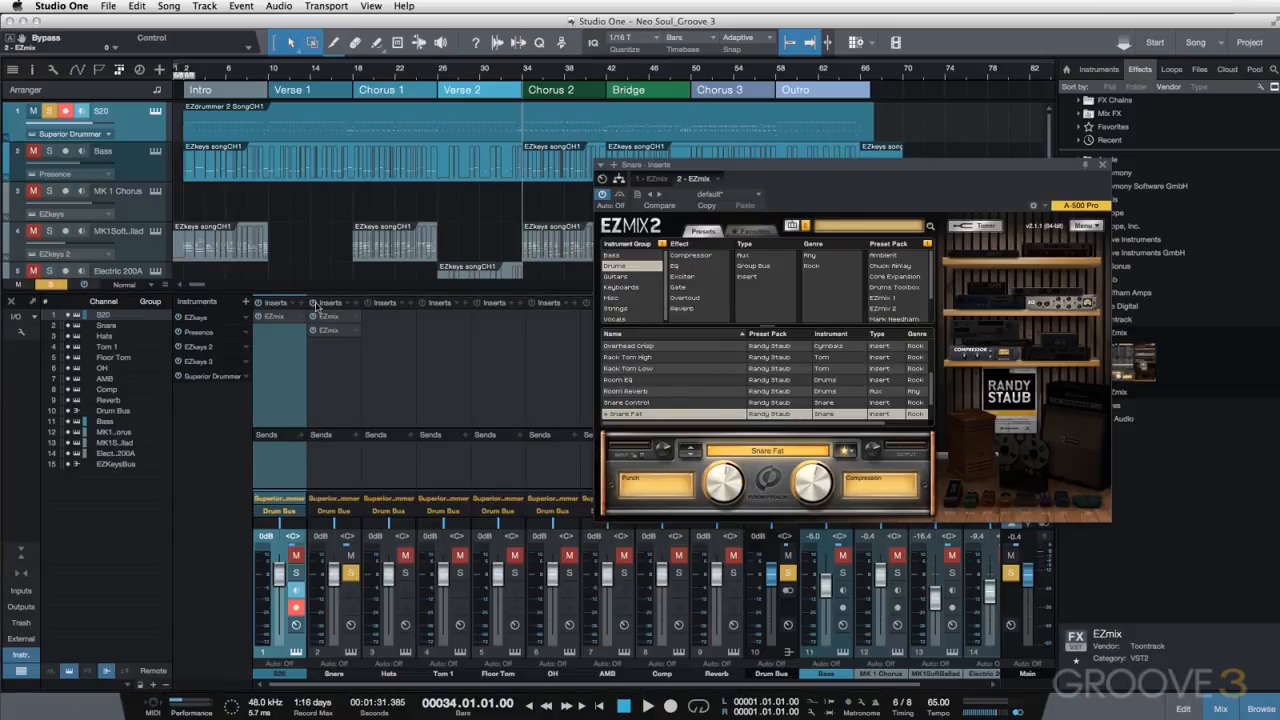
pyautogui.press('Escape')
# - Play the snare and compare its sound with all Snare inserts deactivated and reactivated
pyautogui.press('space')
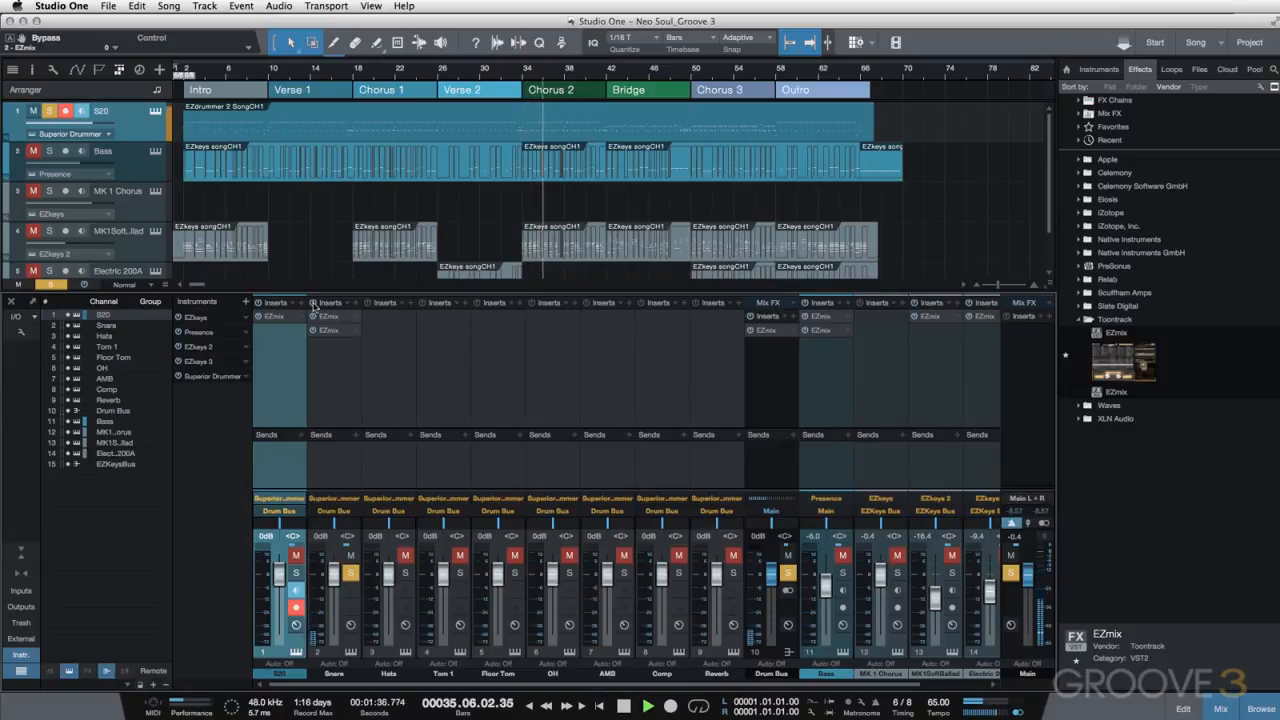
pyautogui.click(313, 303)
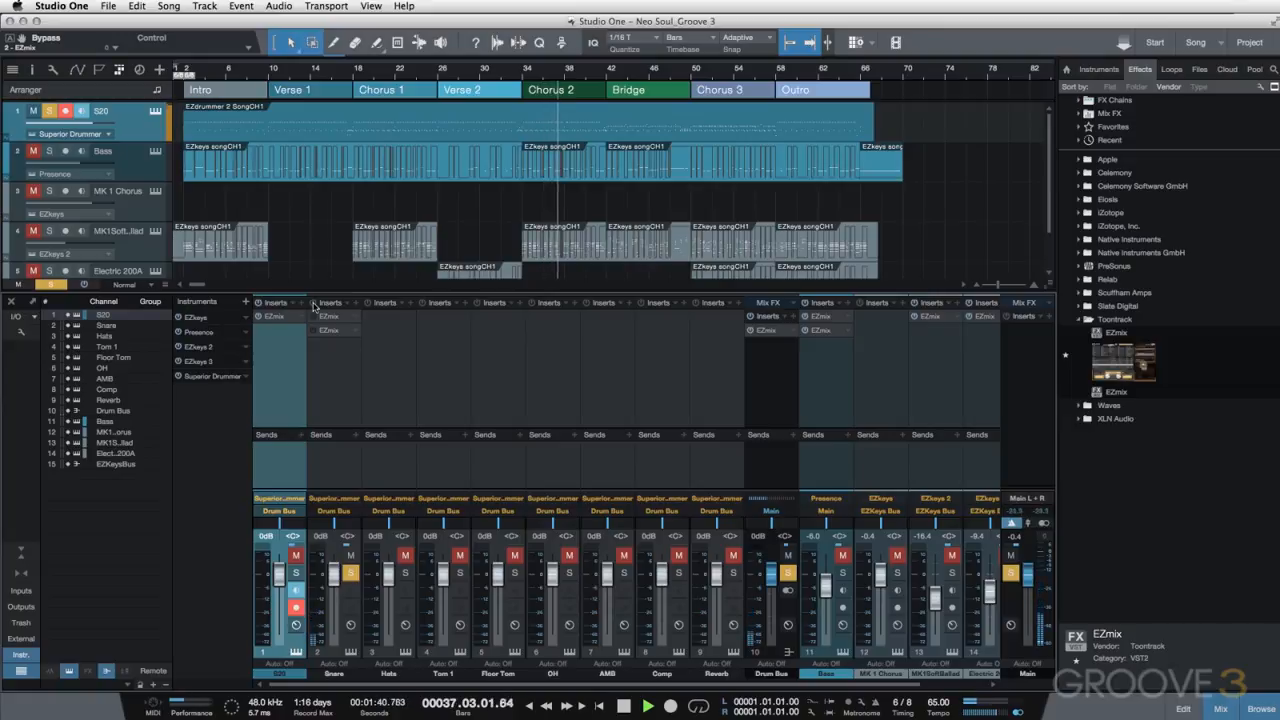
pyautogui.click(313, 303)
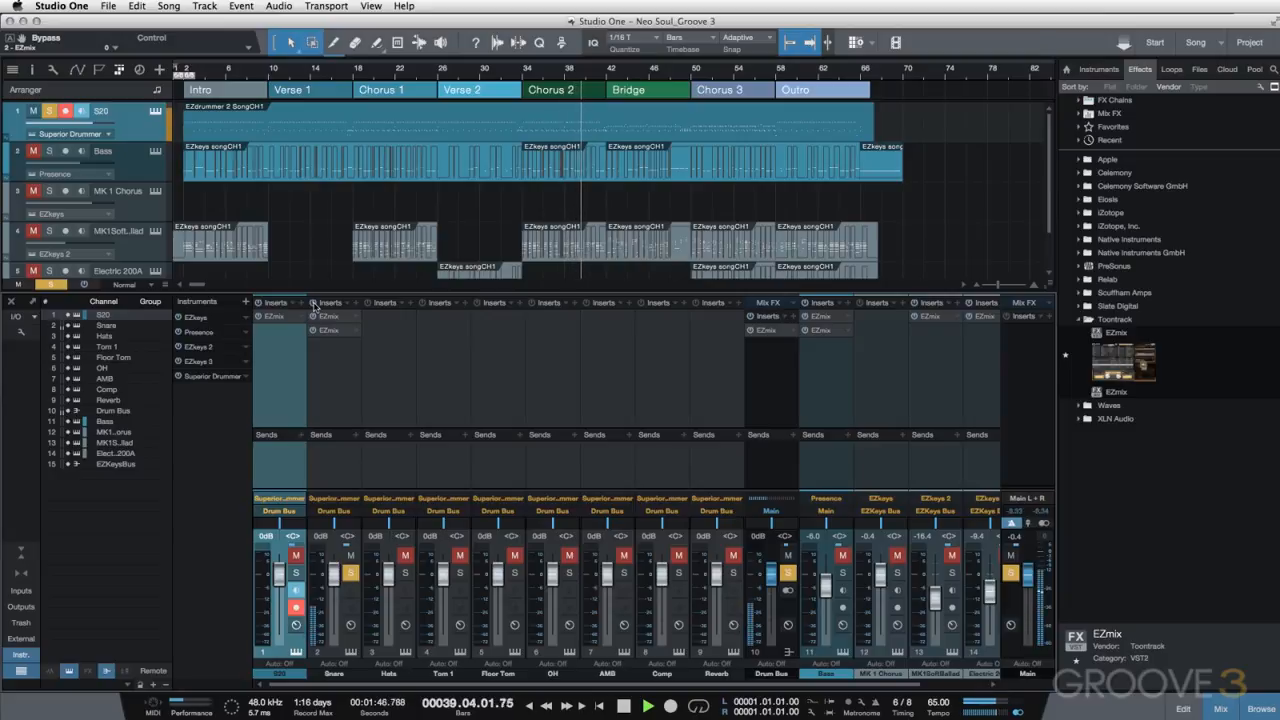
# - Stop playback, unsolo the Snare and insert EZmix on the Hats channel with Hats 70s from the Neil Dorfsman pack's Drums group
pyautogui.press('space')
pyautogui.click(350, 572)
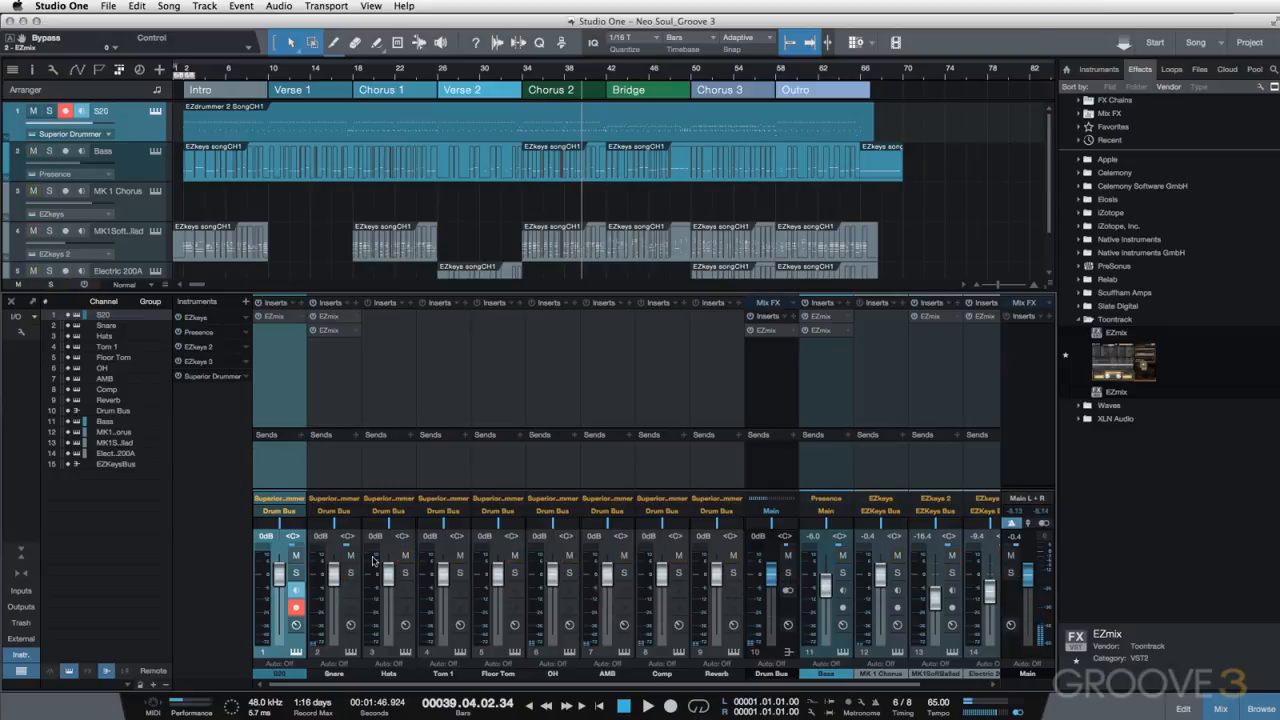
pyautogui.moveTo(1130, 368); pyautogui.dragTo(412, 404)
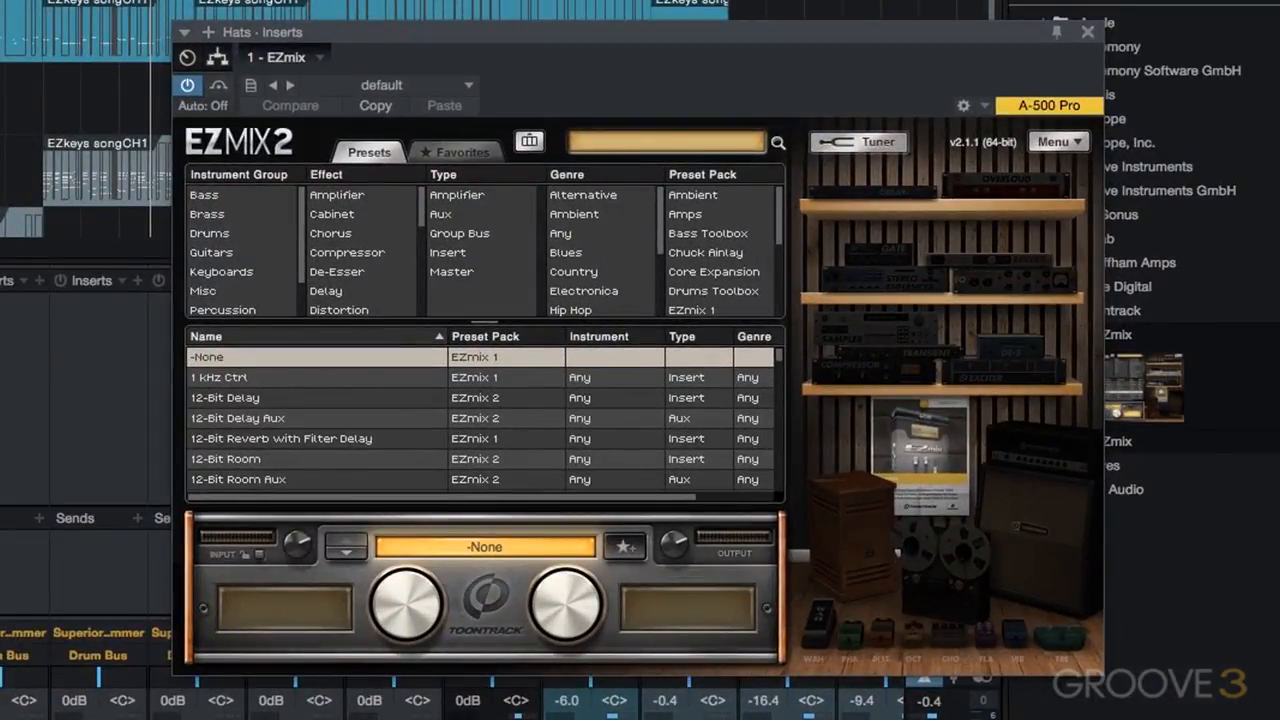
pyautogui.scroll(-3, 706, 300)
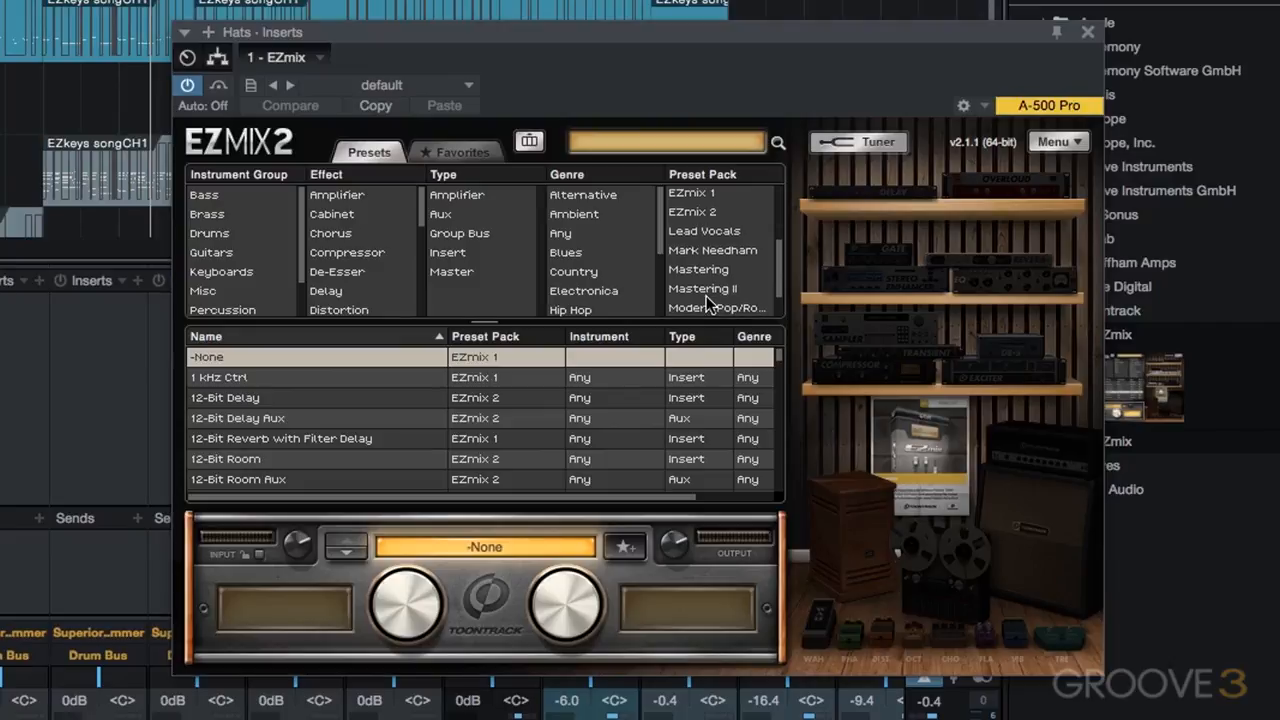
pyautogui.scroll(-1, 706, 296)
pyautogui.click(710, 288)
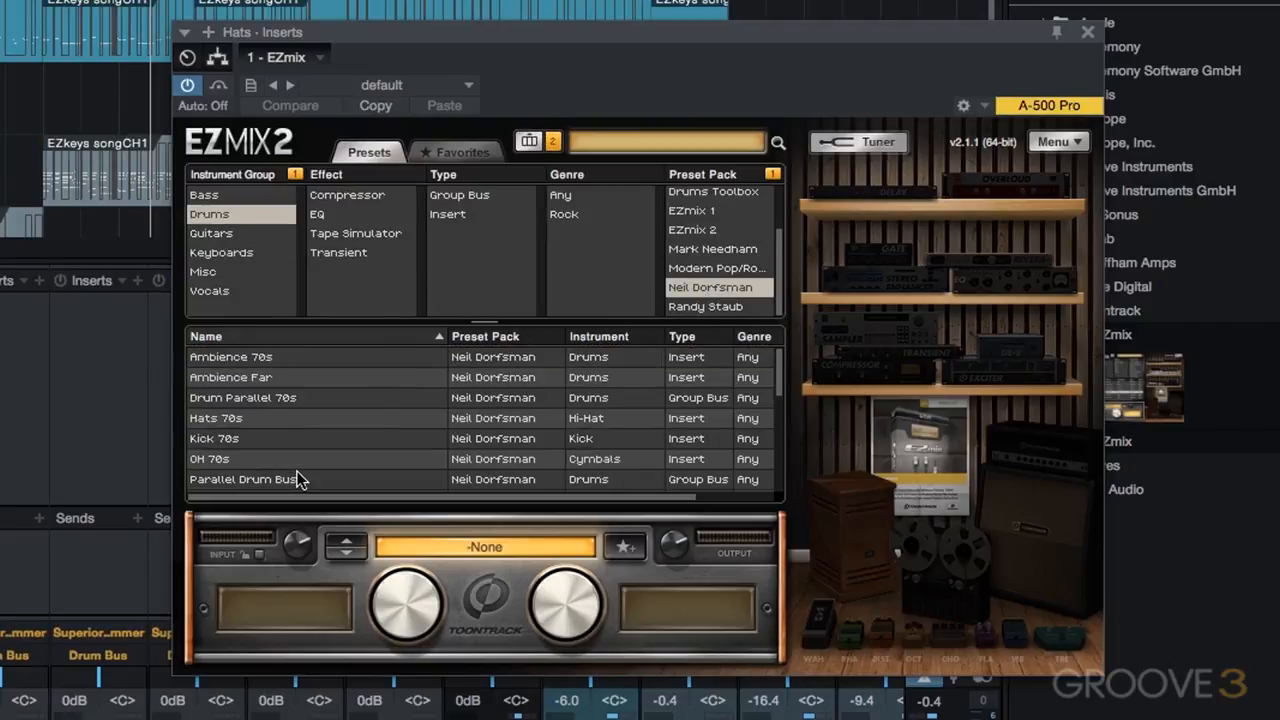
pyautogui.scroll(-3, 300, 465)
pyautogui.scroll(1, 286, 402)
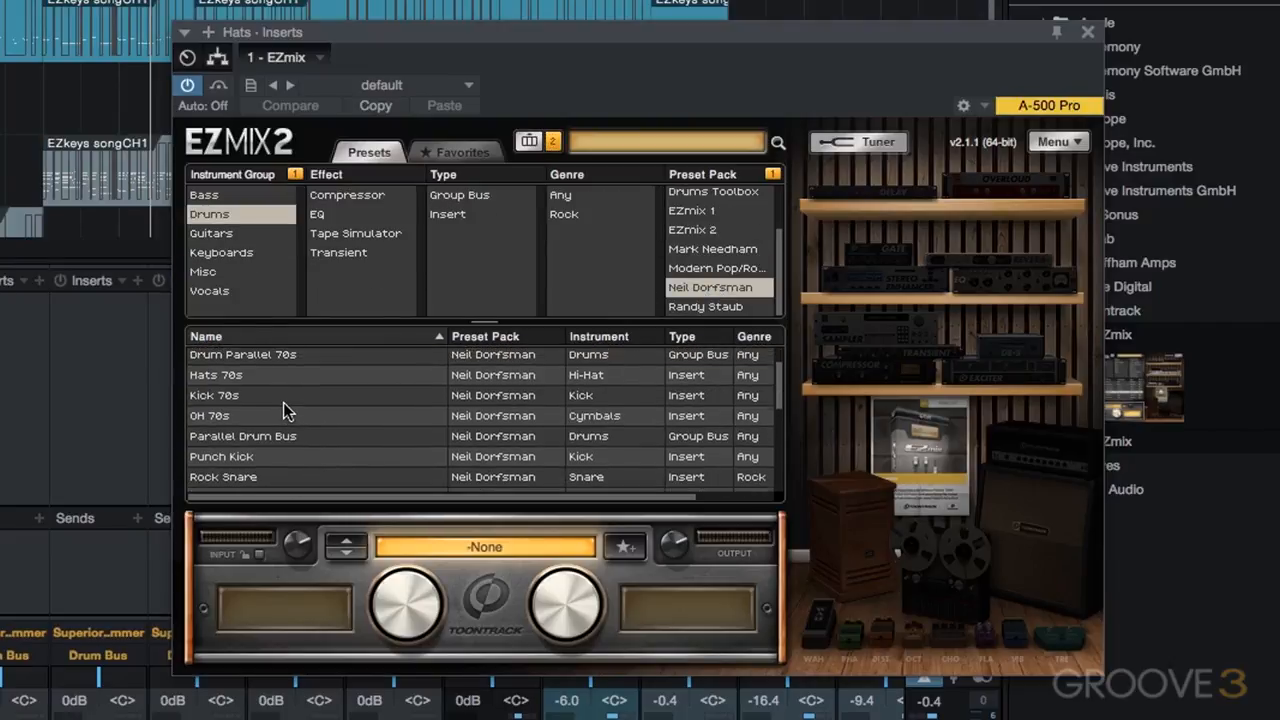
pyautogui.click(276, 383)
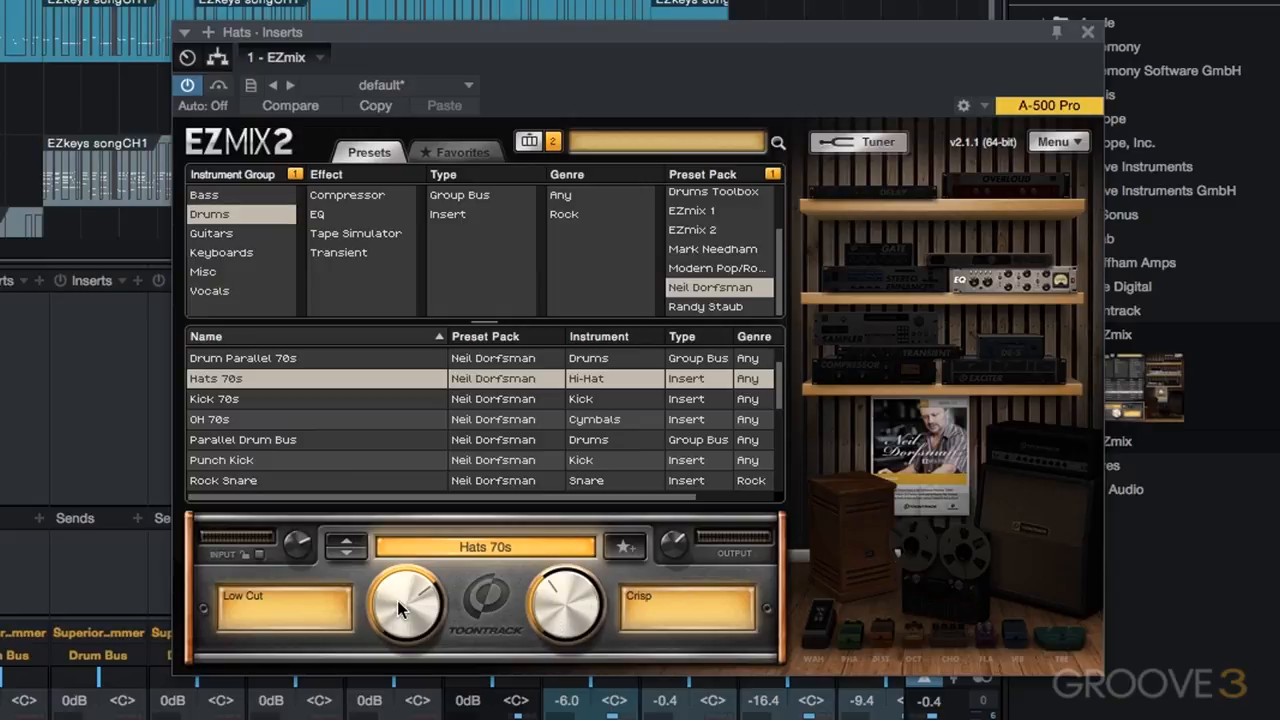
# - Adjust the Hats 70s preset's Low Cut amount and set its Crisp amount to about 53%
pyautogui.moveTo(397, 600); pyautogui.dragTo(397, 660)
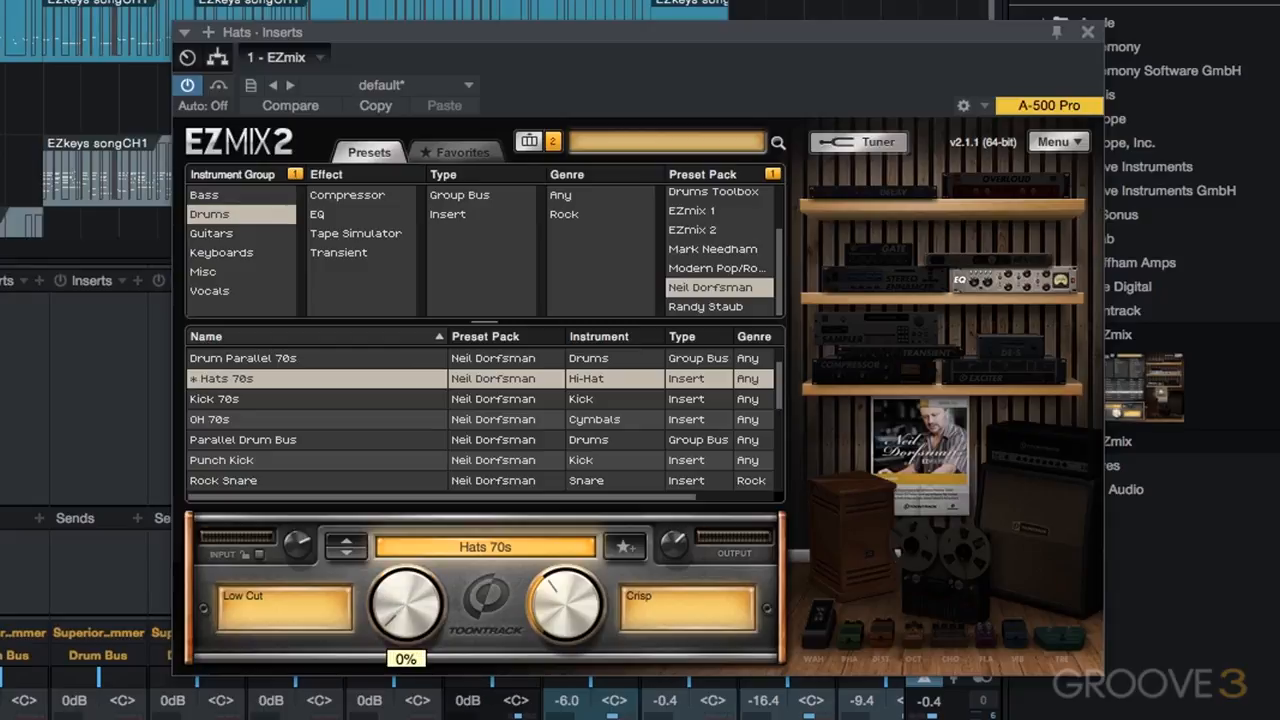
pyautogui.moveTo(397, 604); pyautogui.dragTo(393, 699)
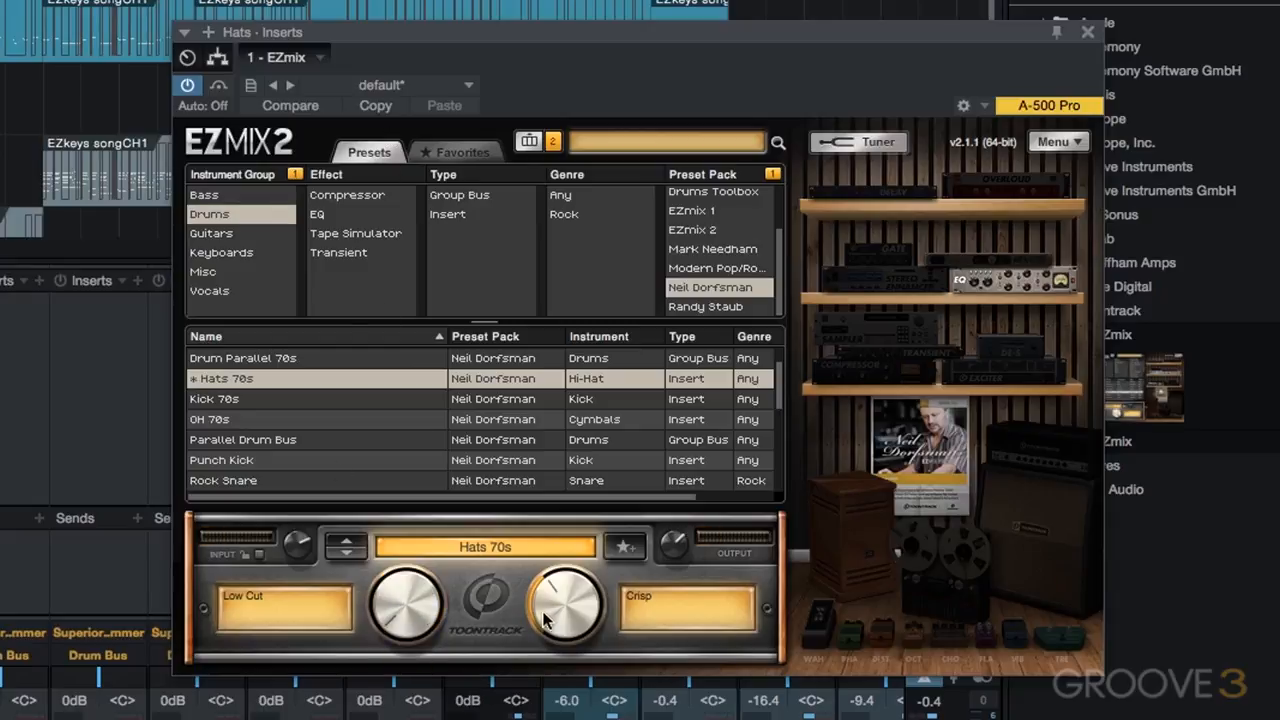
pyautogui.moveTo(544, 614); pyautogui.dragTo(583, 275)
pyautogui.moveTo(410, 636); pyautogui.dragTo(641, 474)
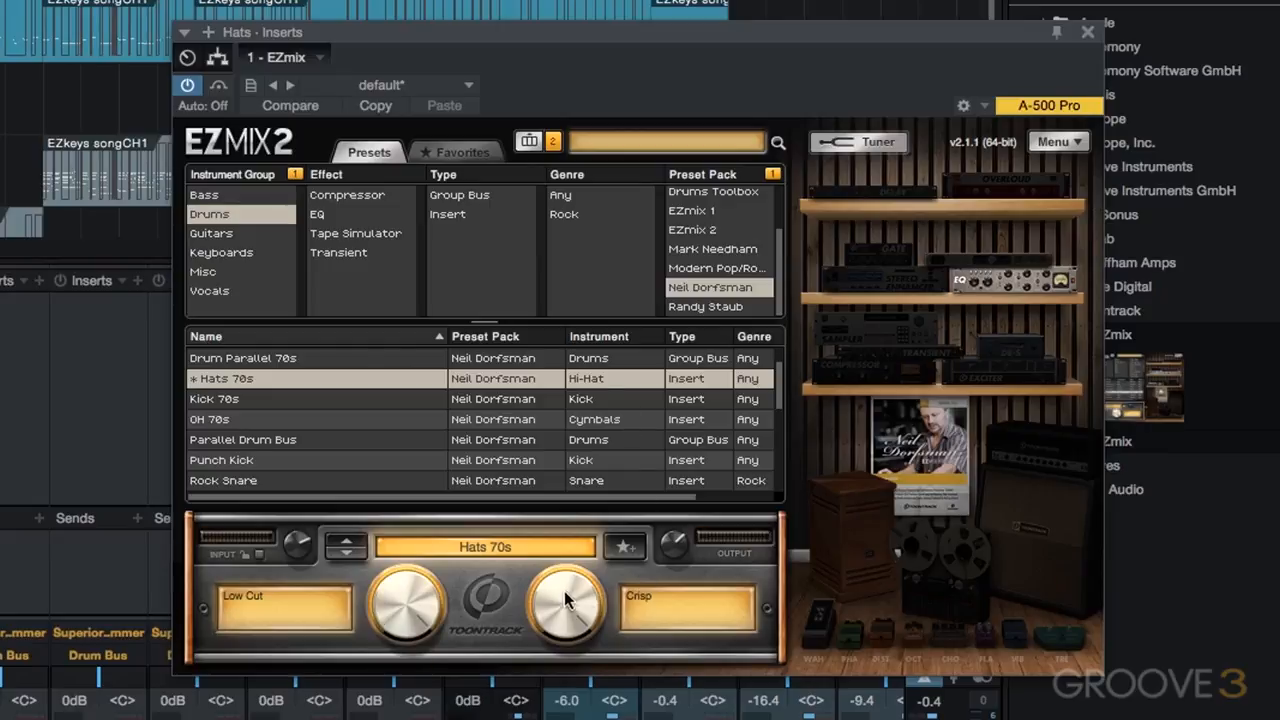
pyautogui.moveTo(564, 591); pyautogui.dragTo(565, 710)
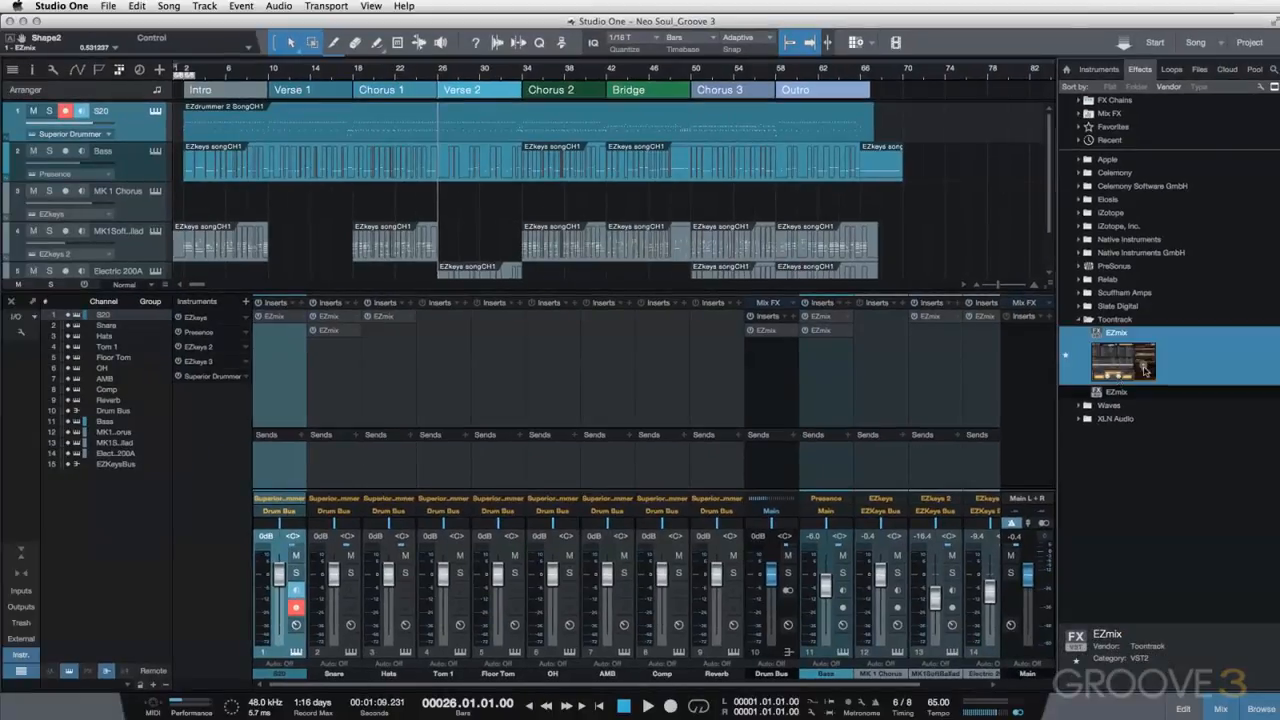
# - Insert EZmix on the Tom 1 channel and load Hi Toms from the Chuck Ainlay pack's Drums group
pyautogui.moveTo(1116, 333); pyautogui.dragTo(481, 366)
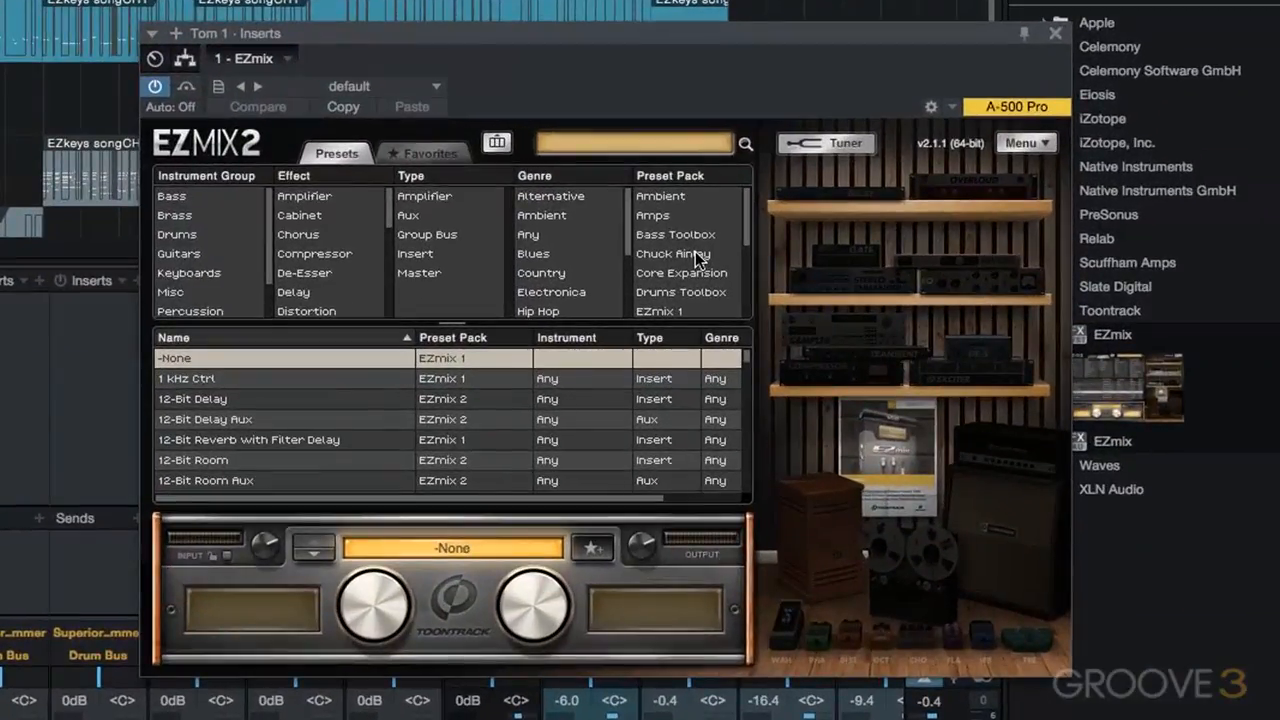
pyautogui.click(872, 288)
pyautogui.click(208, 217)
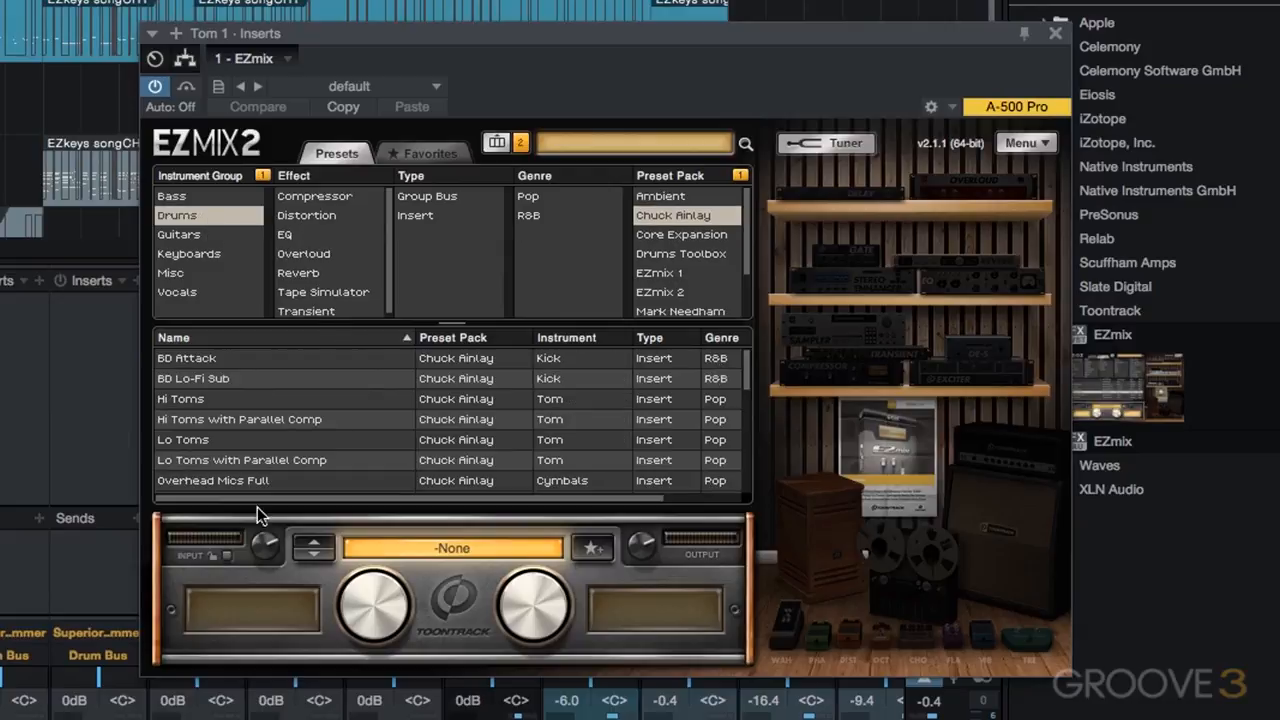
pyautogui.click(213, 400)
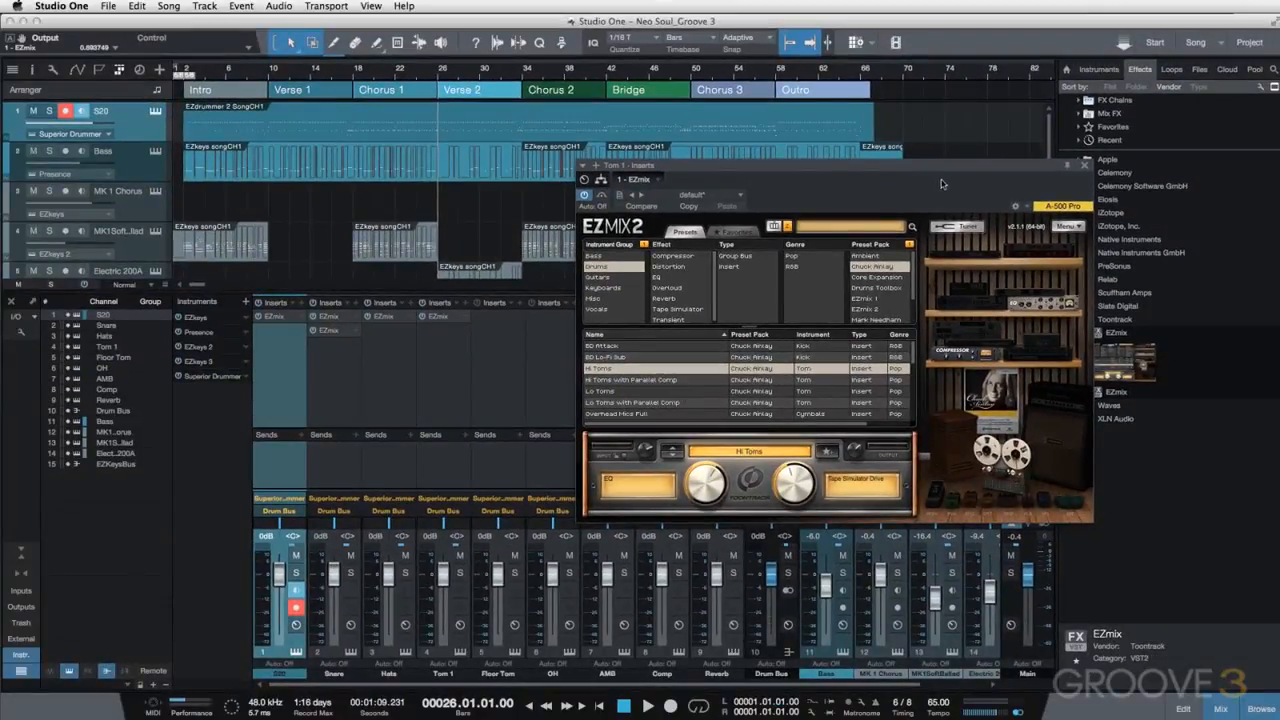
pyautogui.click(1086, 167)
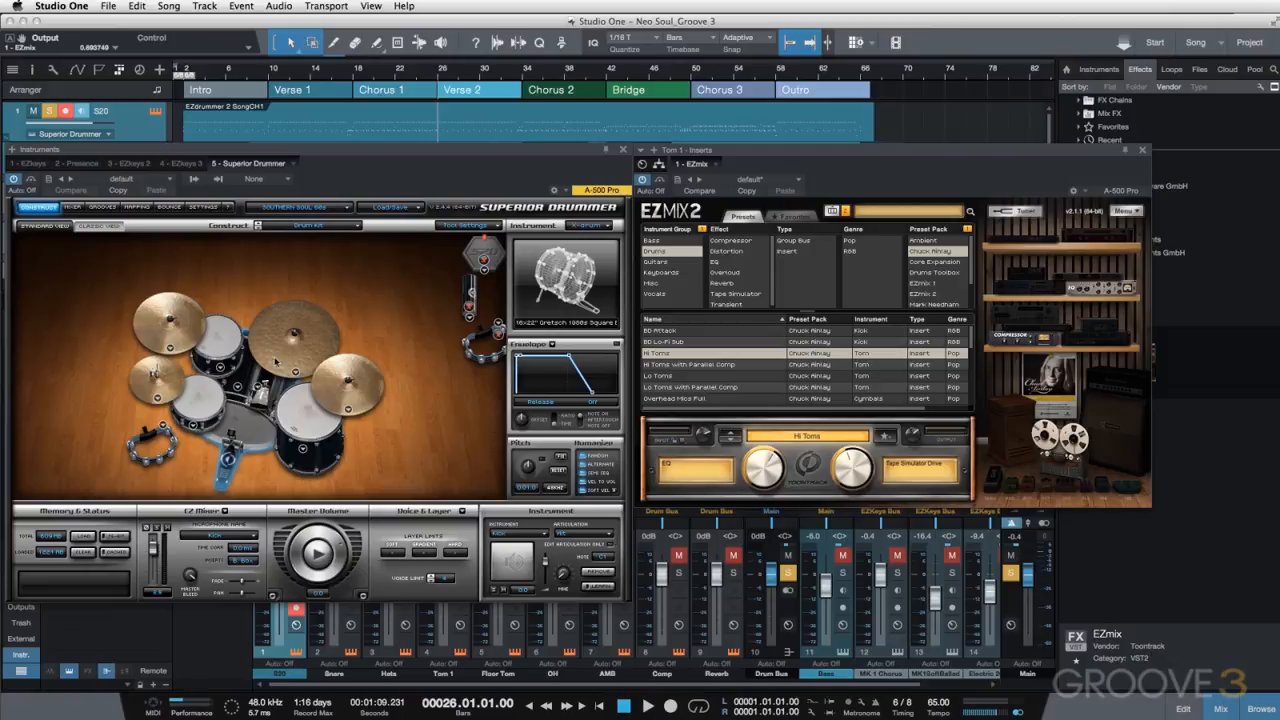
# - Strike the high tom in Superior Drummer and compare its sound with the Tom 1 EZmix active and bypassed
pyautogui.click(222, 342)
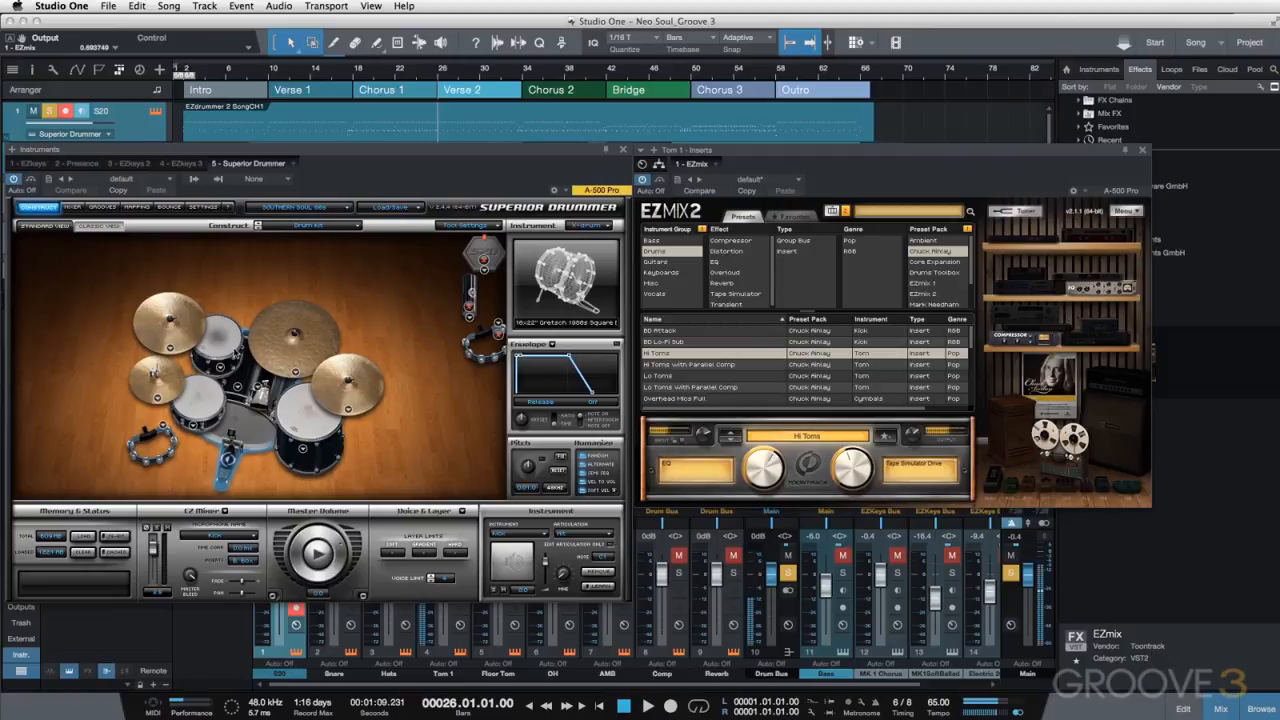
pyautogui.click(224, 346)
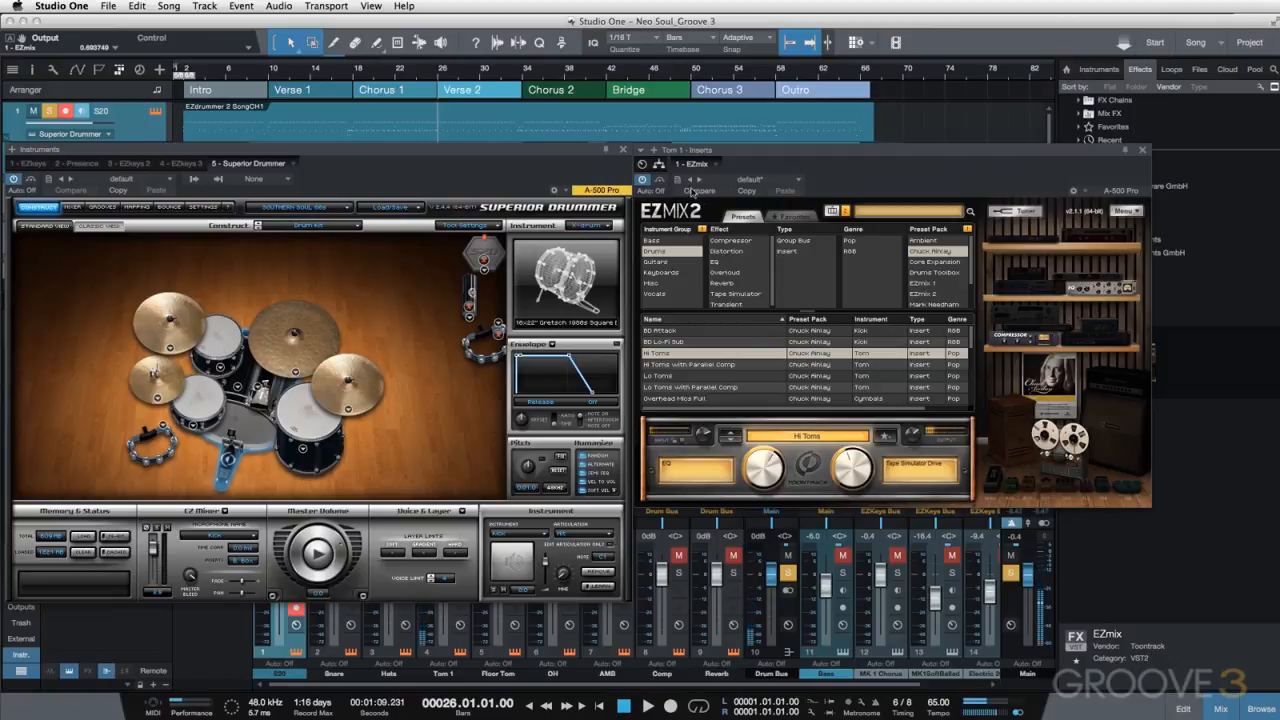
pyautogui.click(659, 180)
pyautogui.click(213, 349)
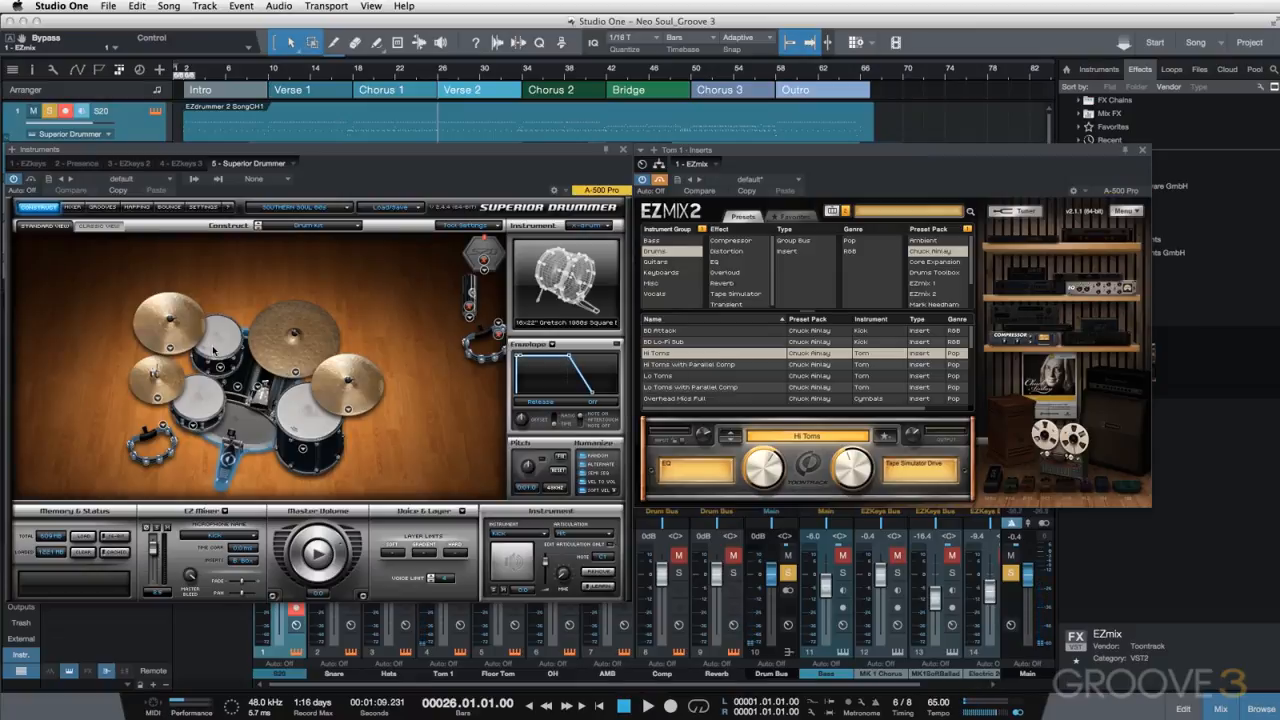
pyautogui.click(659, 180)
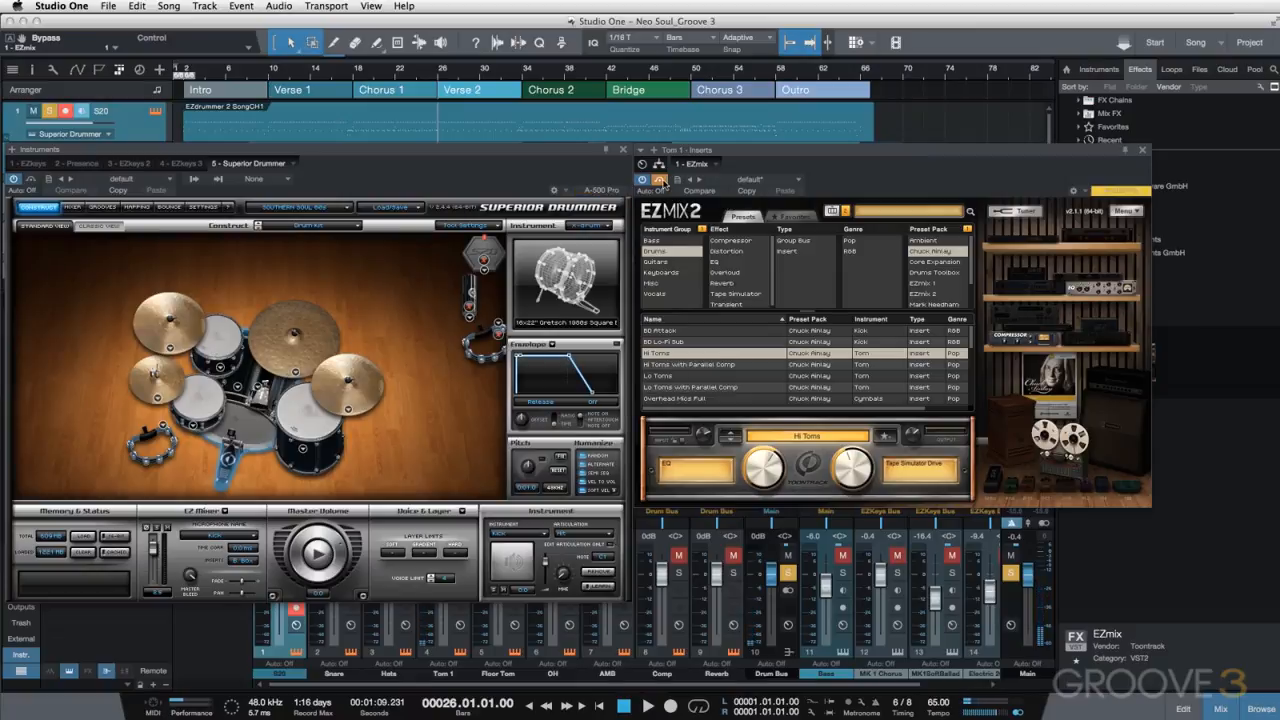
pyautogui.click(212, 343)
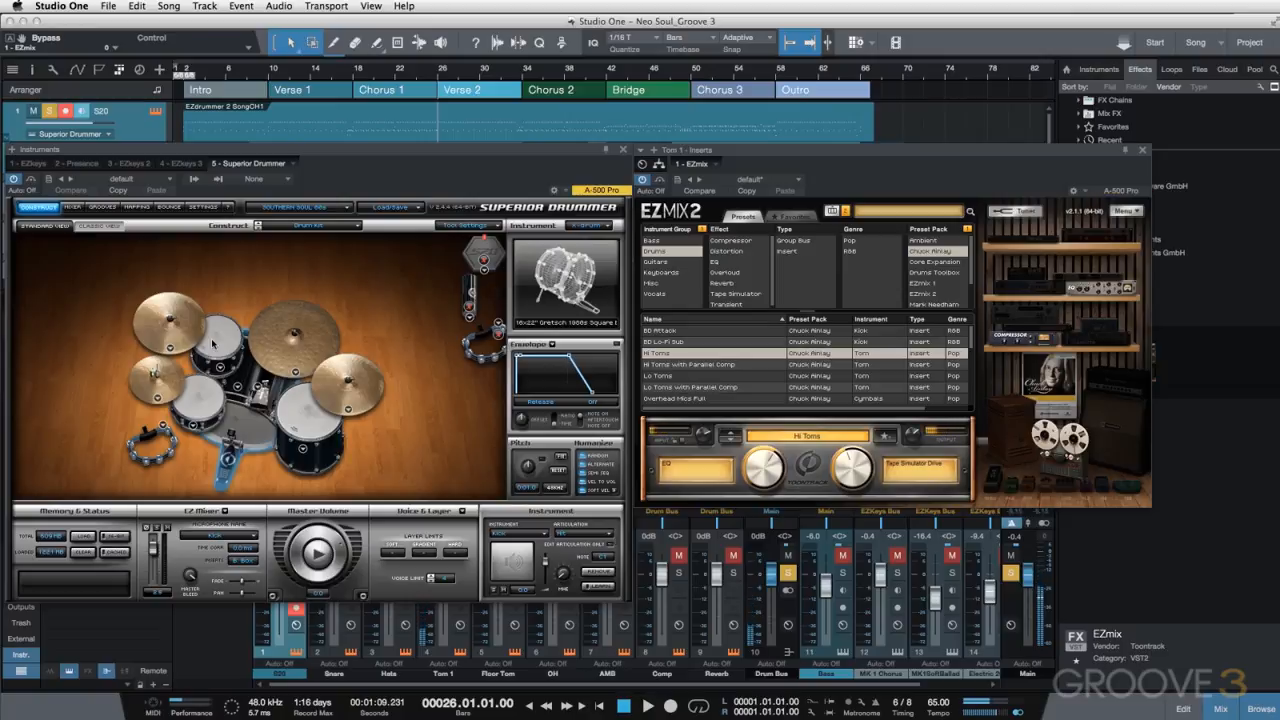
pyautogui.click(212, 343)
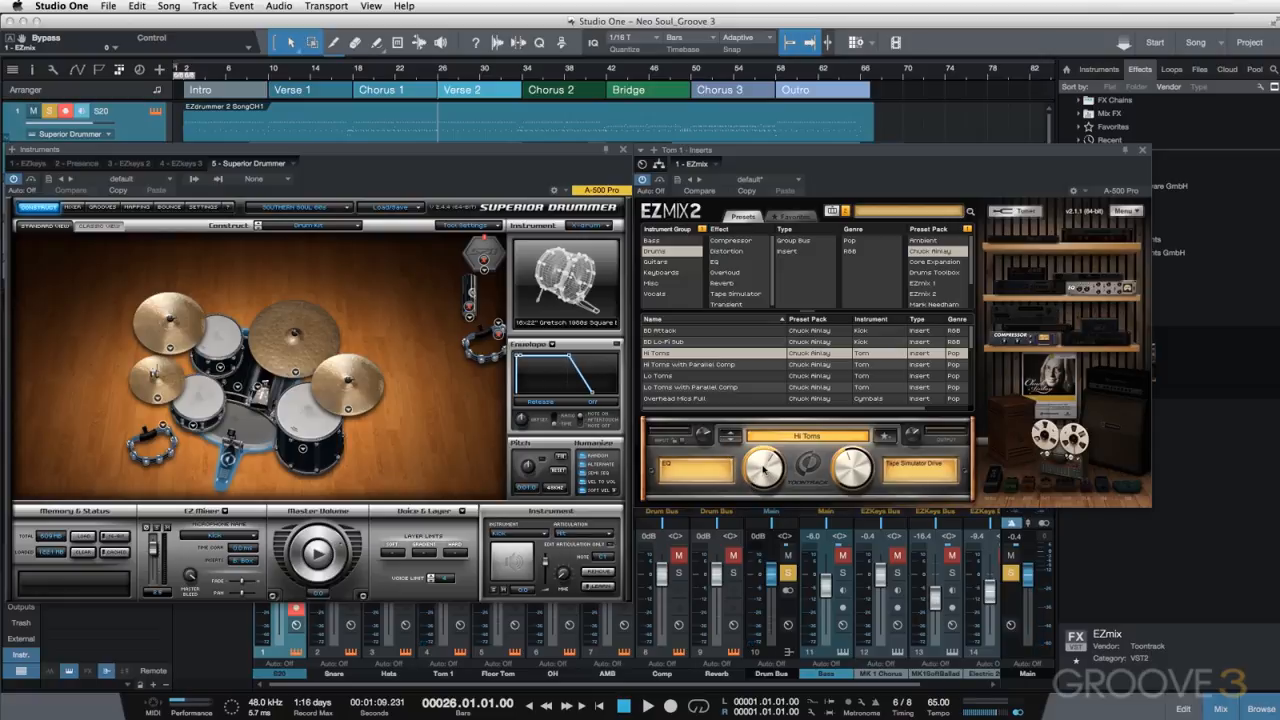
# - Compare the high tom with the Hi Toms preset's EQ amount at 0% and at 63%
pyautogui.moveTo(763, 467); pyautogui.dragTo(738, 488)
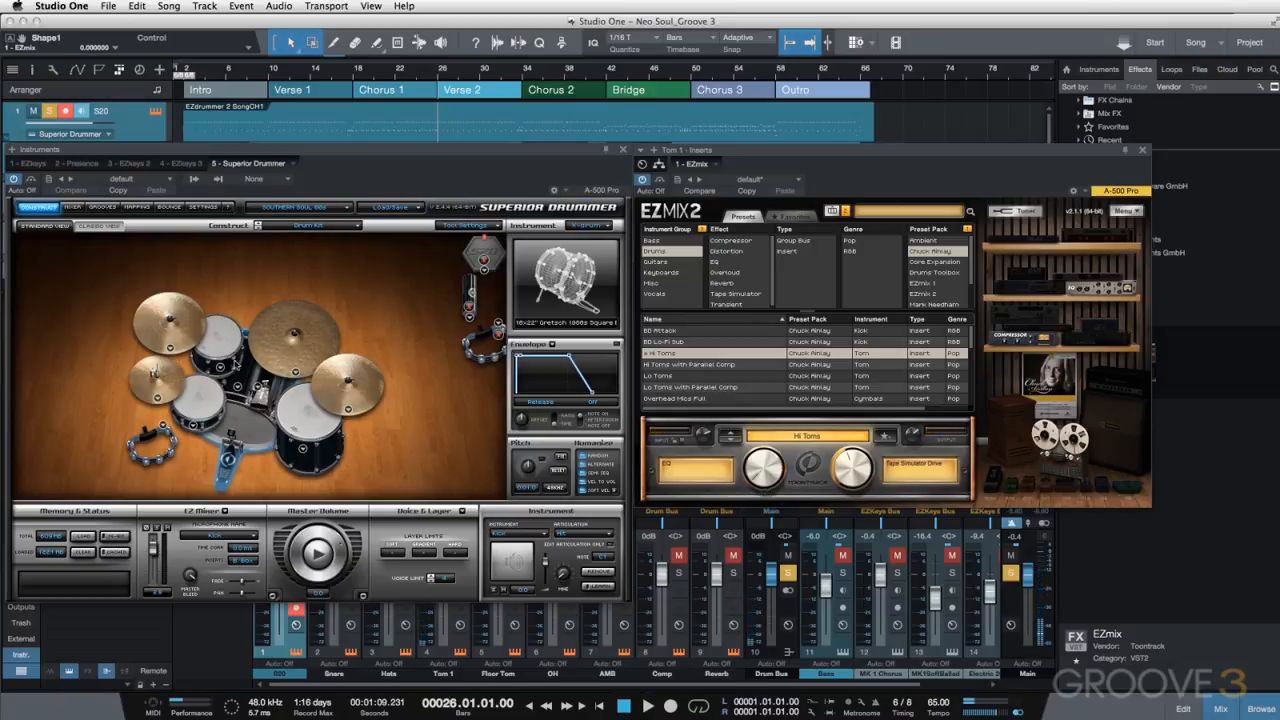
pyautogui.click(232, 346)
pyautogui.click(232, 346)
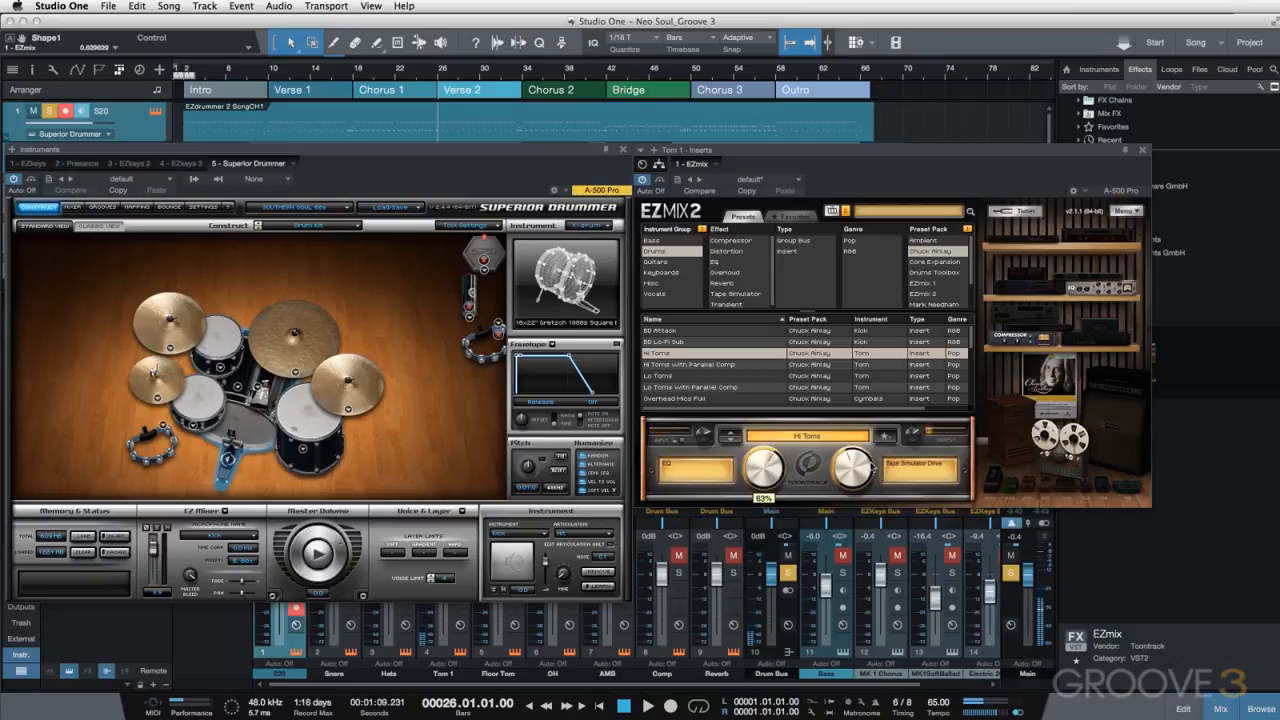
# - Audition different Tape Simulator Drive amounts on the high tom and set the Hi Toms preset's drive to about 44%
pyautogui.click(862, 468)
pyautogui.click(225, 331)
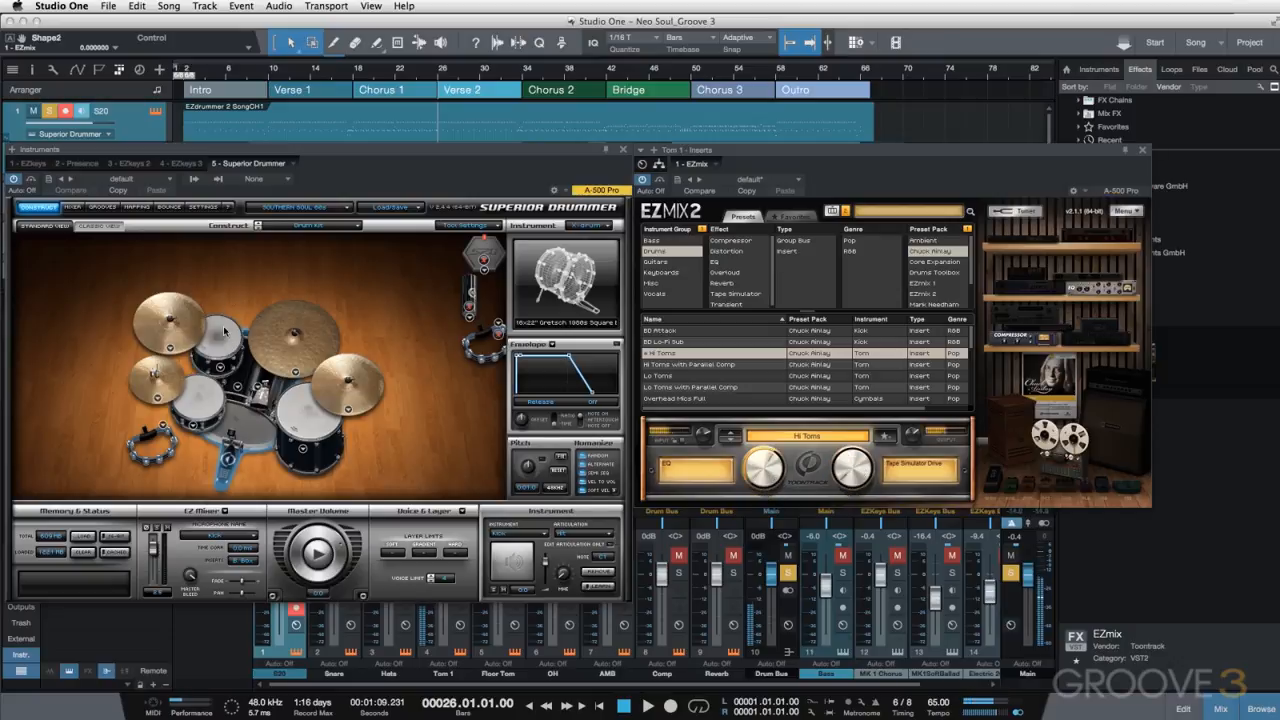
pyautogui.moveTo(852, 468); pyautogui.dragTo(836, 384)
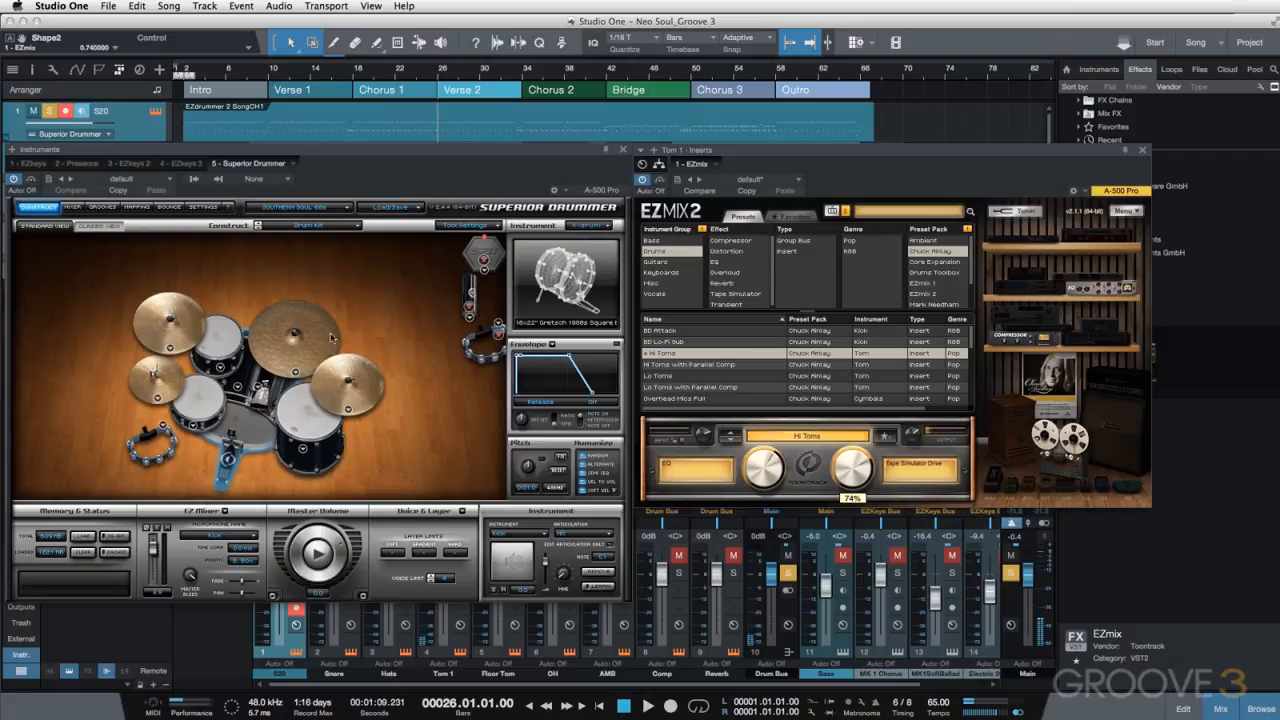
pyautogui.click(215, 332)
pyautogui.moveTo(834, 468); pyautogui.dragTo(836, 462)
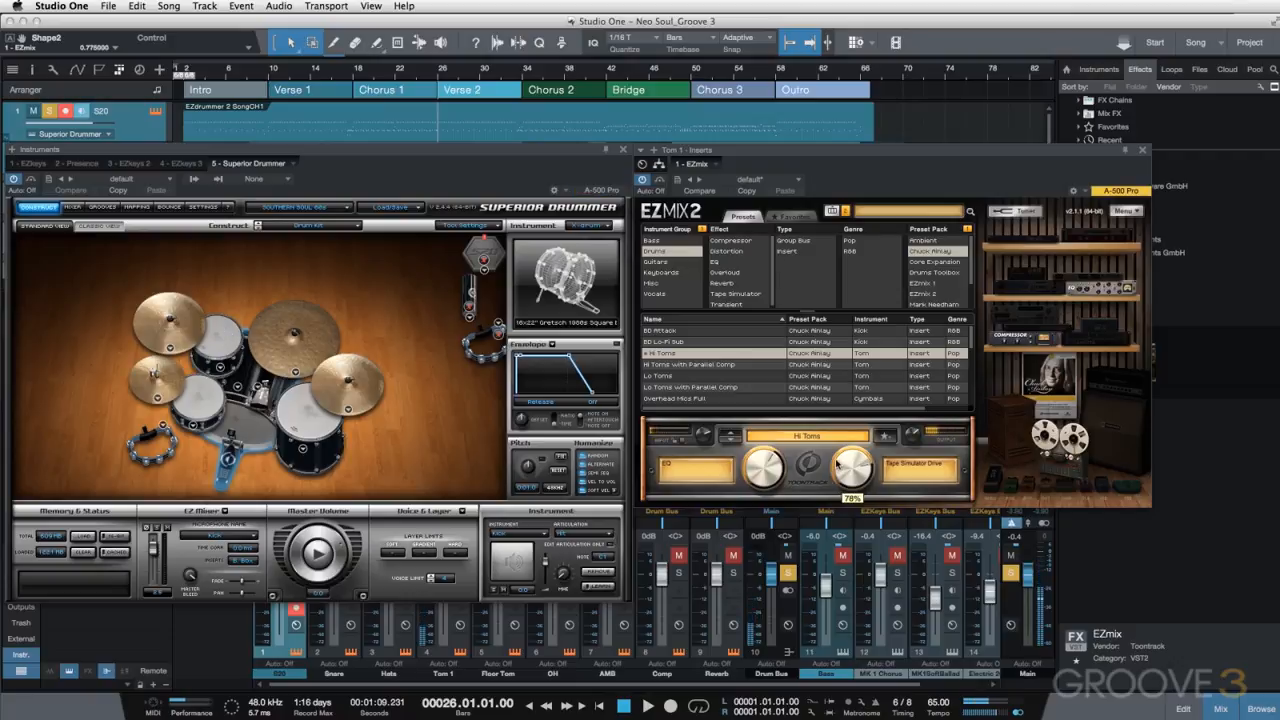
pyautogui.click(282, 330)
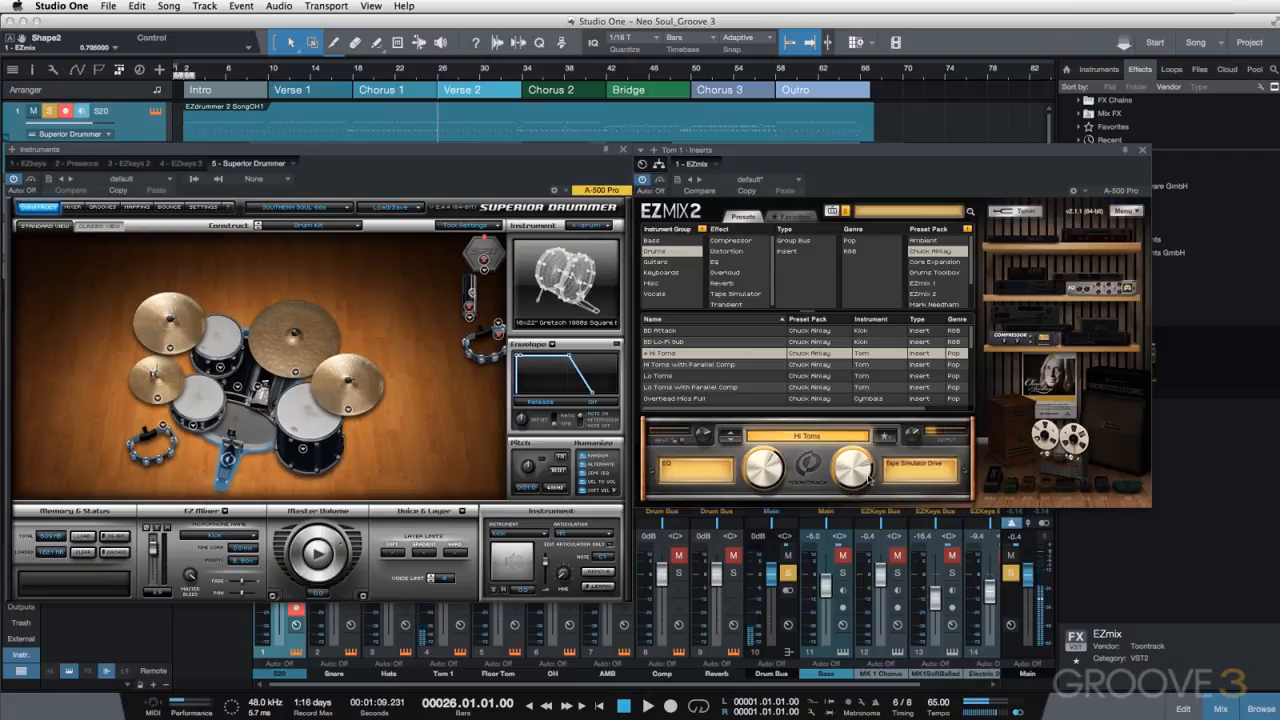
pyautogui.moveTo(847, 478); pyautogui.dragTo(793, 490)
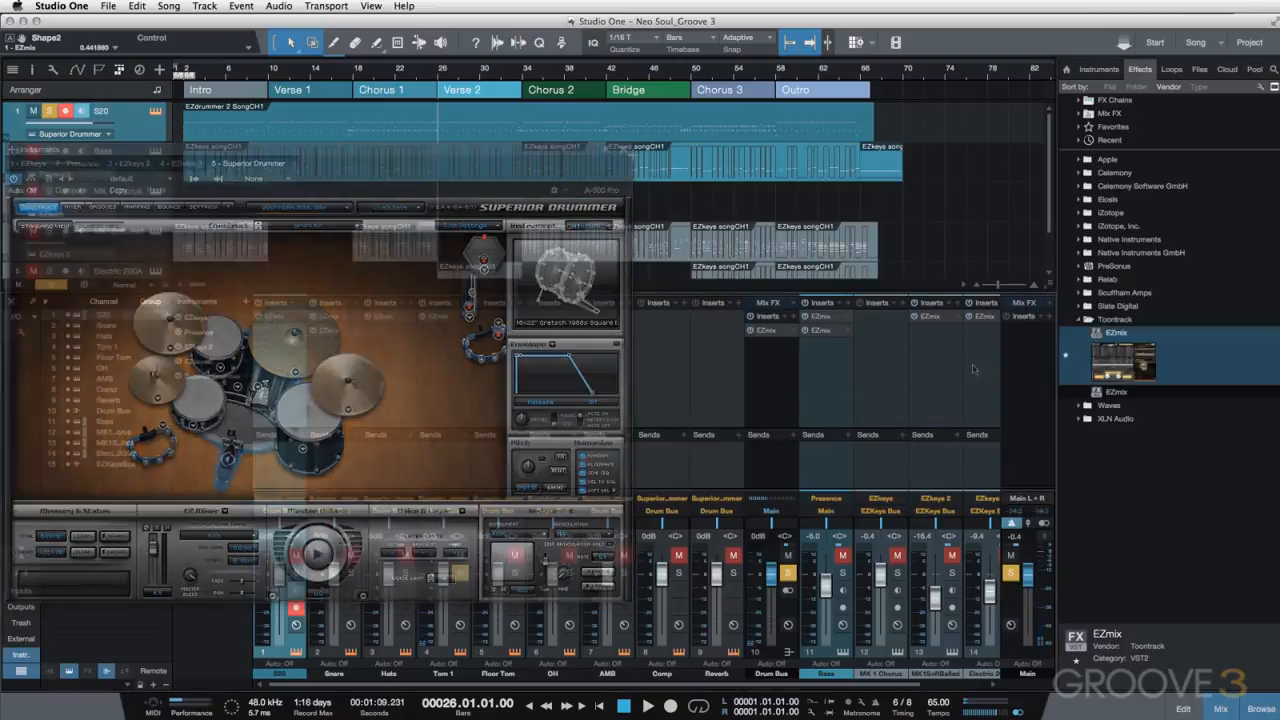
# - Insert EZmix on the Floor Tom channel and load Lo Toms from the Chuck Ainlay pack's Drums group
pyautogui.moveTo(508, 354); pyautogui.dragTo(500, 357)
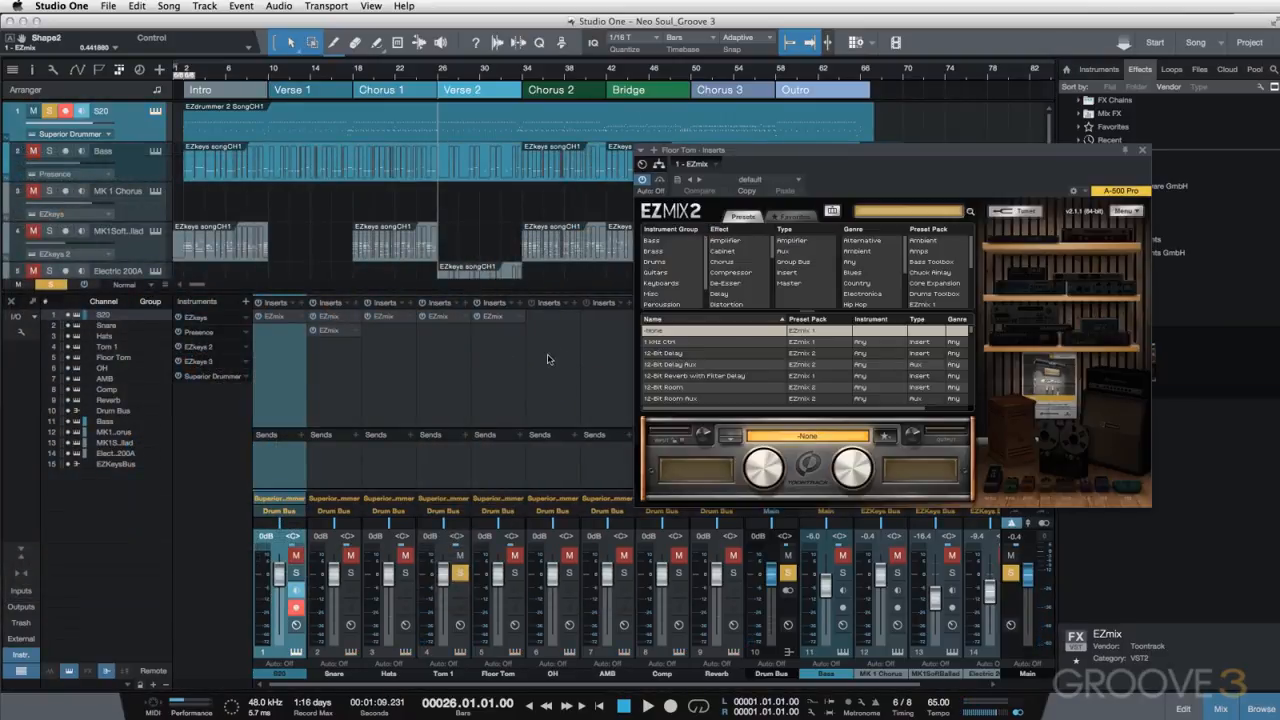
pyautogui.click(949, 273)
pyautogui.click(668, 251)
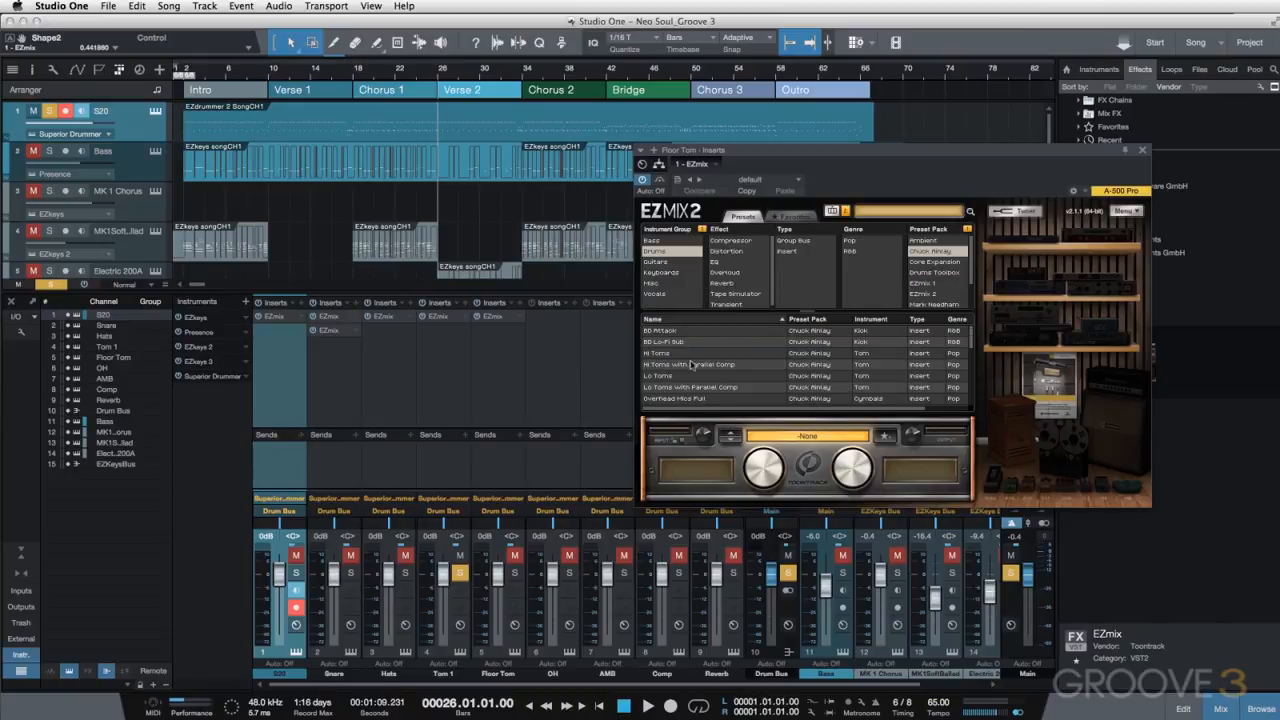
pyautogui.click(676, 376)
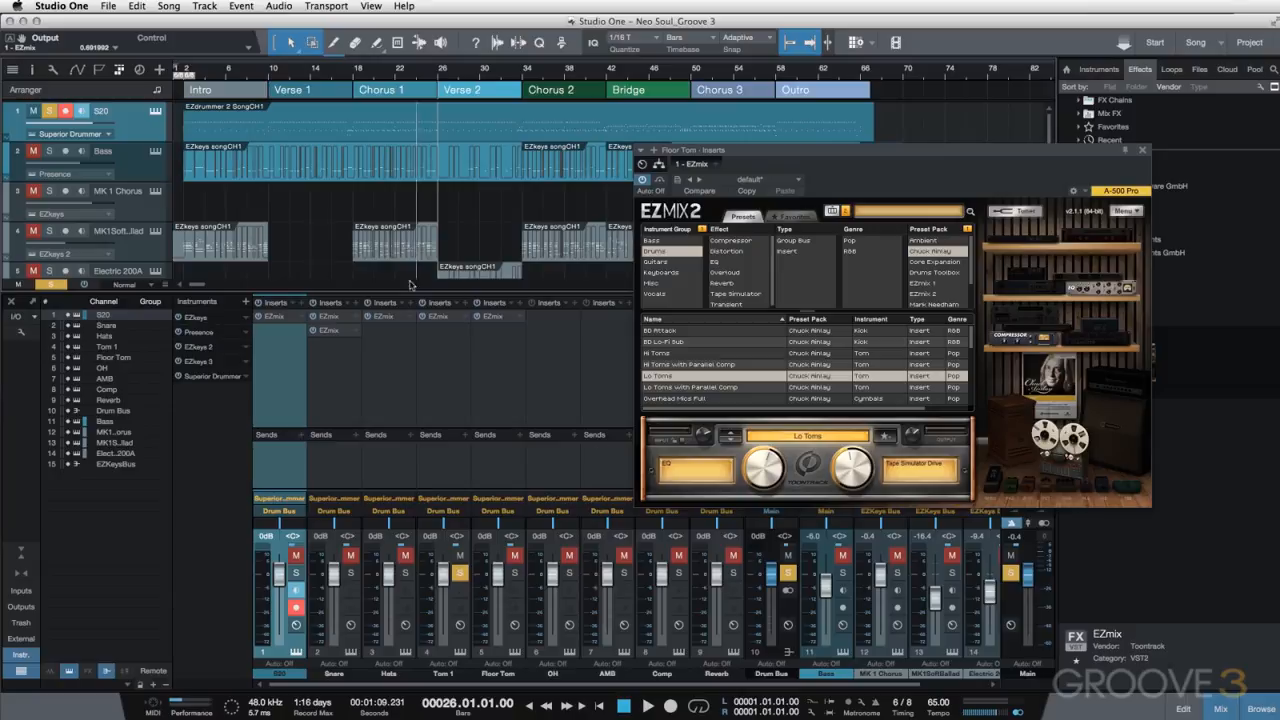
# - Strike the floor tom in Superior Drummer to compare its EZmix active and bypassed, then close both plug-in windows
pyautogui.press('F11')
pyautogui.click(311, 427)
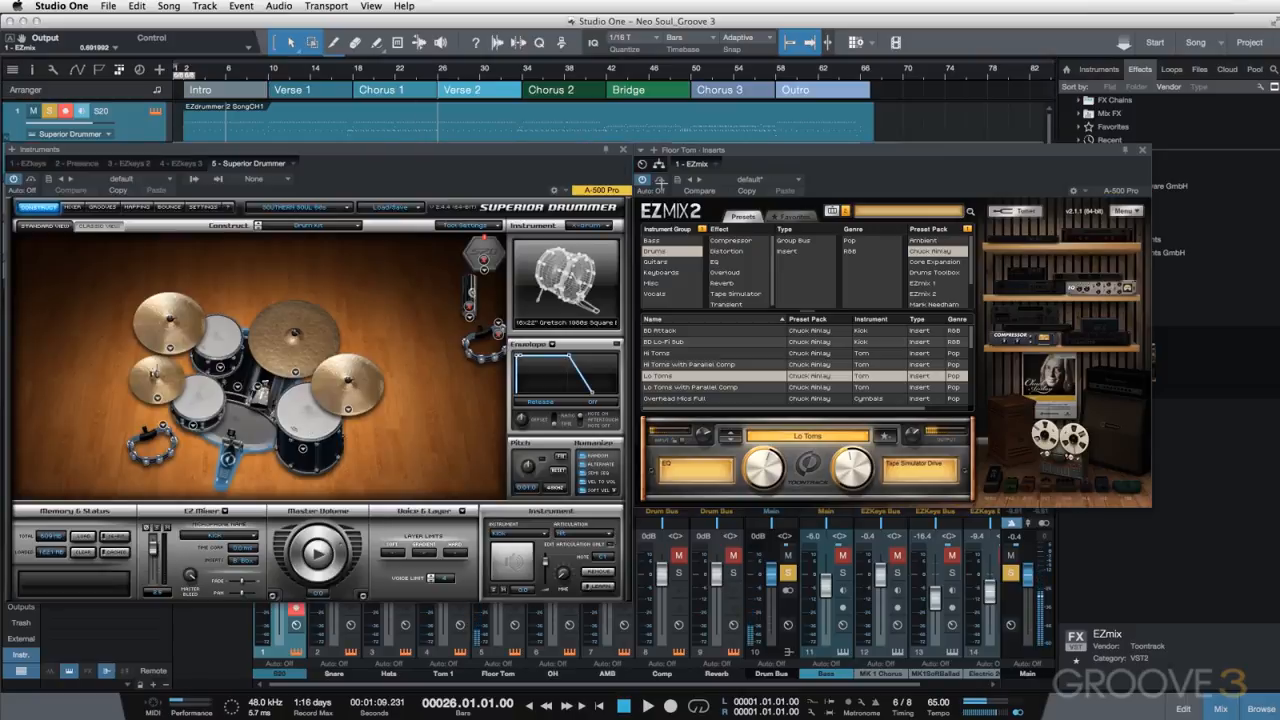
pyautogui.click(659, 180)
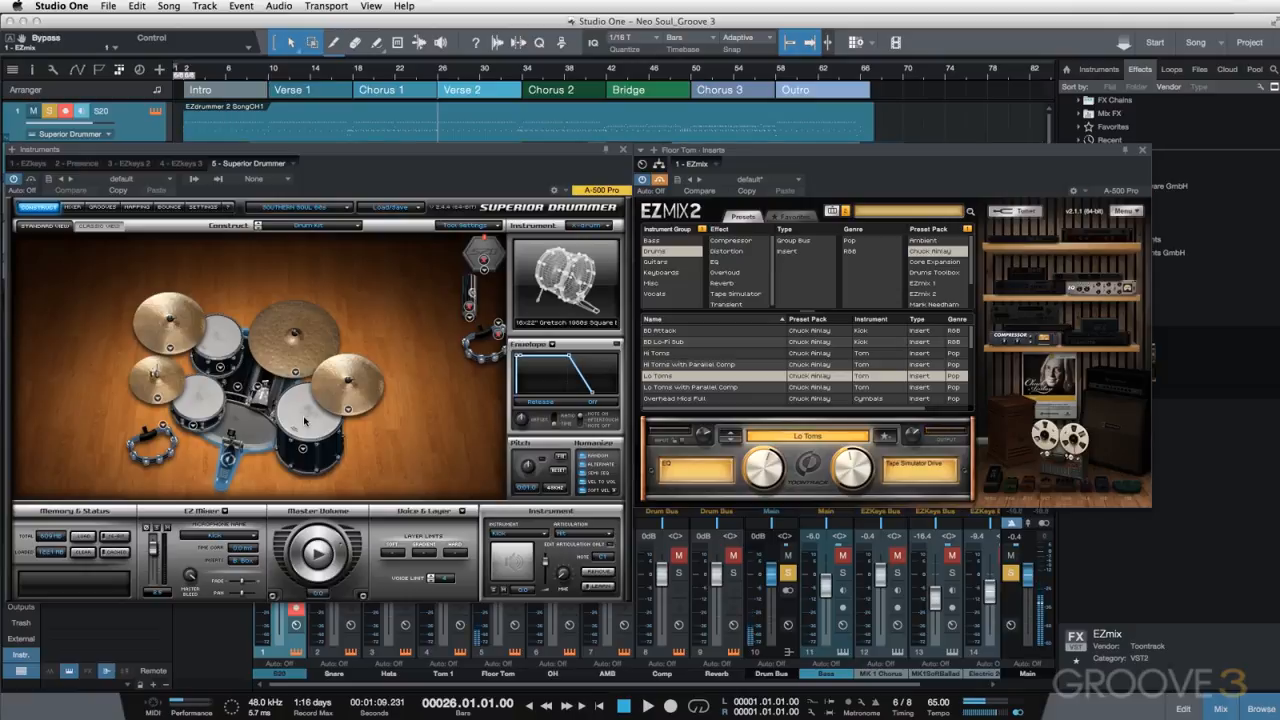
pyautogui.click(305, 420)
pyautogui.click(659, 180)
pyautogui.click(323, 418)
pyautogui.click(621, 149)
pyautogui.click(1142, 148)
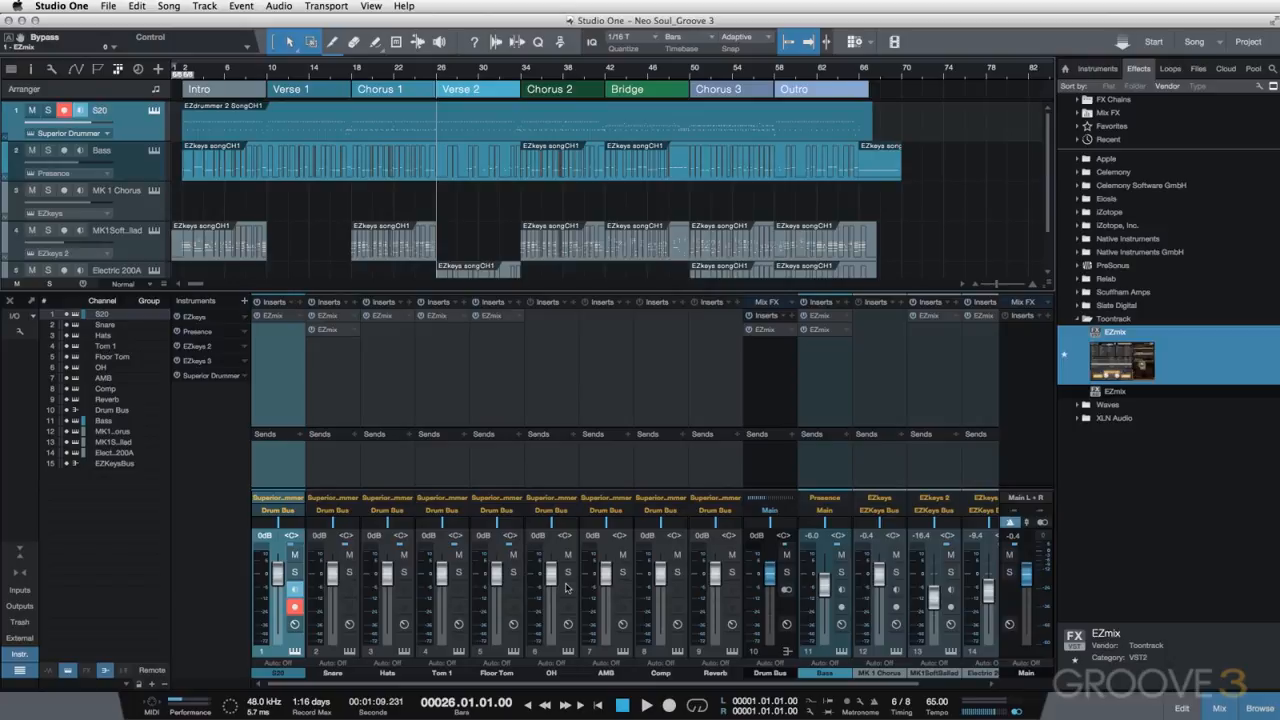
# - Solo the OH channel, play a short passage from the start of Verse 2, and unsolo it
pyautogui.click(566, 574)
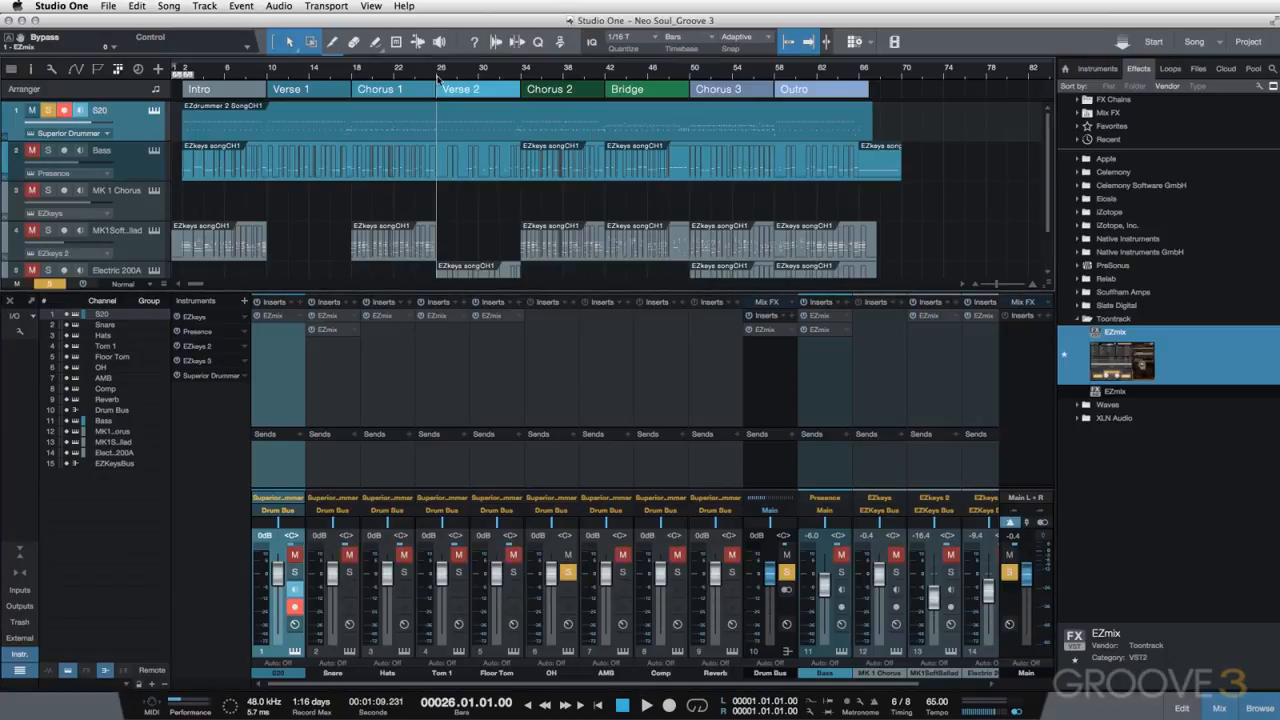
pyautogui.press('space')
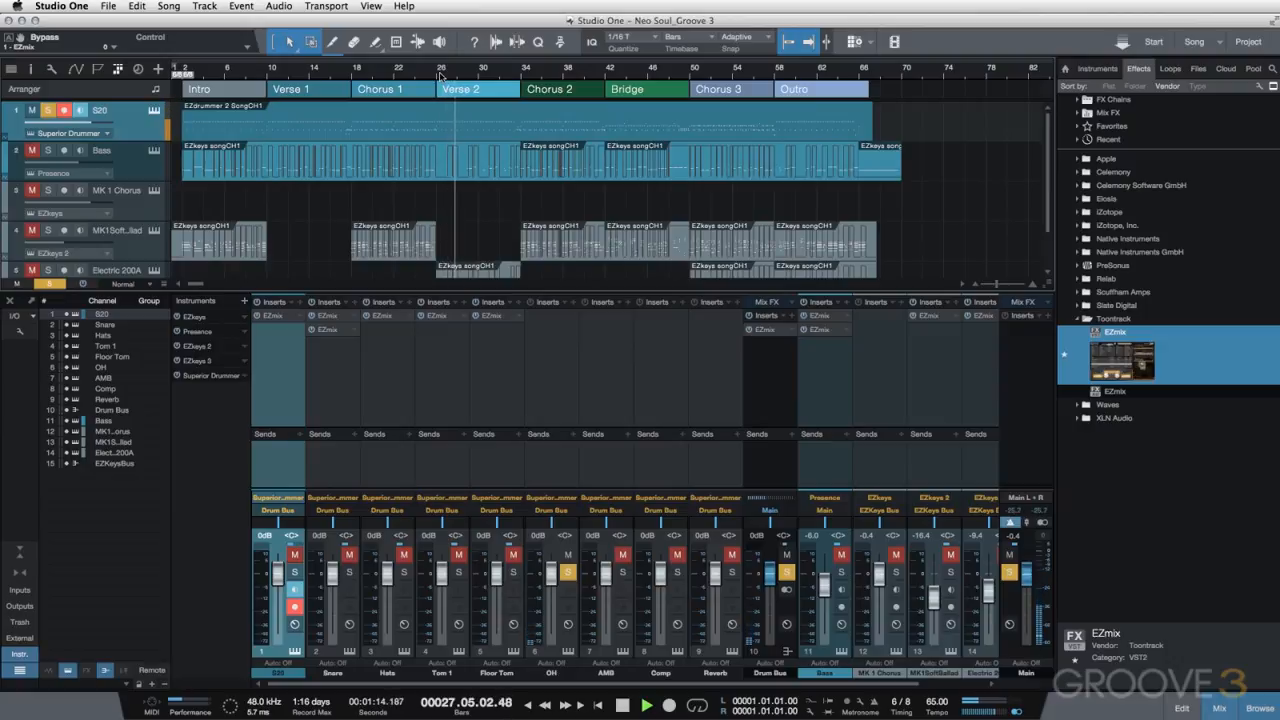
pyautogui.press('space')
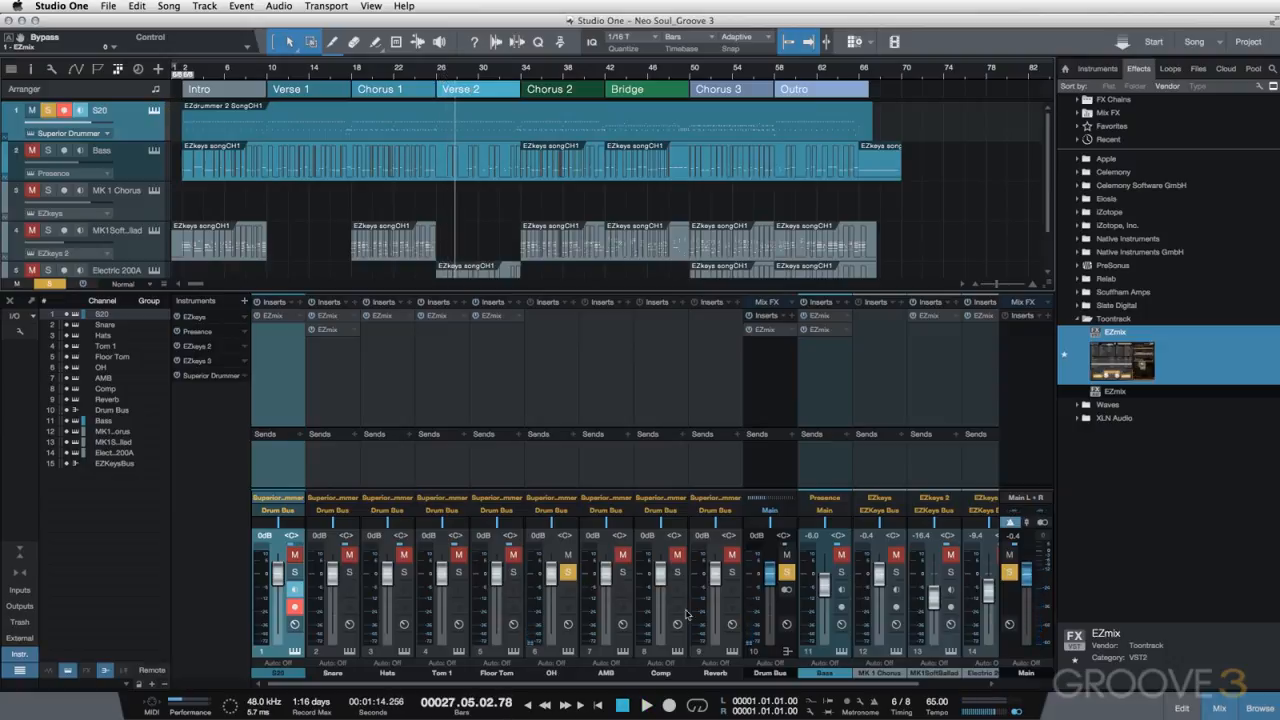
pyautogui.click(569, 573)
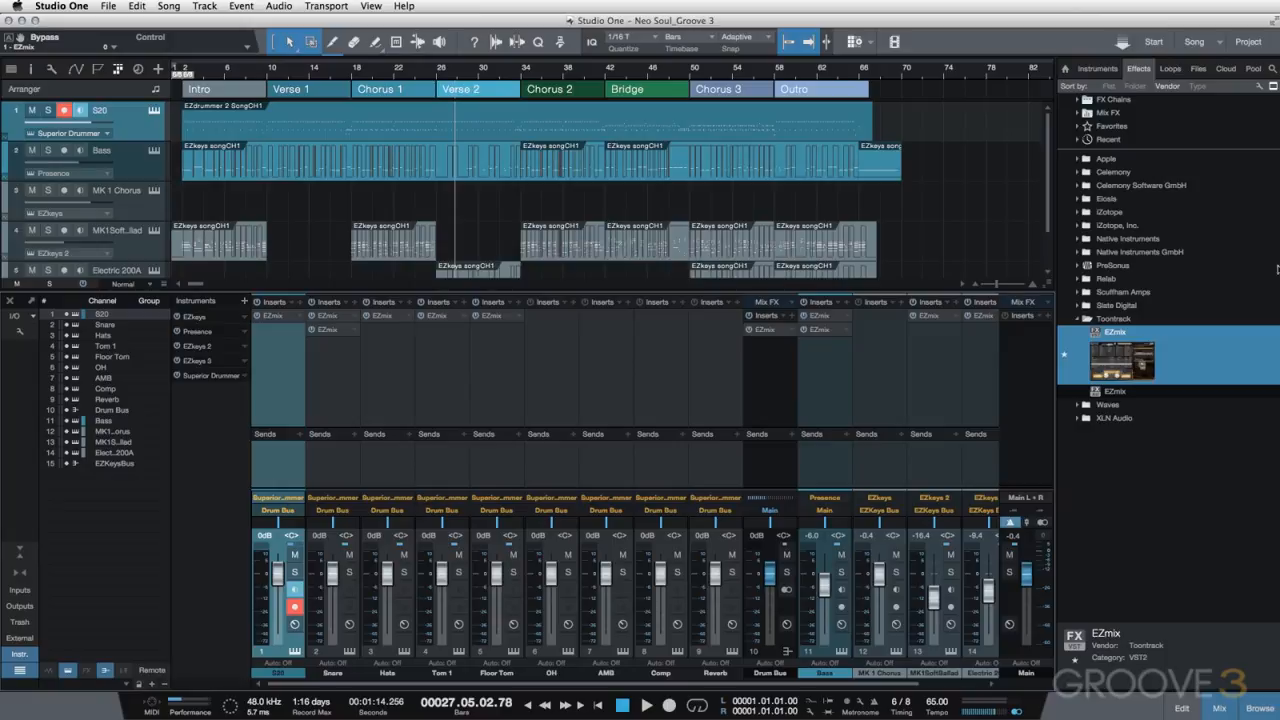
# - Insert EZmix on the AMB channel and load Room - Basic1 from the EZmix 1 pack's Drums group
pyautogui.moveTo(1135, 374); pyautogui.dragTo(607, 375)
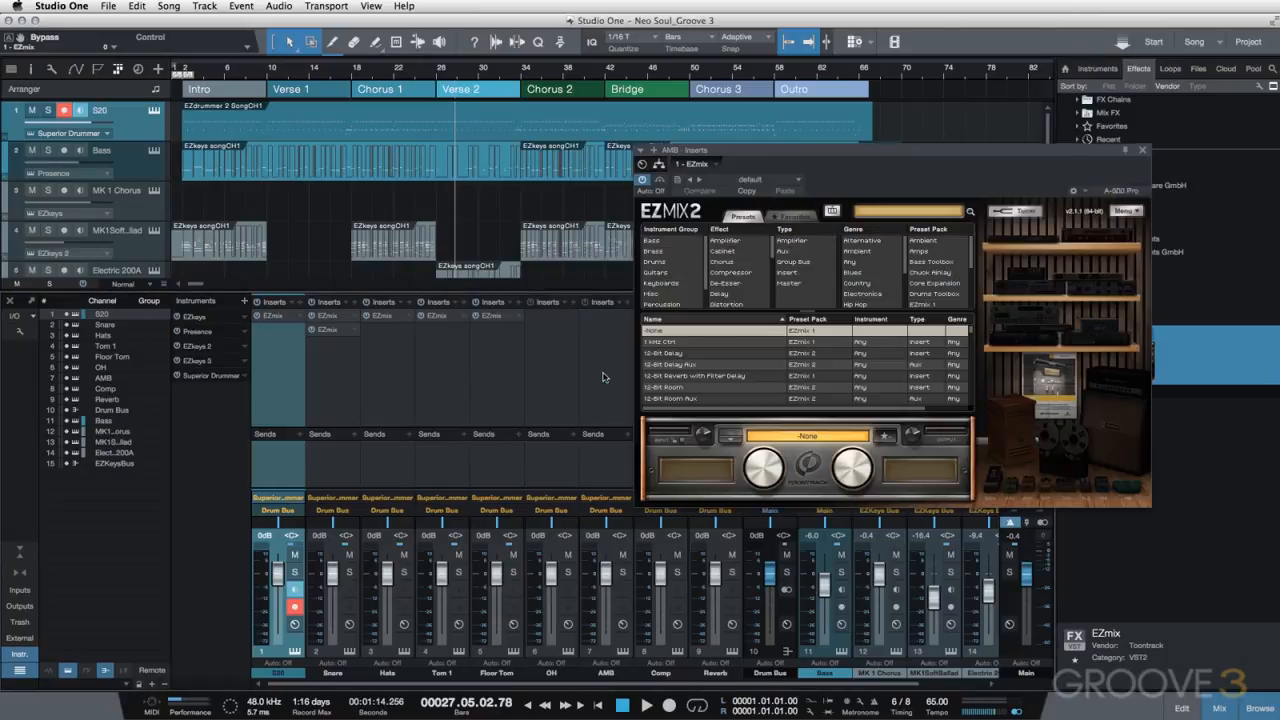
pyautogui.click(925, 304)
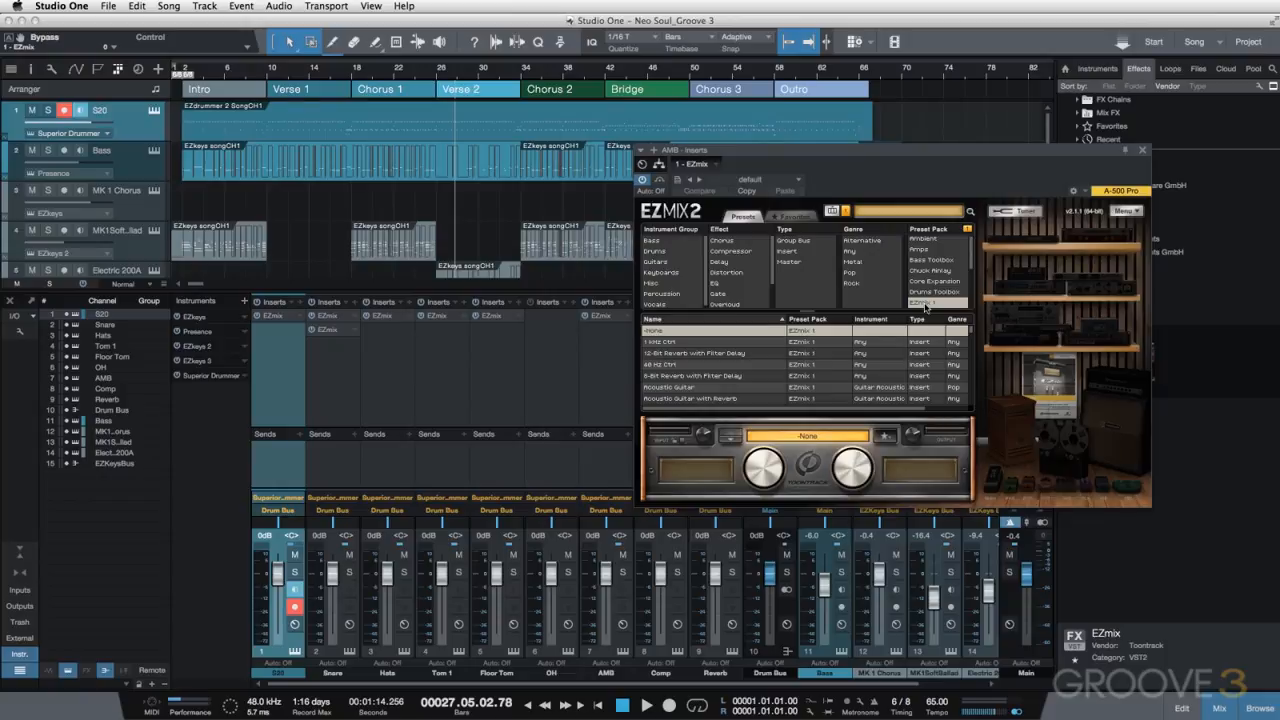
pyautogui.click(655, 251)
pyautogui.scroll(-10, 683, 352)
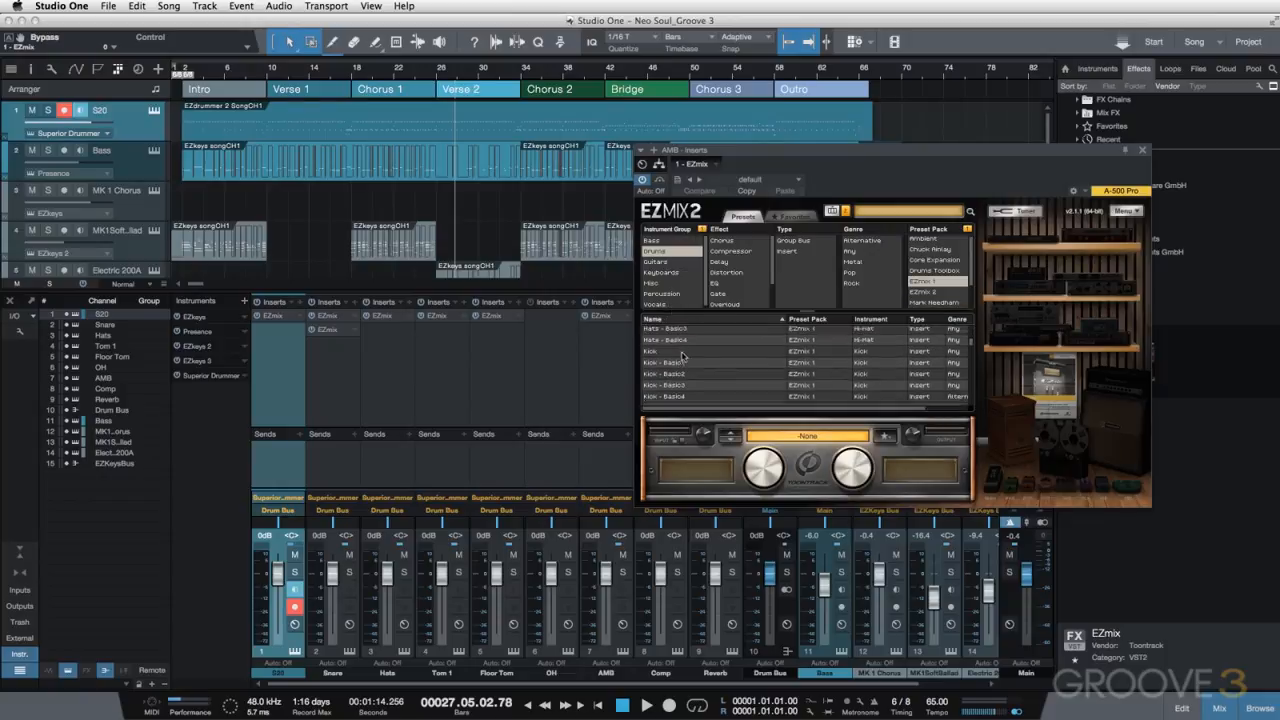
pyautogui.scroll(-5, 683, 352)
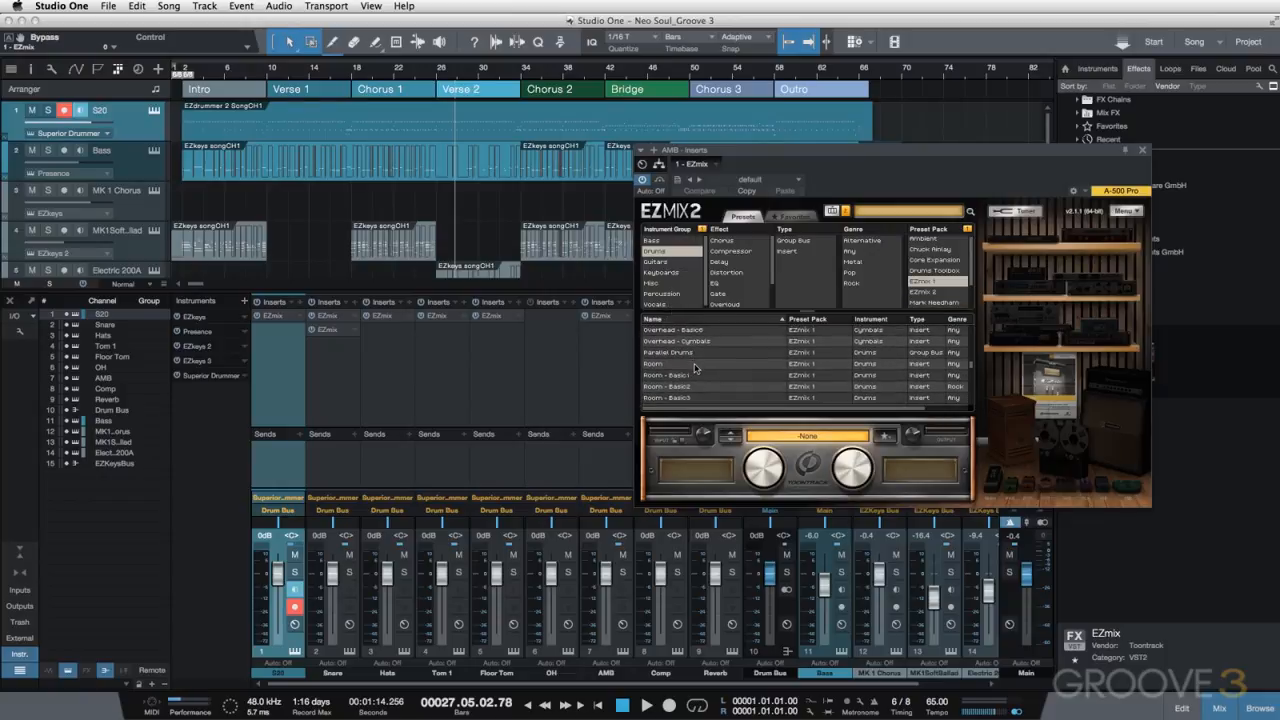
pyautogui.click(714, 373)
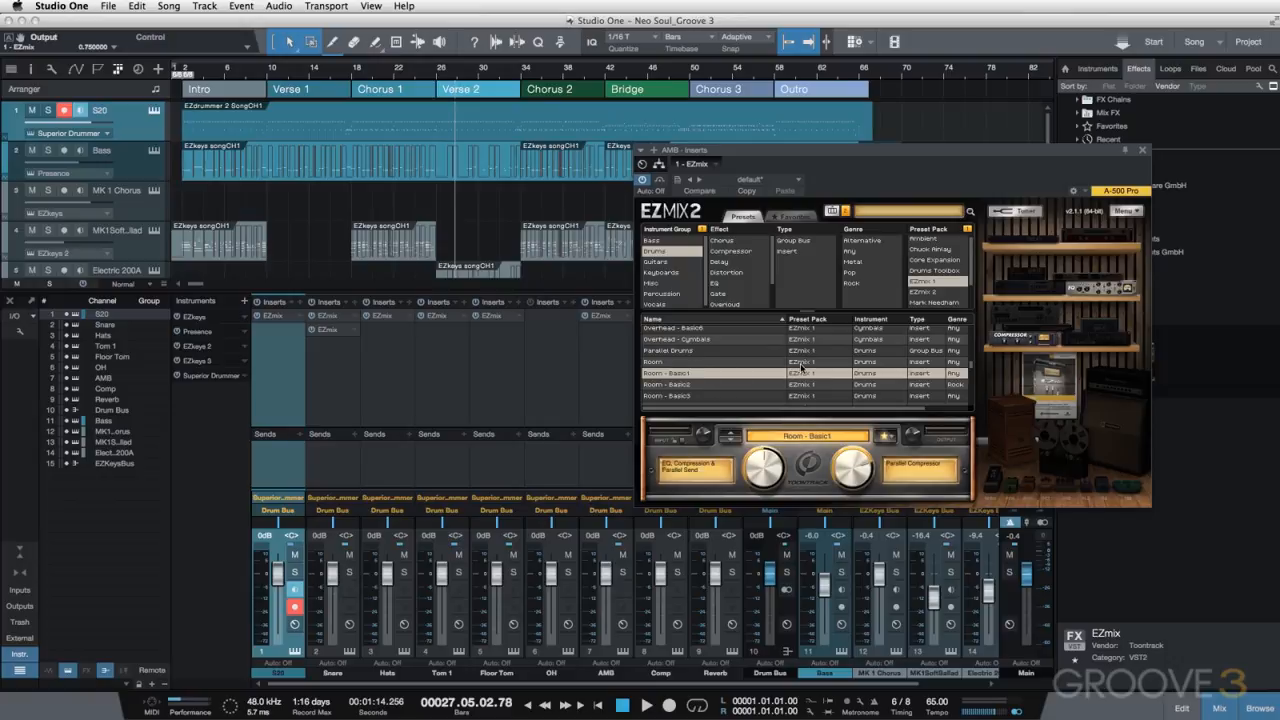
# - Play the soloed AMB channel and compare it with EZmix active and bypassed
pyautogui.press('space')
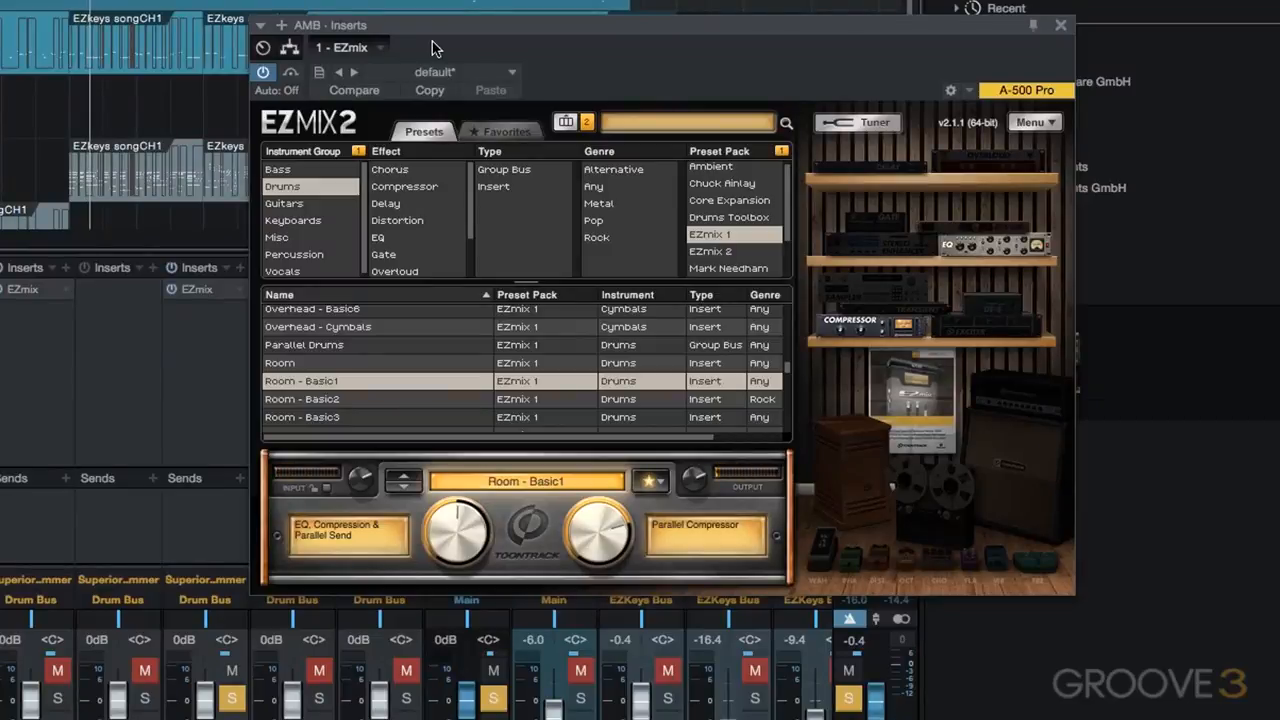
pyautogui.click(290, 72)
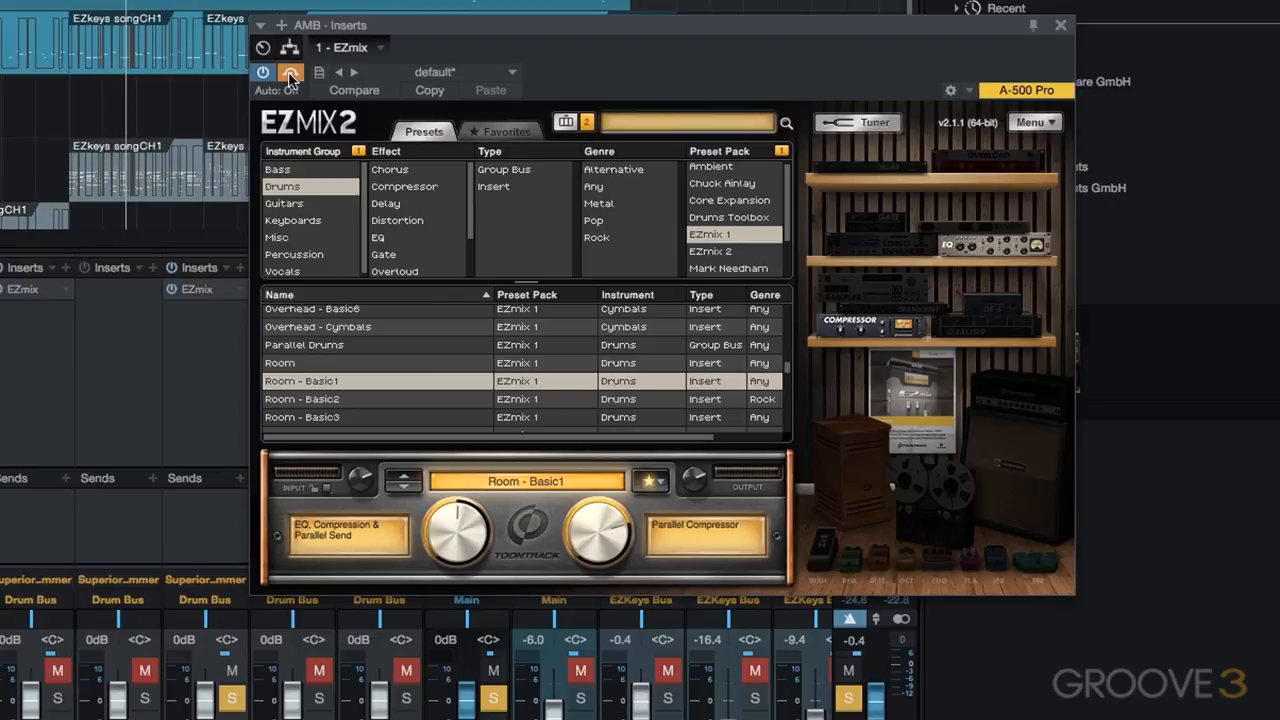
pyautogui.click(289, 74)
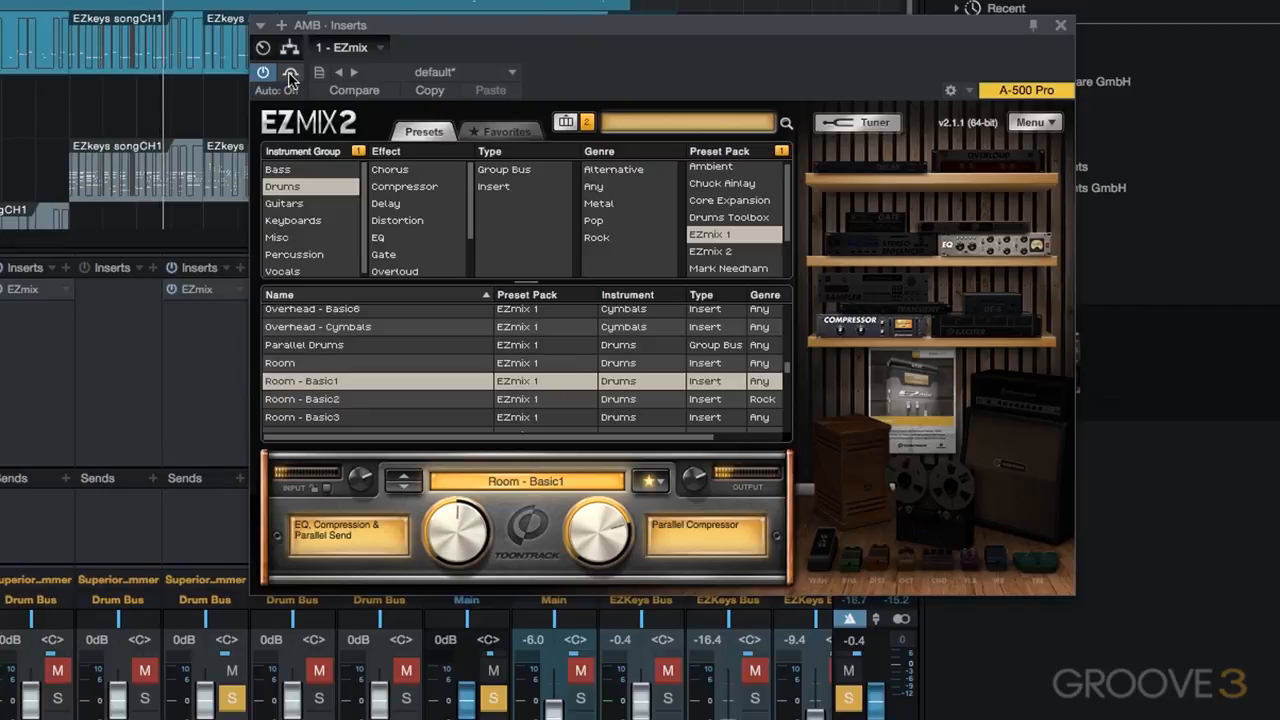
pyautogui.click(290, 76)
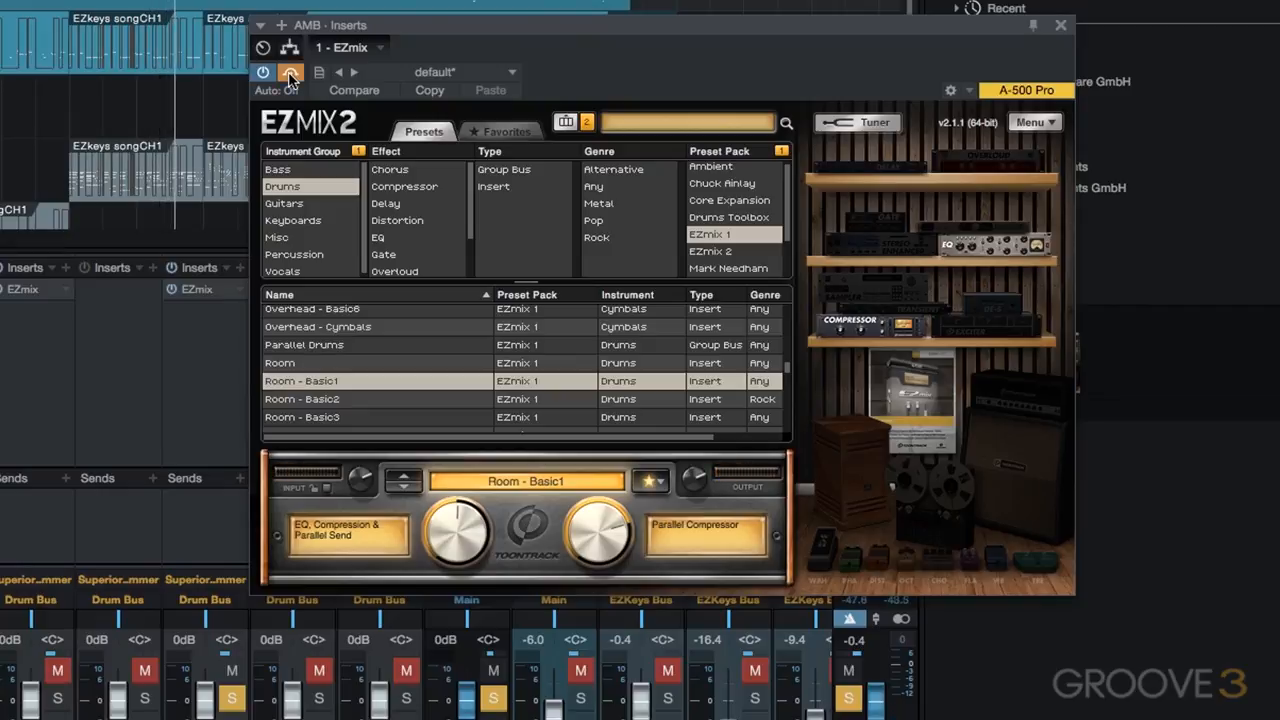
pyautogui.click(290, 76)
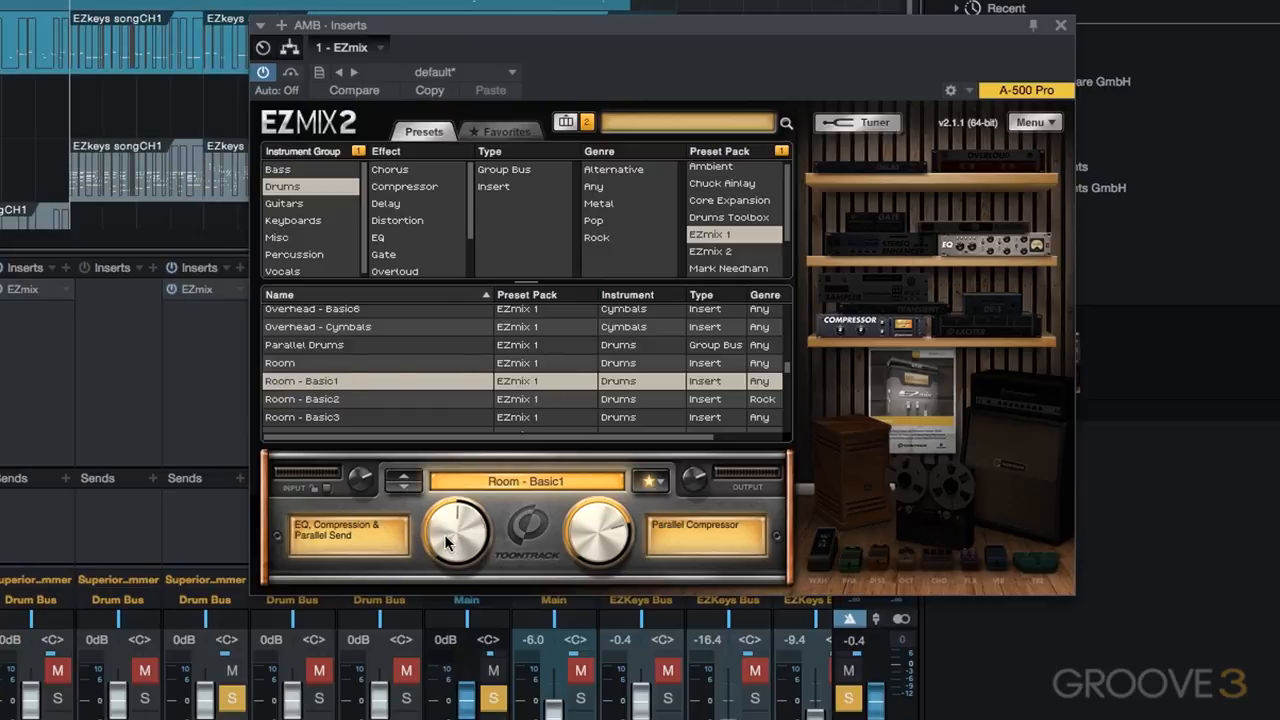
# - Audition the Room - Basic1 preset's EQ, Compression & Parallel Send at minimum and at 100%, and restore its default
pyautogui.press('space')
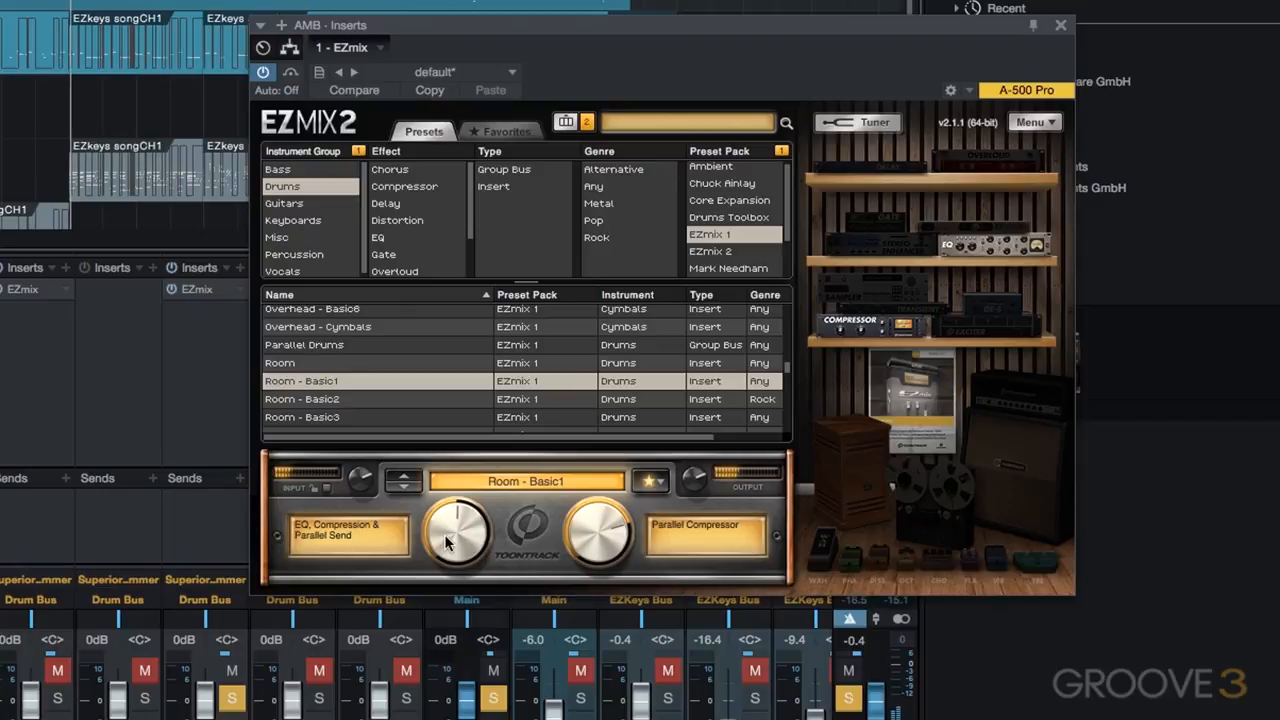
pyautogui.moveTo(450, 527); pyautogui.dragTo(450, 610)
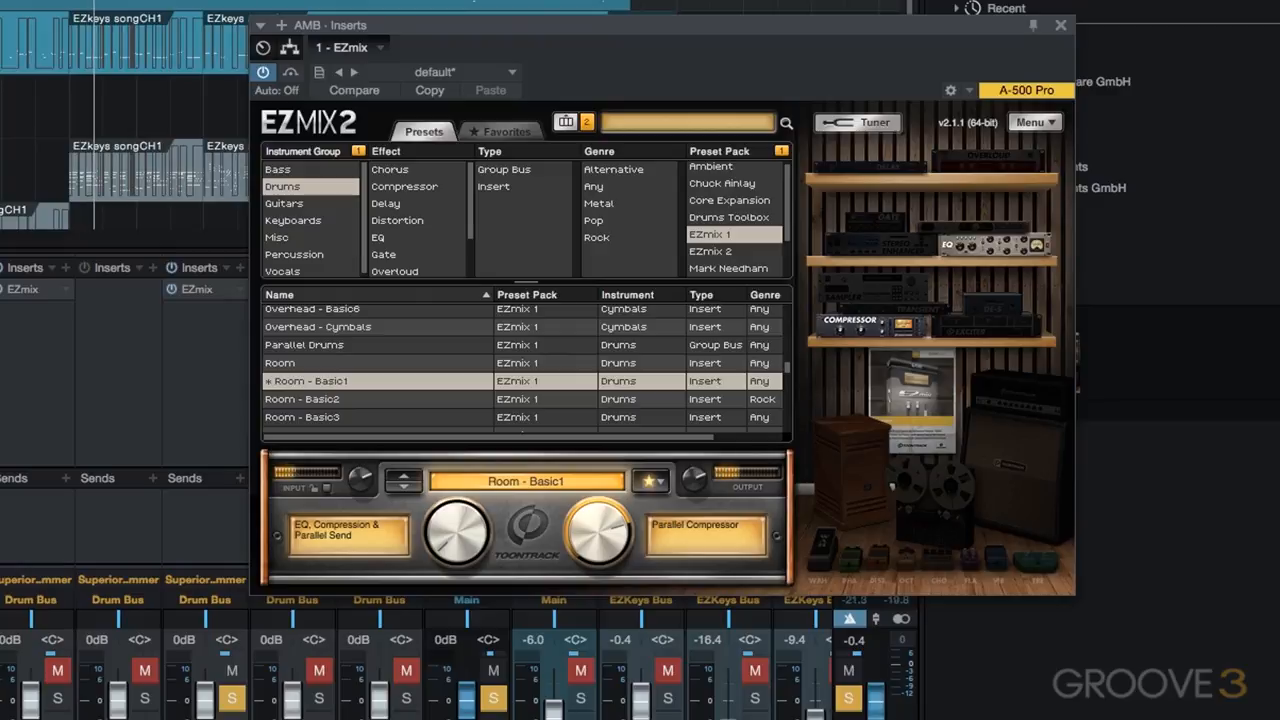
pyautogui.moveTo(450, 527); pyautogui.dragTo(434, 264)
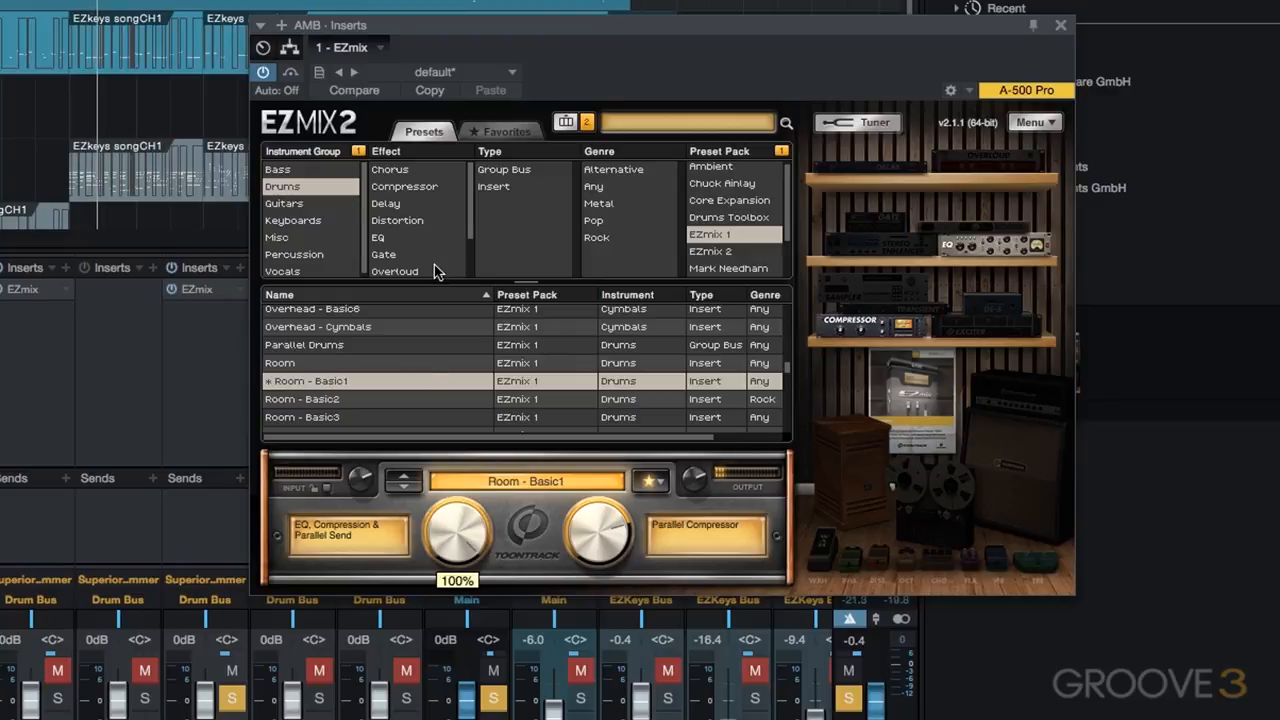
pyautogui.doubleClick(450, 522)
# - Audition extreme Parallel Compressor and Parallel Send amounts soloed and in the full mix, restore the defaults and close the plug-in window
pyautogui.moveTo(598, 530); pyautogui.dragTo(598, 615)
pyautogui.moveTo(598, 530); pyautogui.dragTo(582, 342)
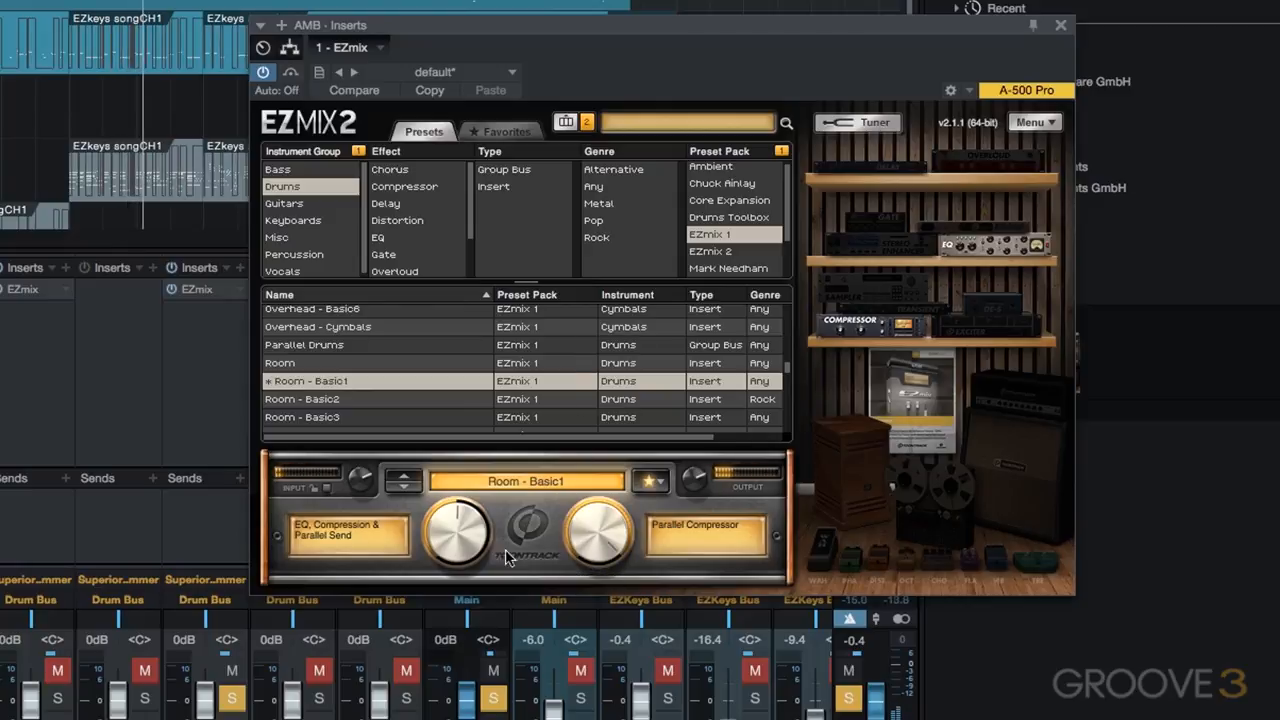
pyautogui.moveTo(437, 545); pyautogui.dragTo(450, 463)
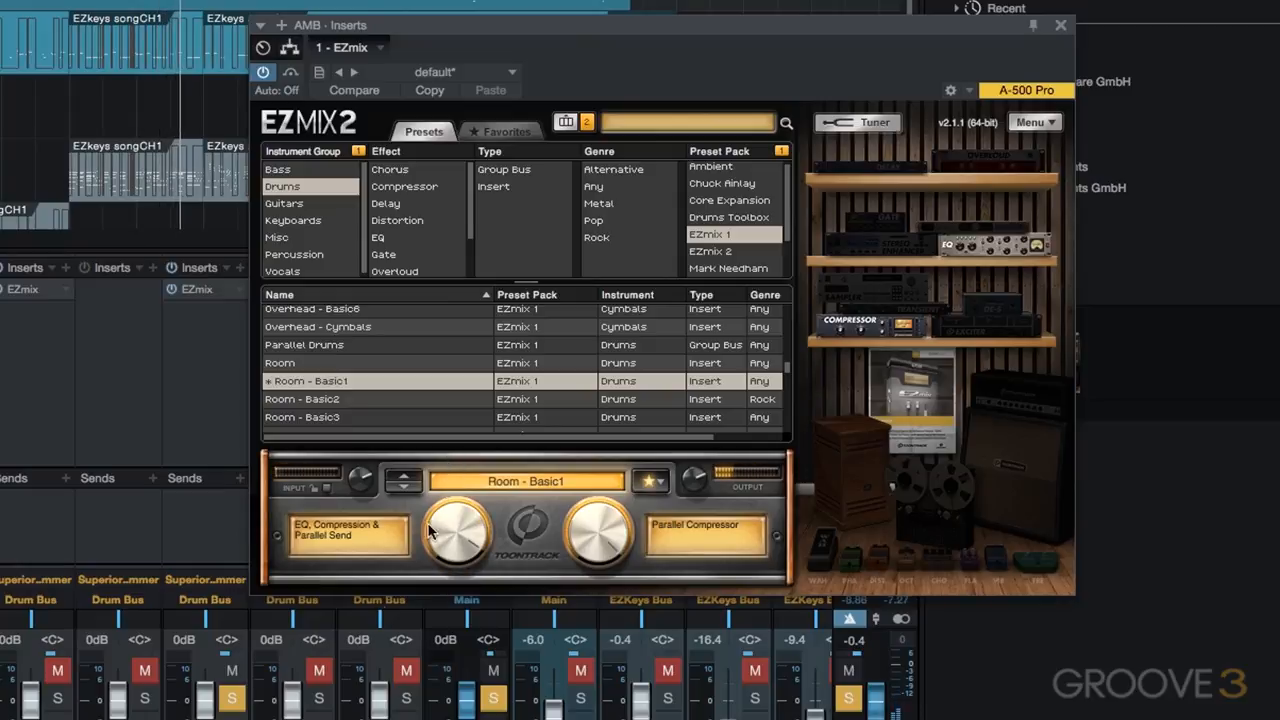
pyautogui.click(233, 700)
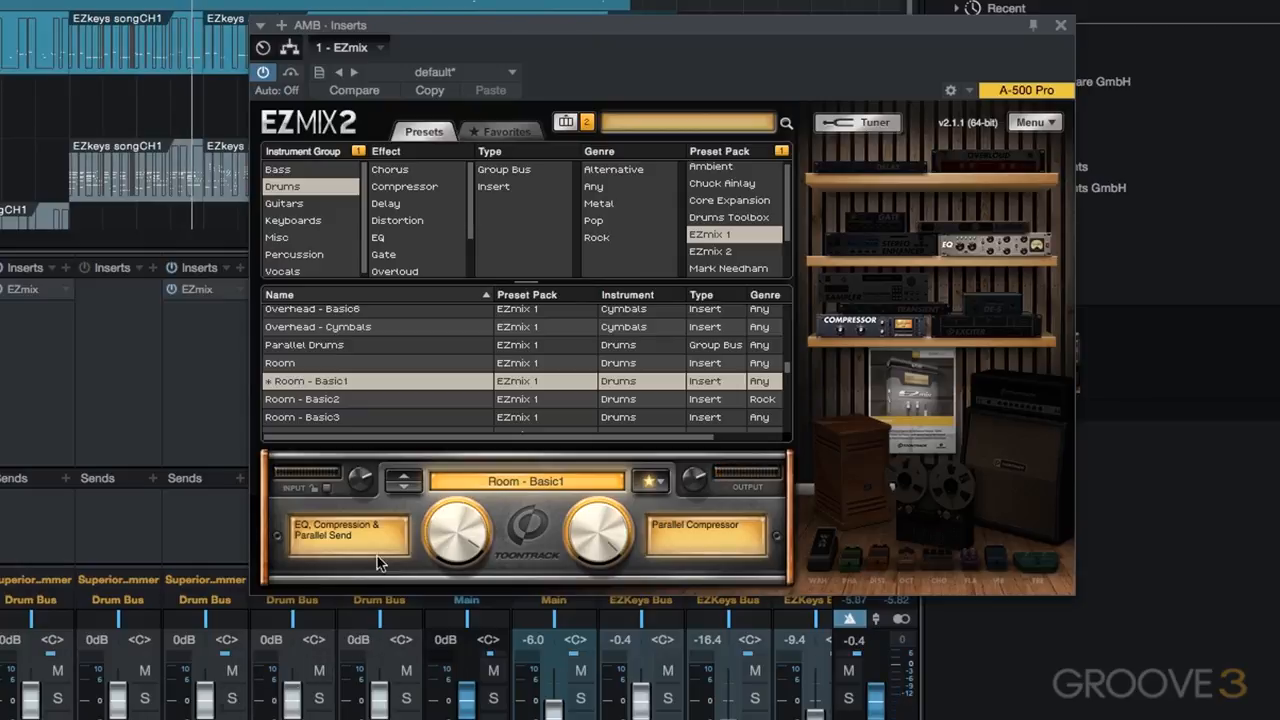
pyautogui.doubleClick(448, 533)
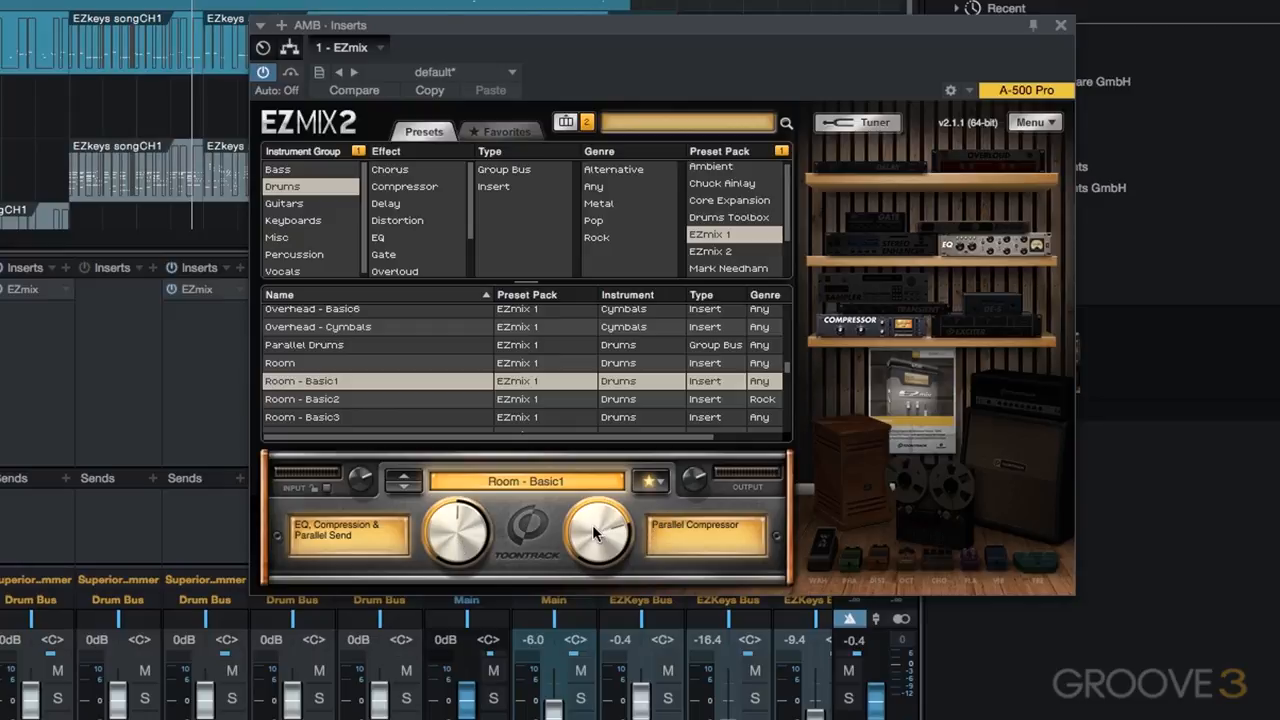
pyautogui.click(1061, 25)
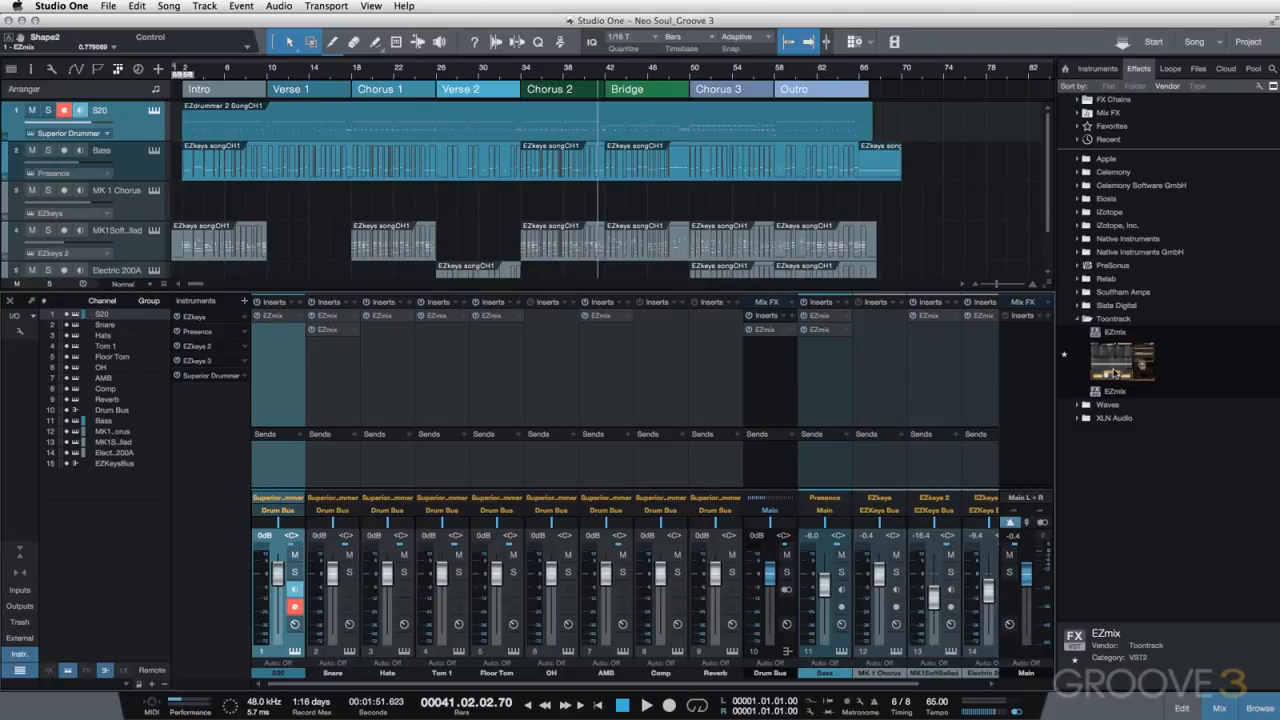
# - Insert a second EZmix on AMB and load the EZmix 1 pack's Transient preset with Attack slightly reduced and Sustain near maximum
pyautogui.moveTo(1115, 373); pyautogui.dragTo(614, 363)
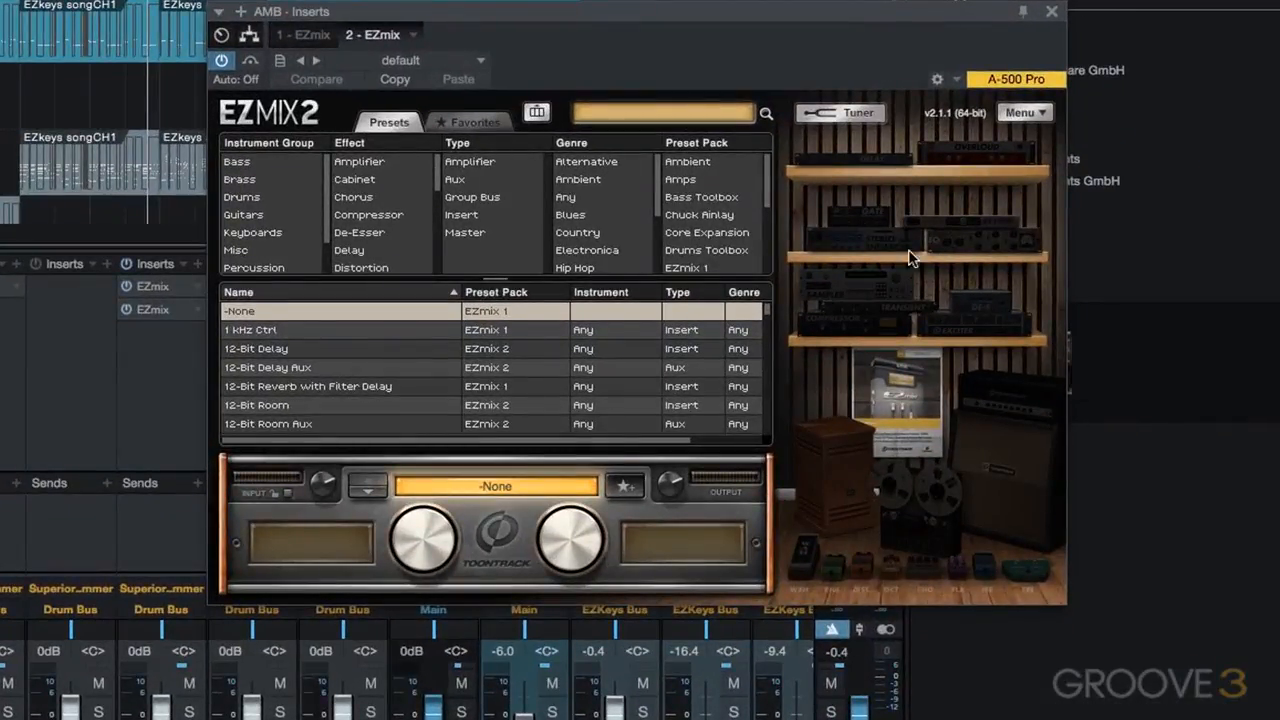
pyautogui.click(714, 266)
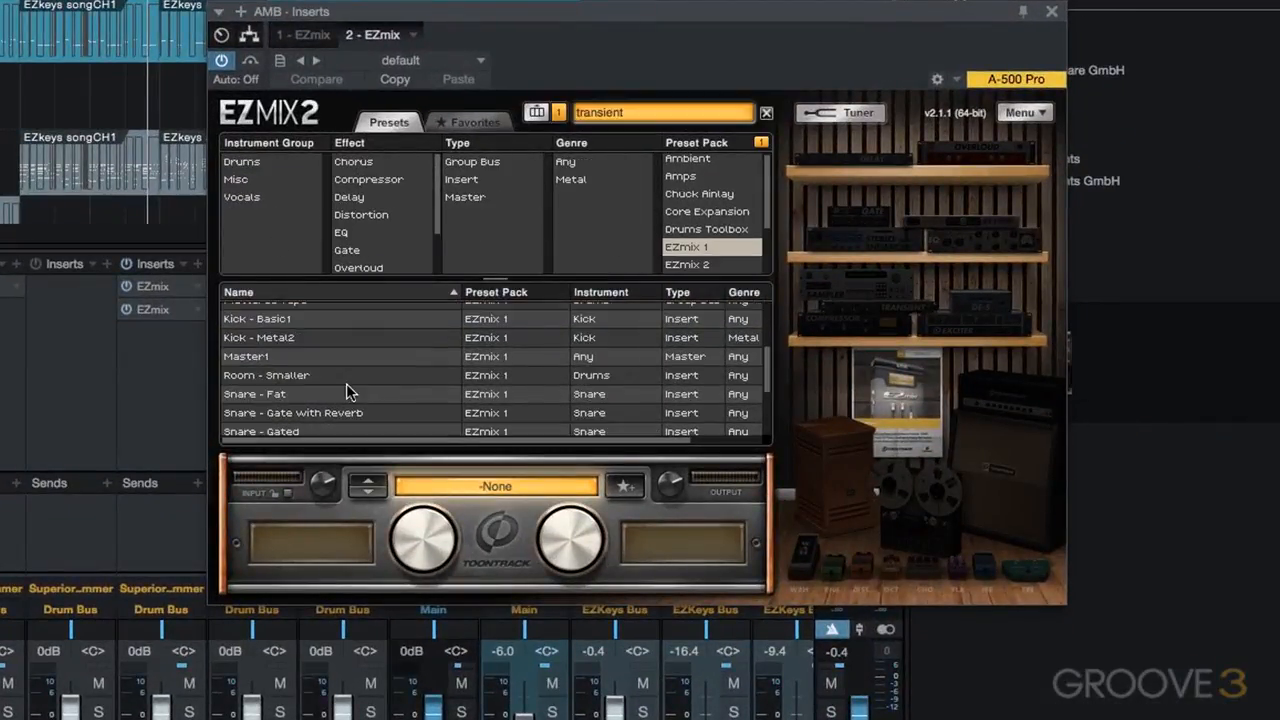
pyautogui.scroll(-3, 344, 386)
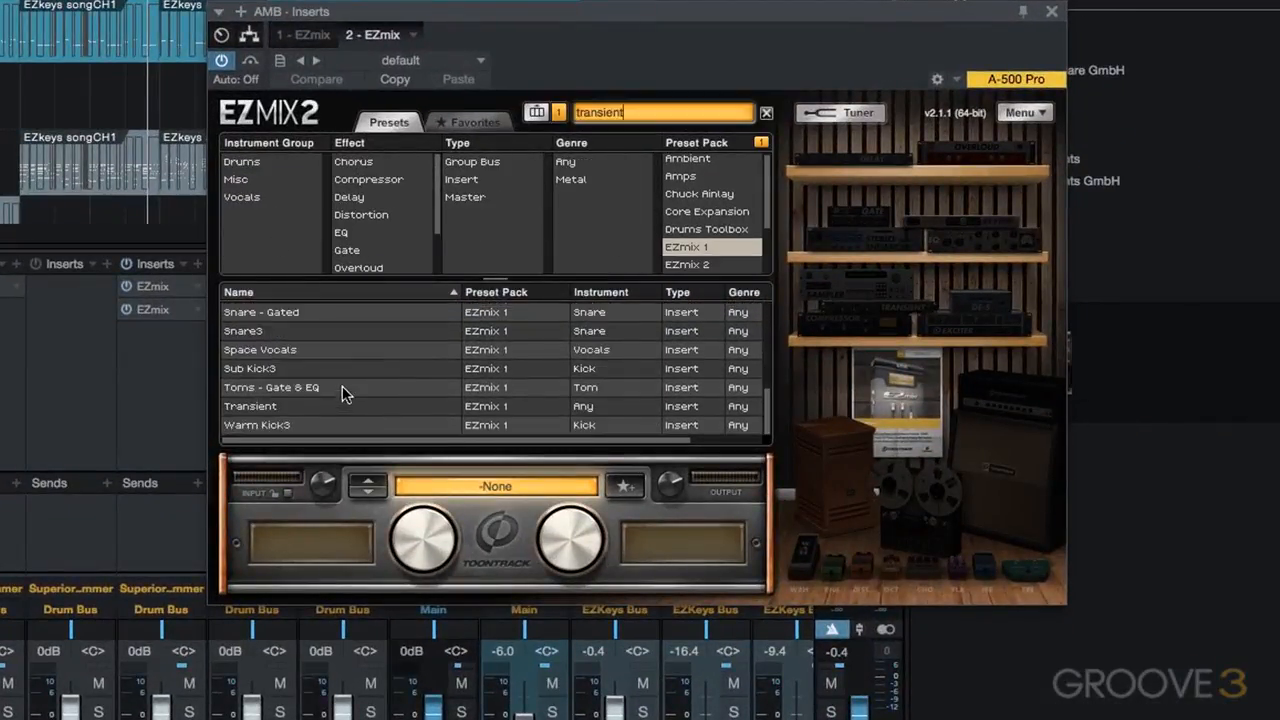
pyautogui.click(324, 410)
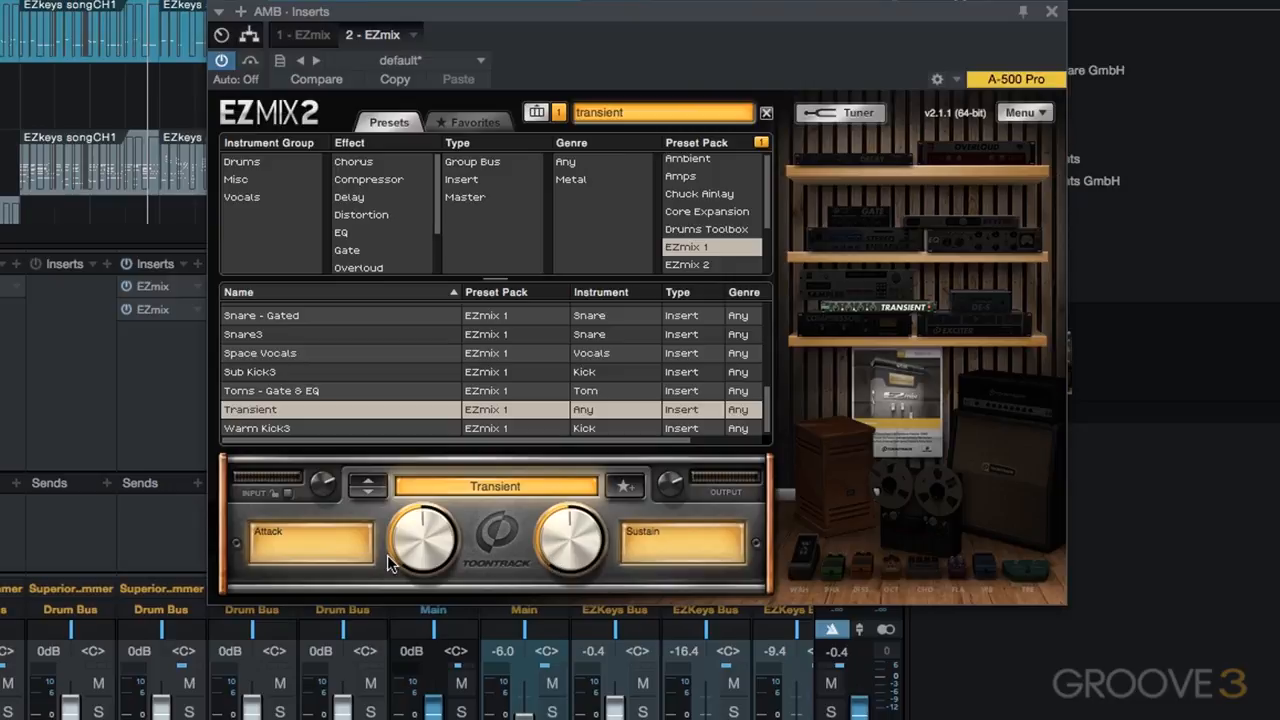
pyautogui.moveTo(407, 541); pyautogui.dragTo(408, 550)
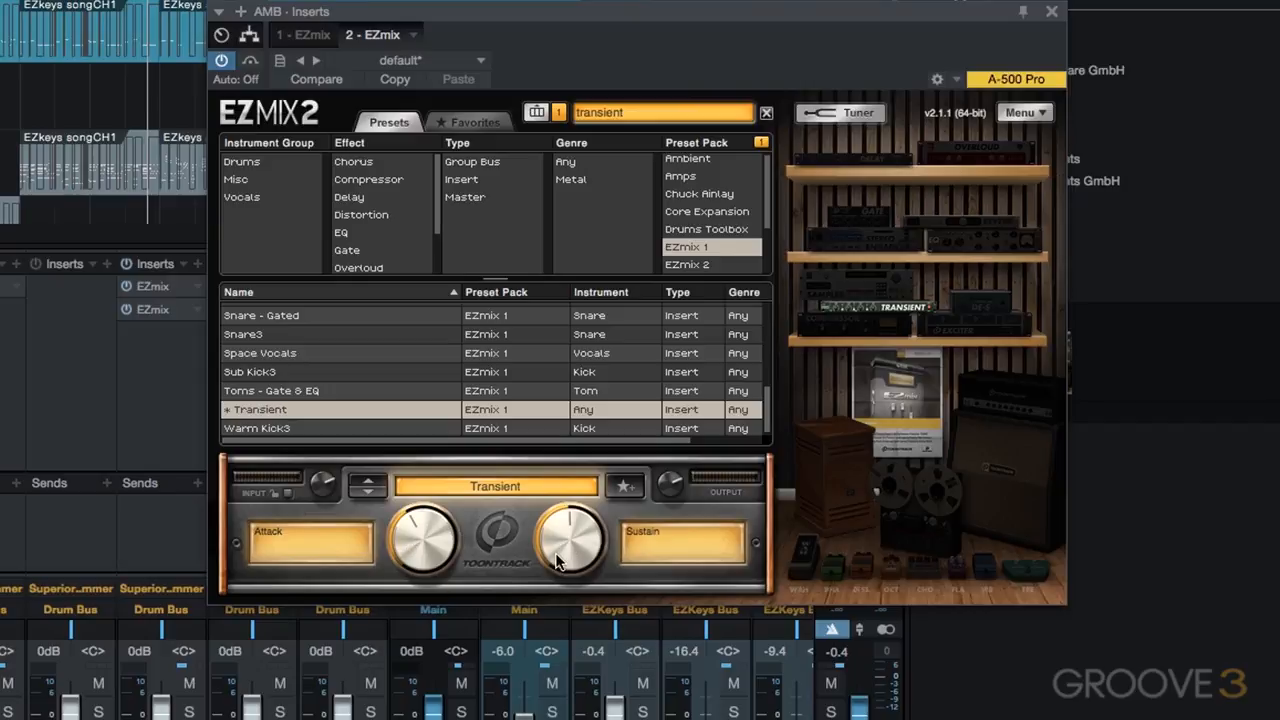
pyautogui.moveTo(557, 560); pyautogui.dragTo(555, 474)
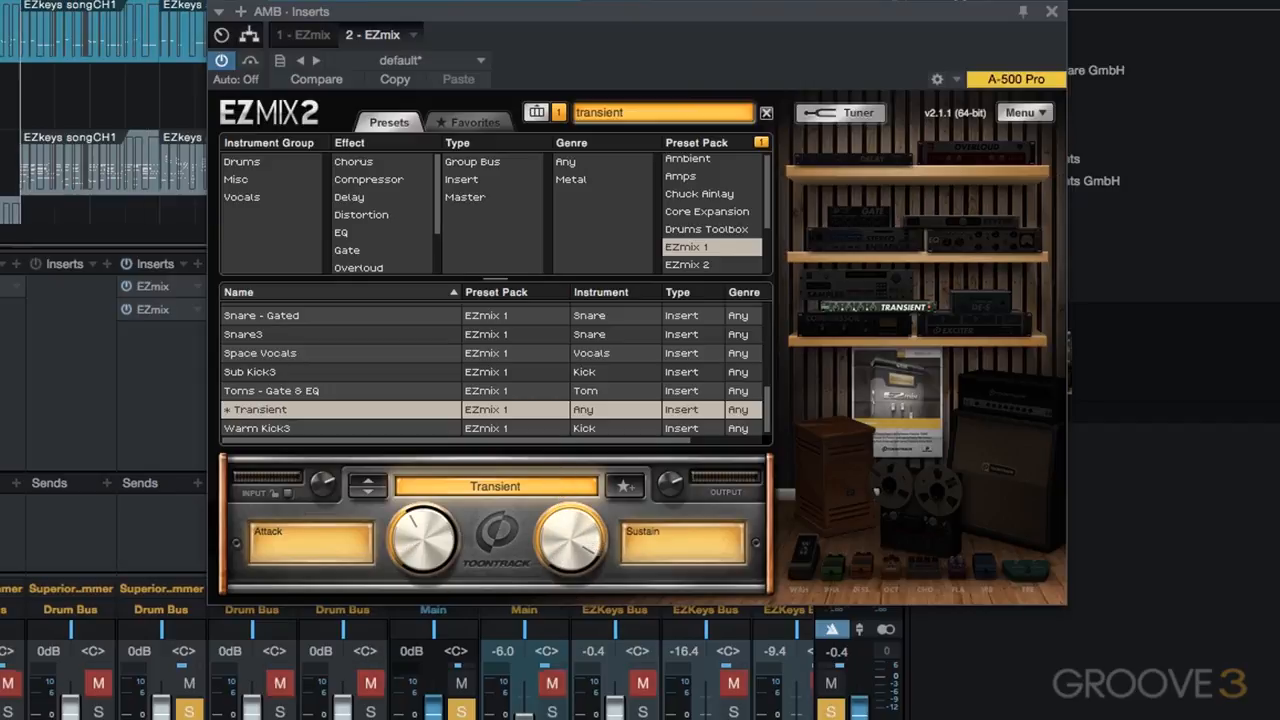
# - Play the soloed AMB channel and compare it with the Transient EZmix active and bypassed
pyautogui.press('space')
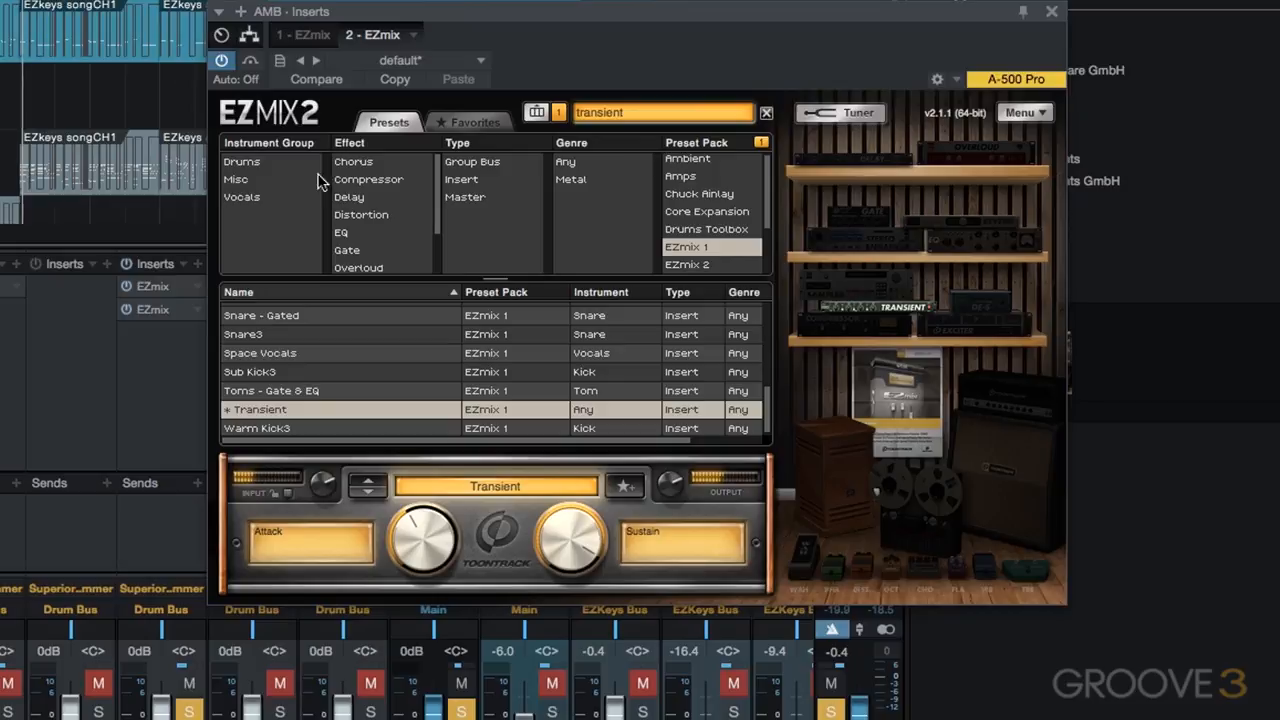
pyautogui.click(250, 64)
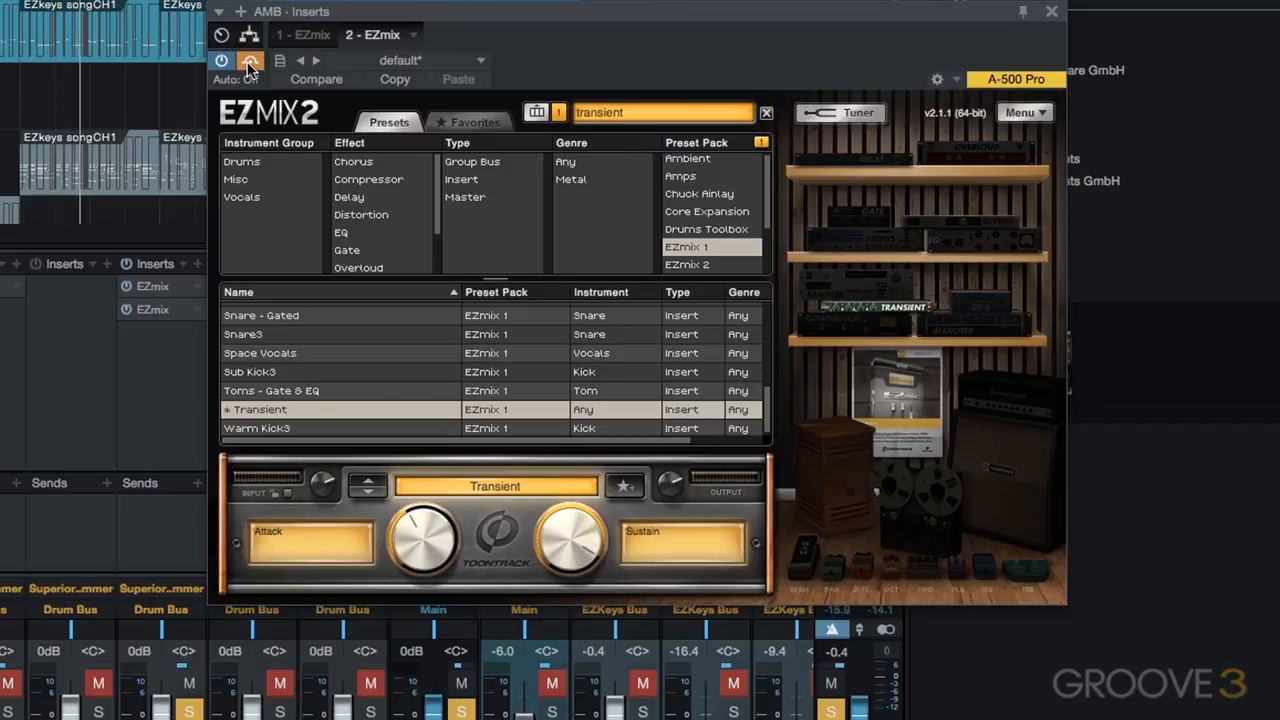
pyautogui.click(250, 64)
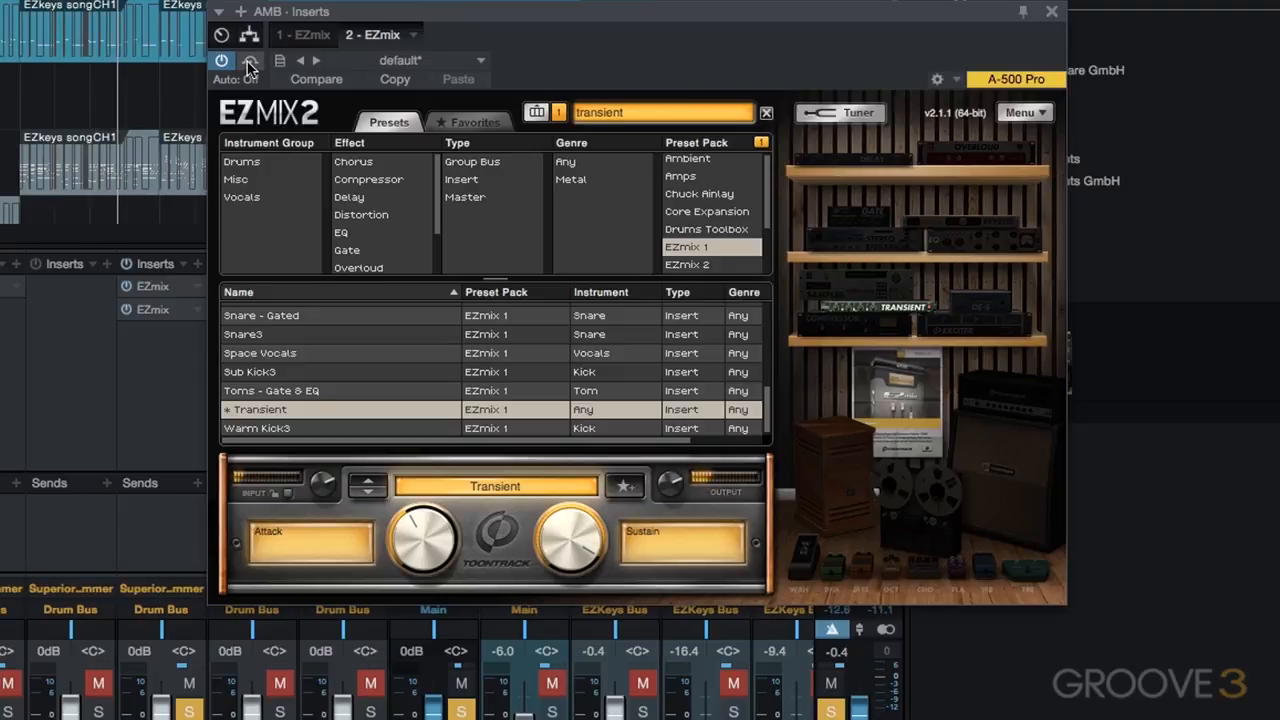
pyautogui.click(250, 64)
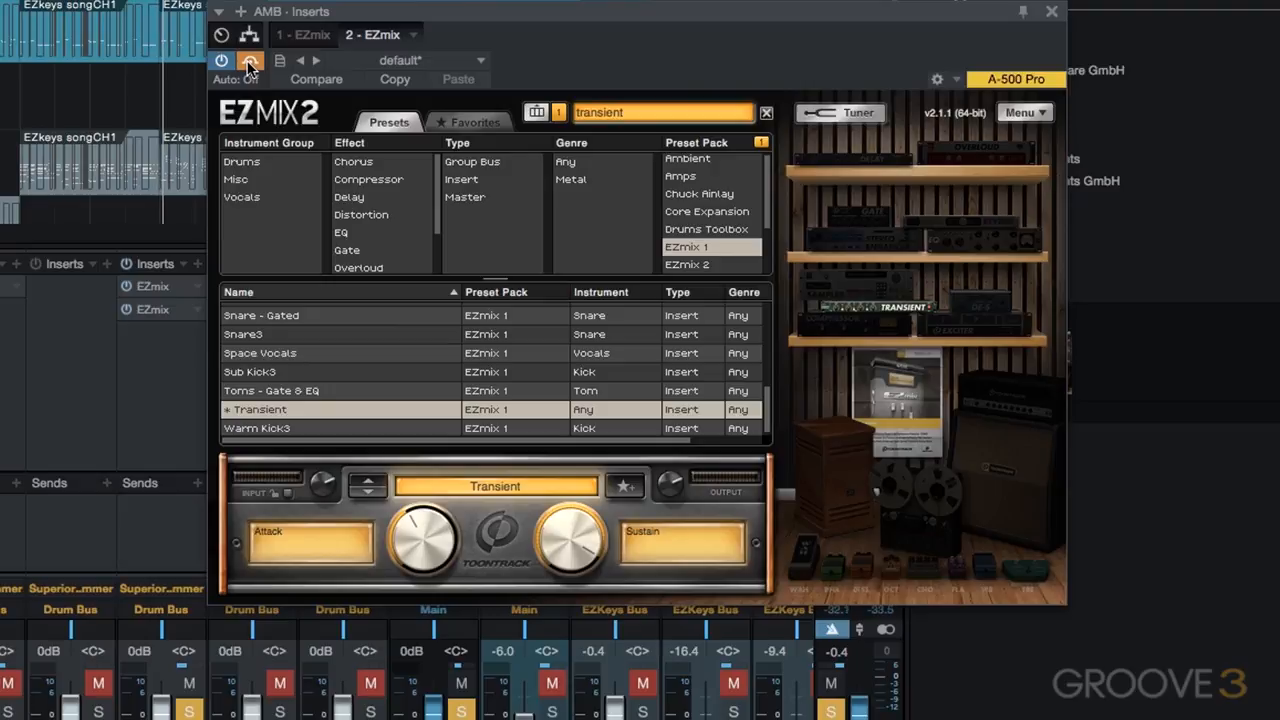
pyautogui.click(250, 62)
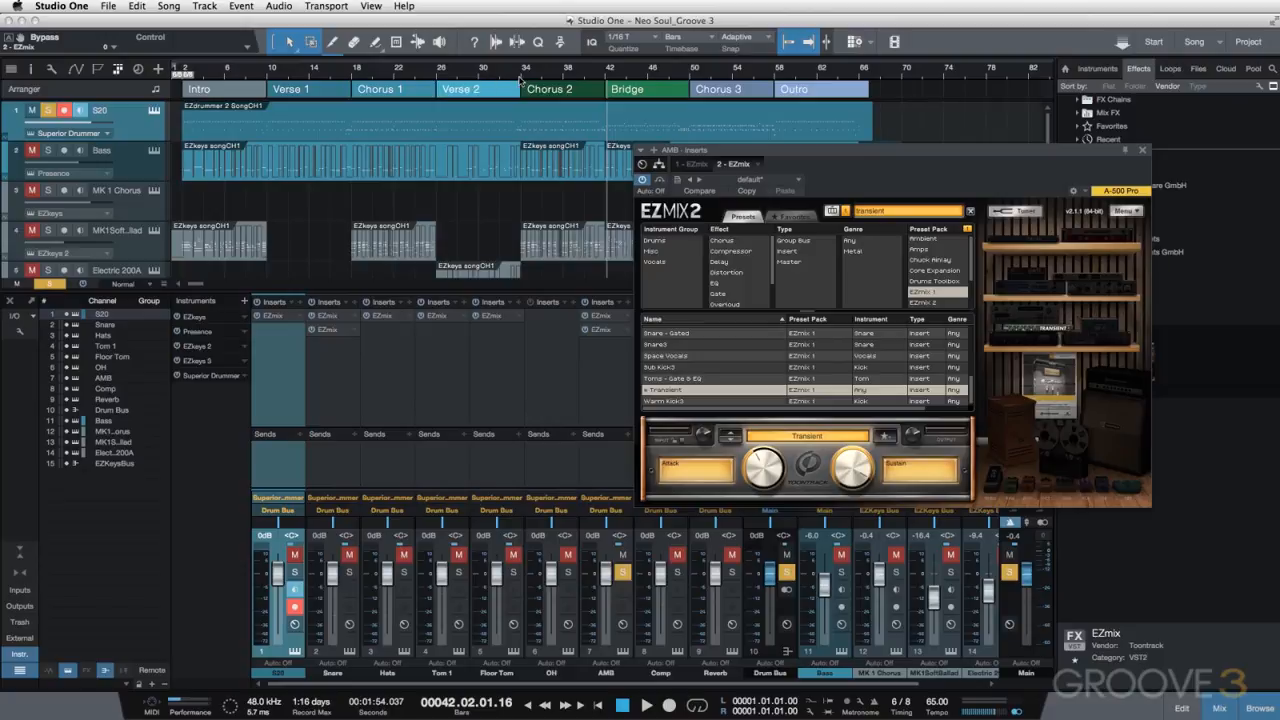
# - Play the full drum mix from Chorus 2, compare AMB's Transient EZmix active and bypassed, and unsolo the drums
pyautogui.click(520, 78)
pyautogui.click(622, 573)
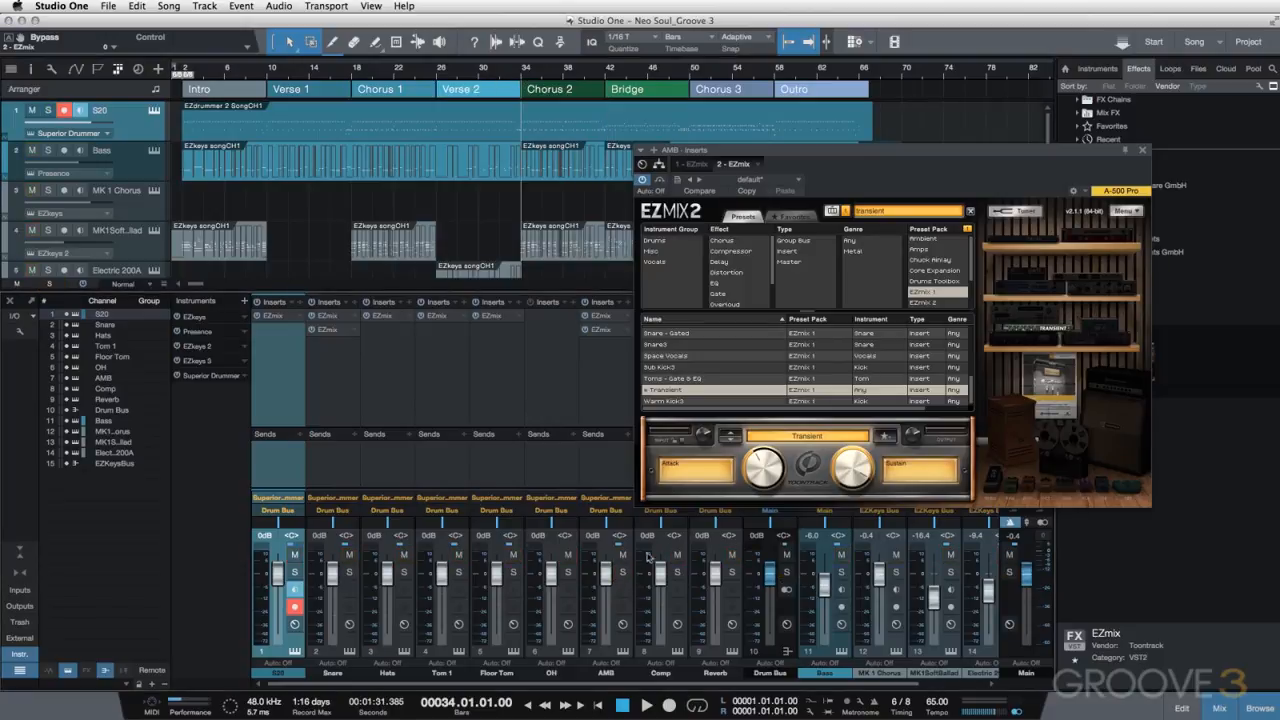
pyautogui.press('s')
pyautogui.press('space')
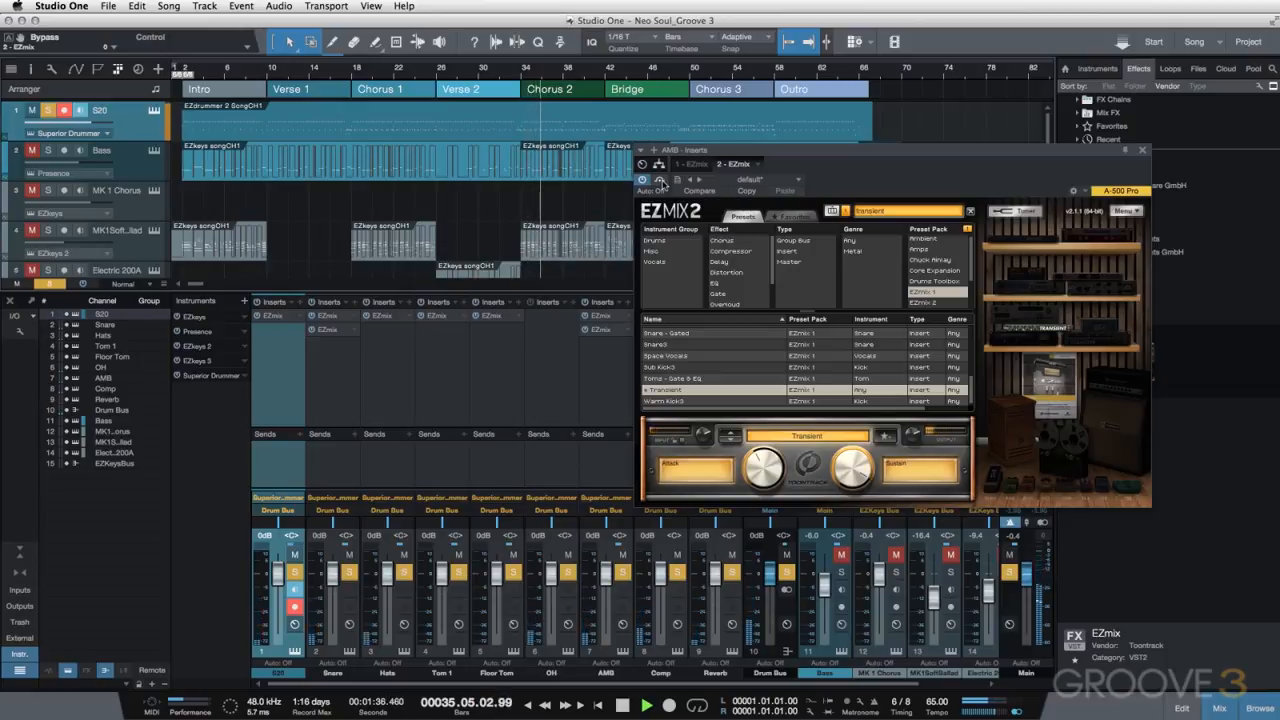
pyautogui.click(659, 181)
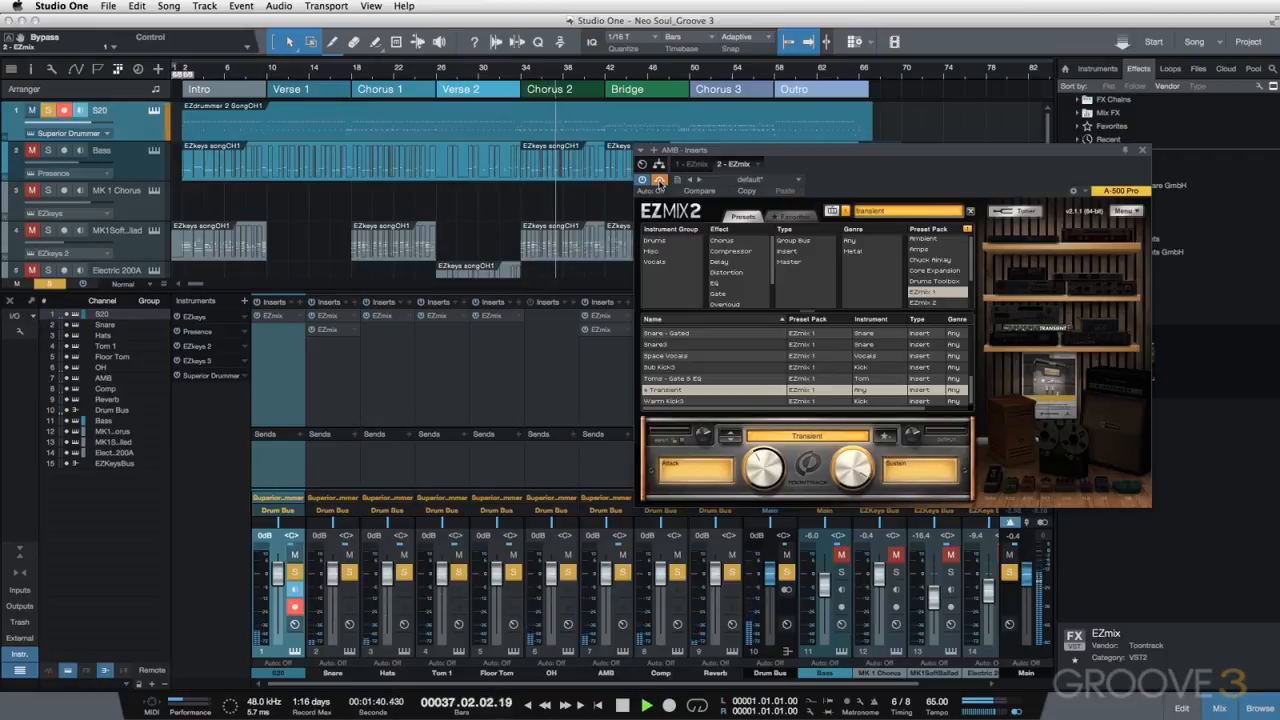
pyautogui.click(659, 181)
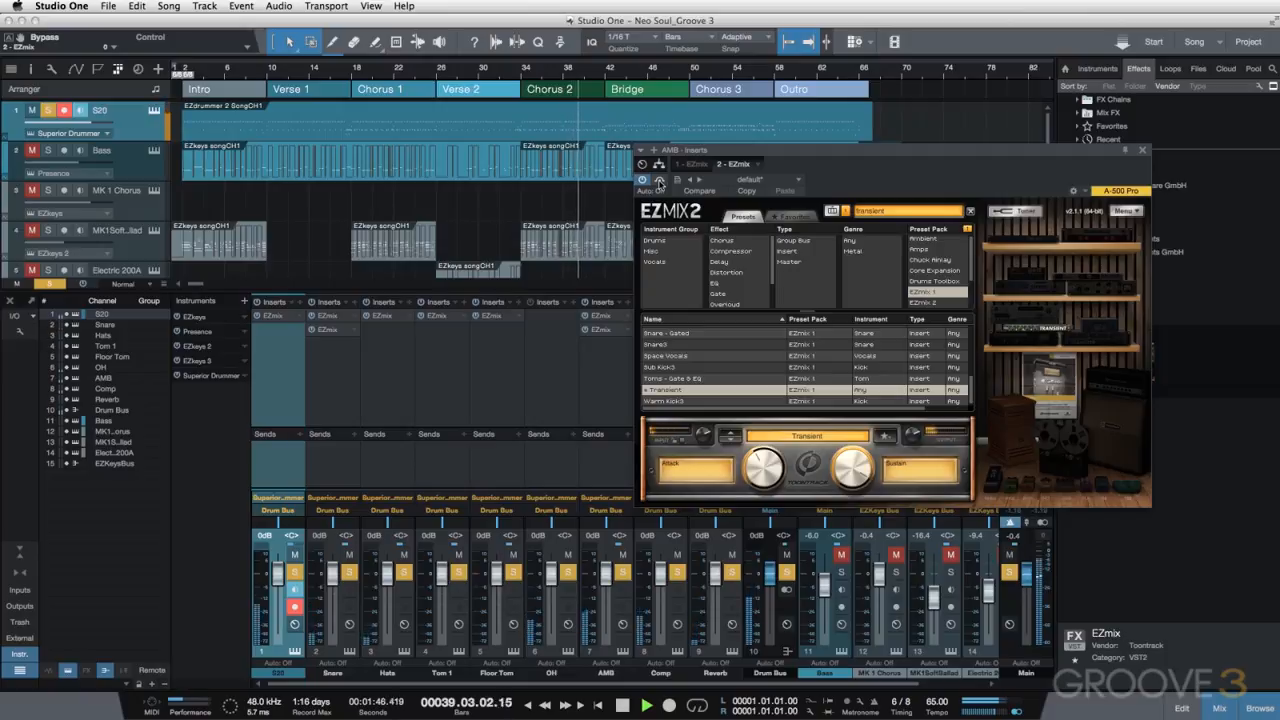
pyautogui.click(659, 180)
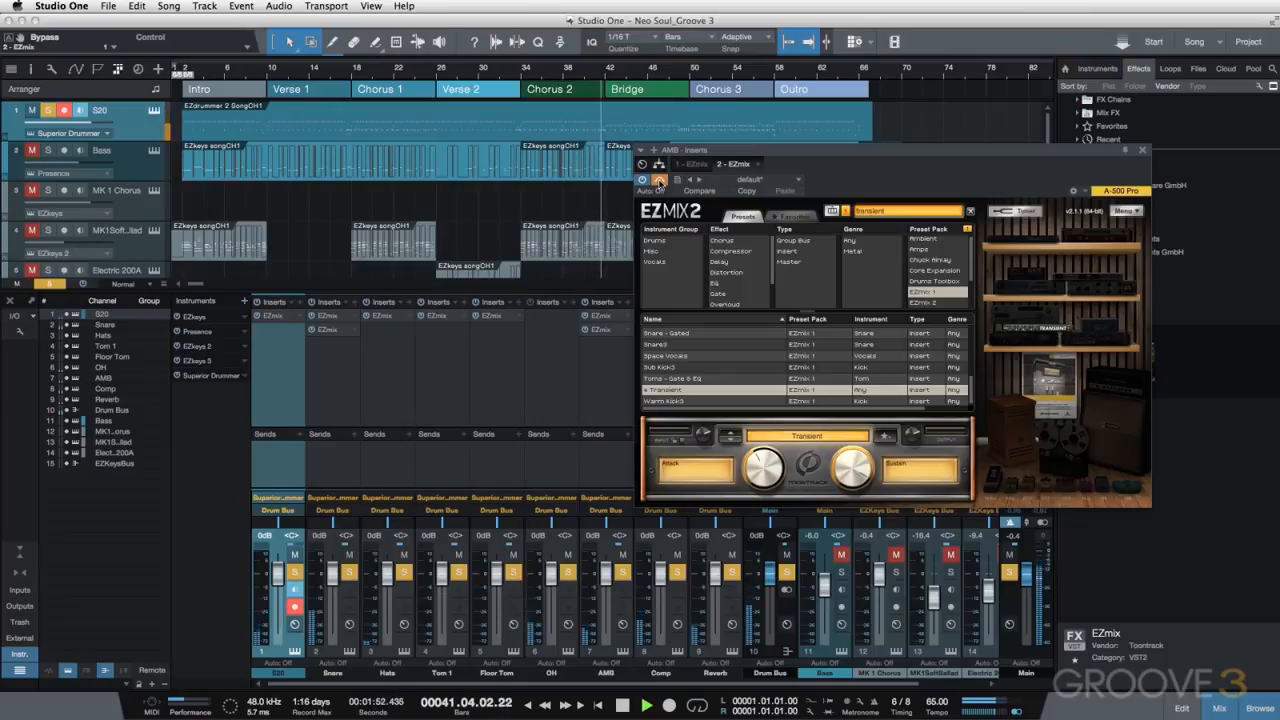
pyautogui.click(659, 181)
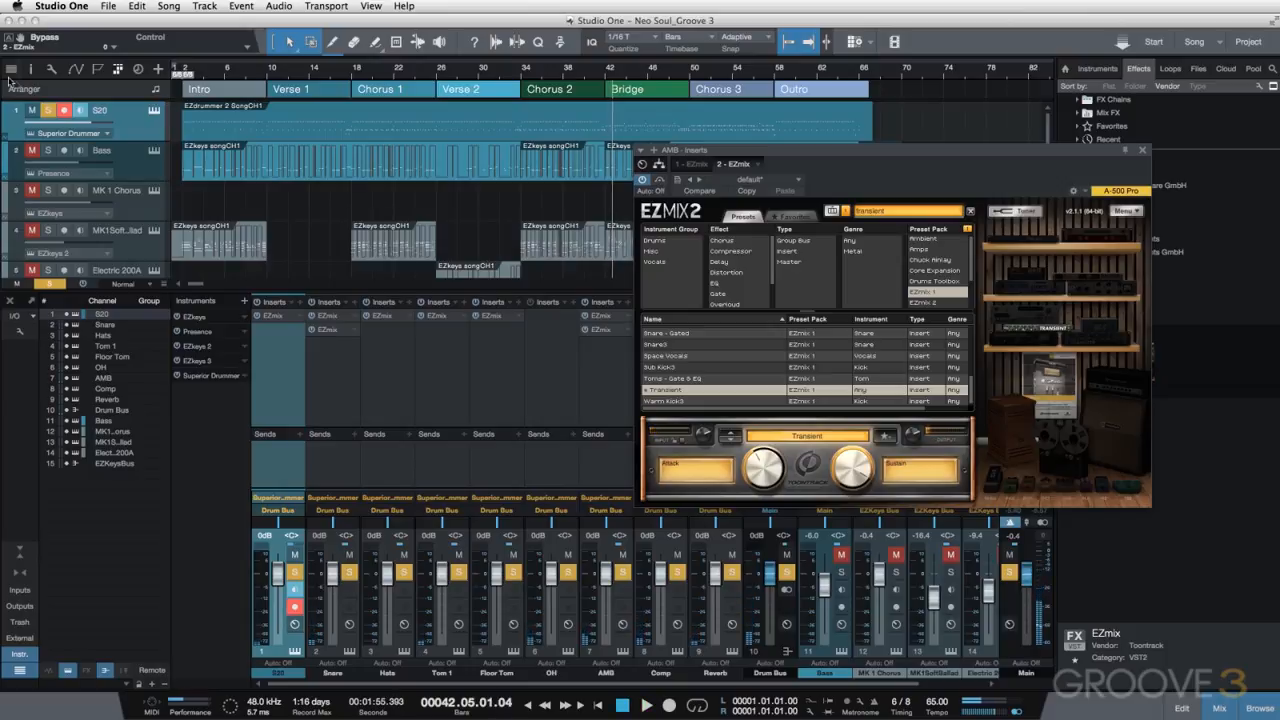
pyautogui.click(47, 110)
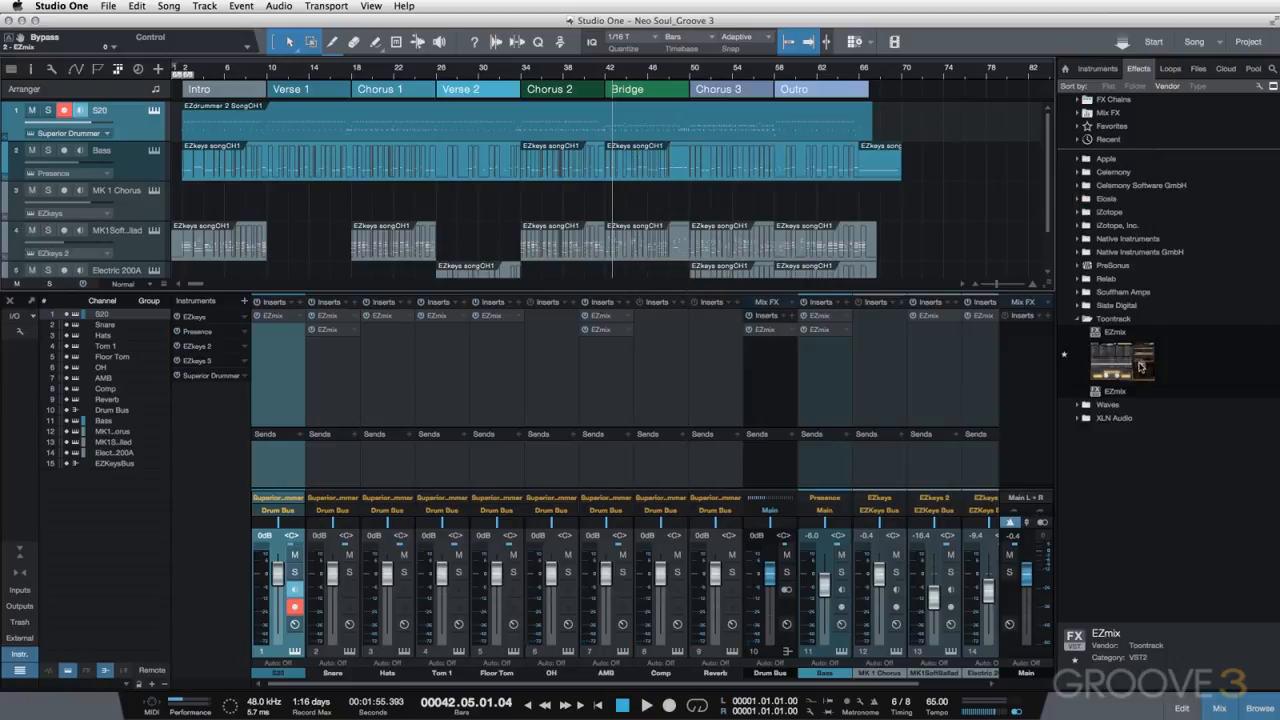
# - Insert EZmix on the Comp channel, solo the channel and audition it without a preset from Chorus 2
pyautogui.moveTo(1140, 366); pyautogui.dragTo(657, 410)
pyautogui.click(677, 572)
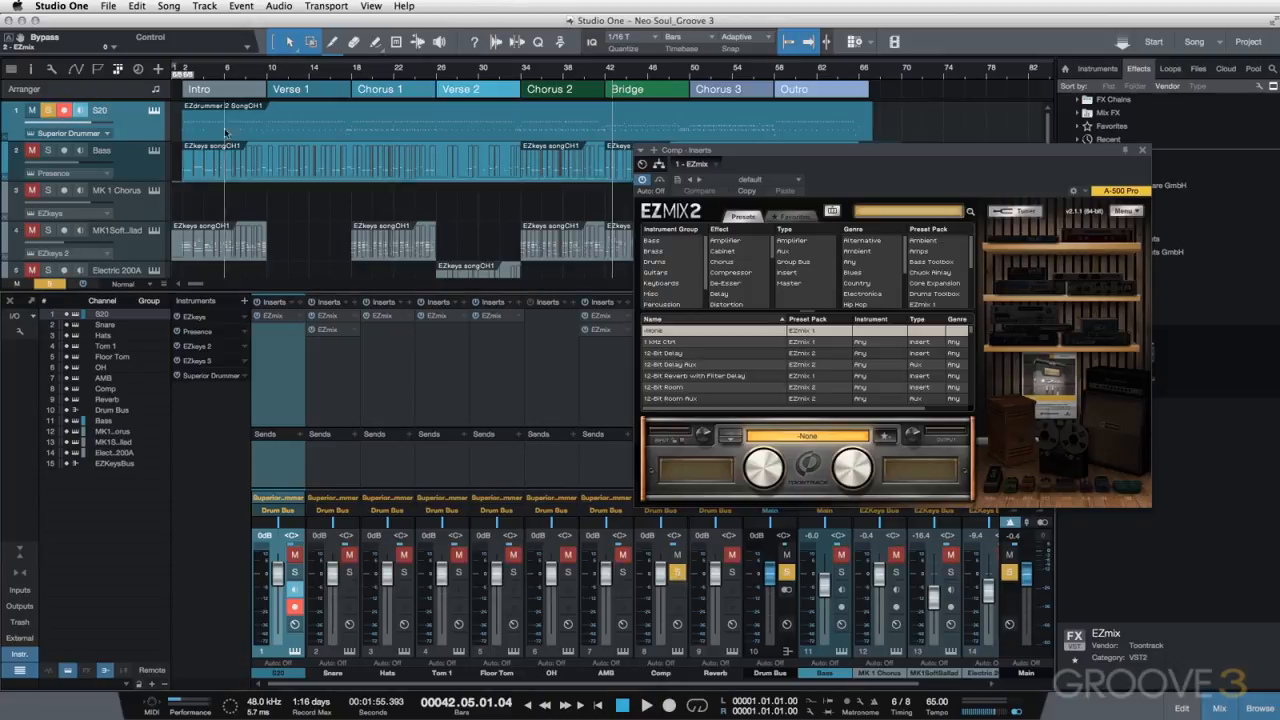
pyautogui.click(522, 76)
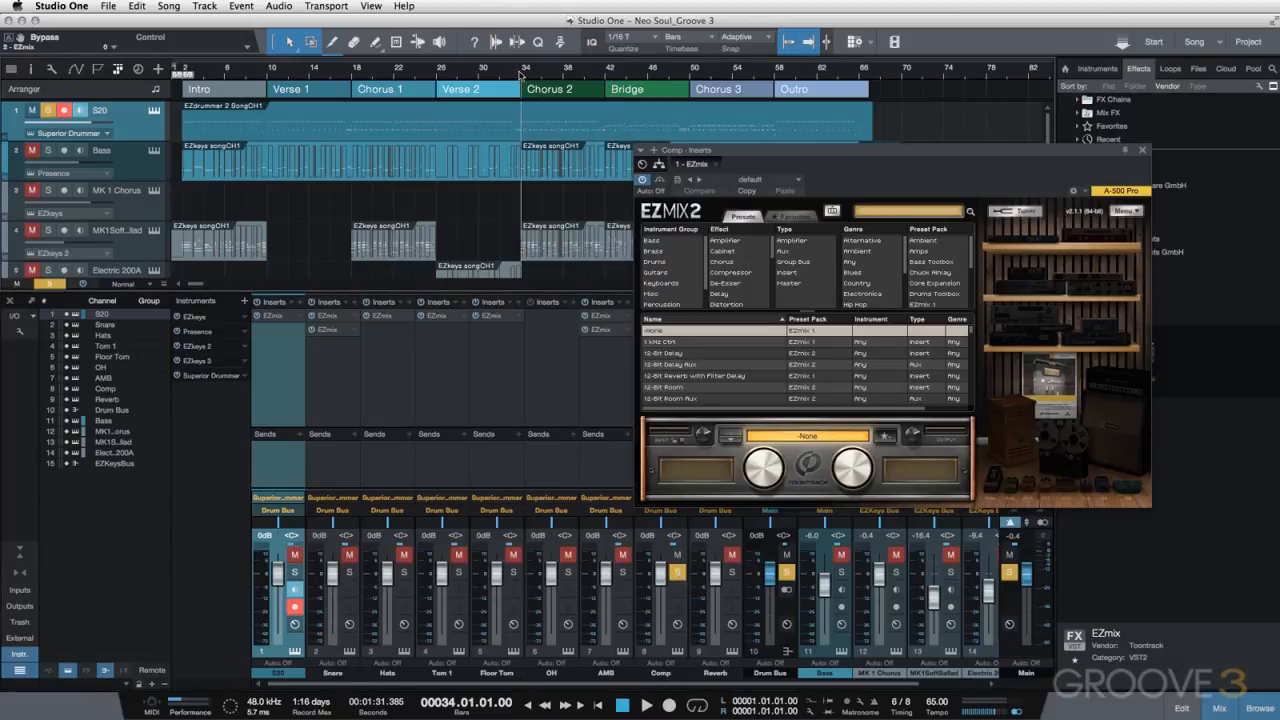
pyautogui.press('space')
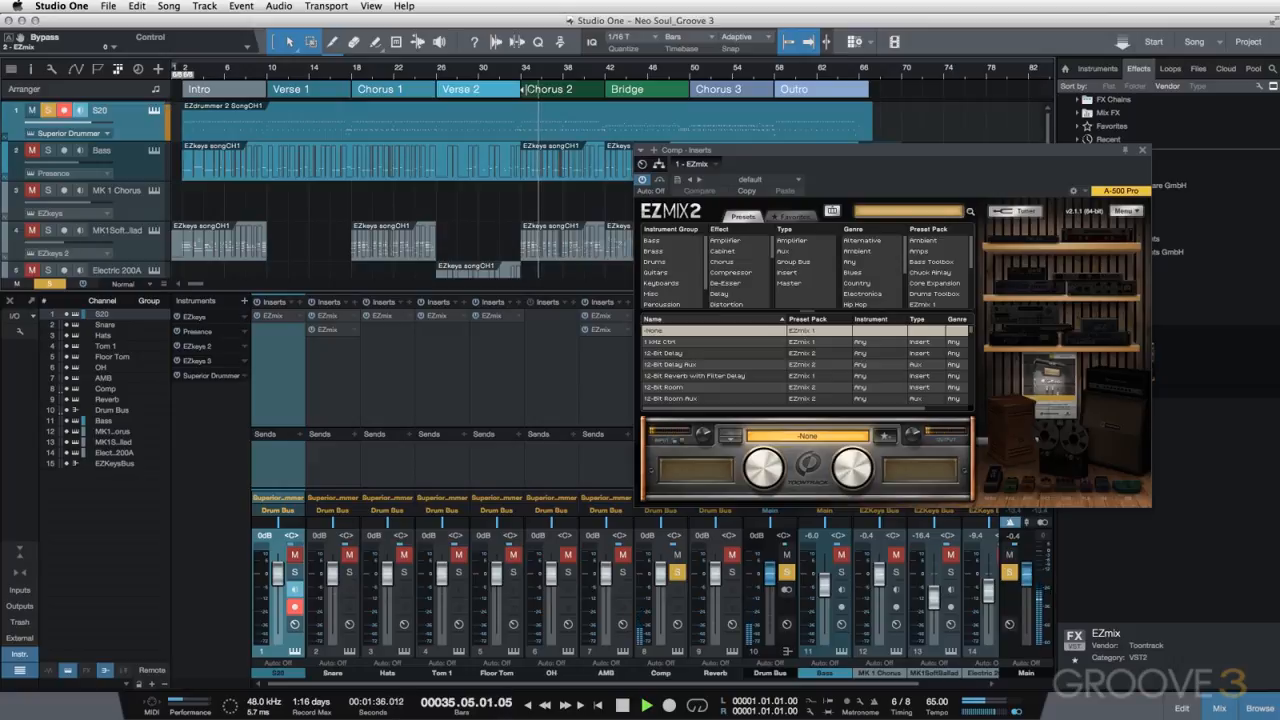
pyautogui.press('space')
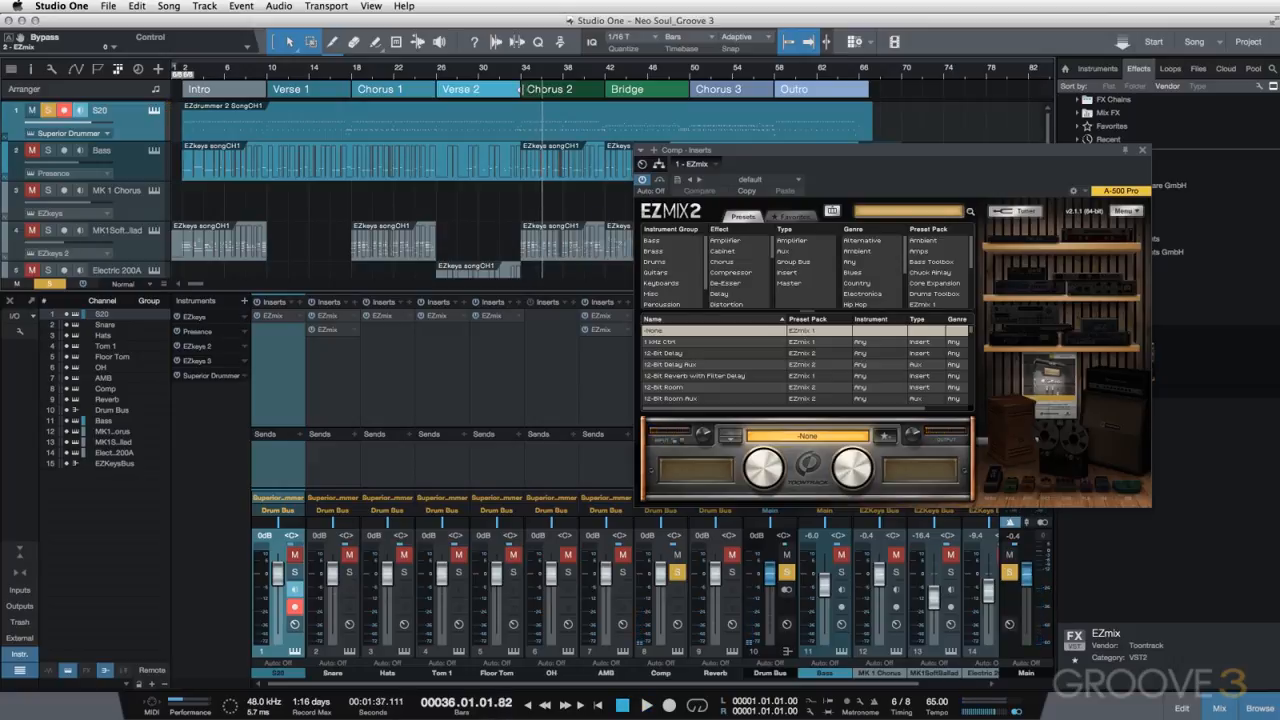
pyautogui.click(522, 77)
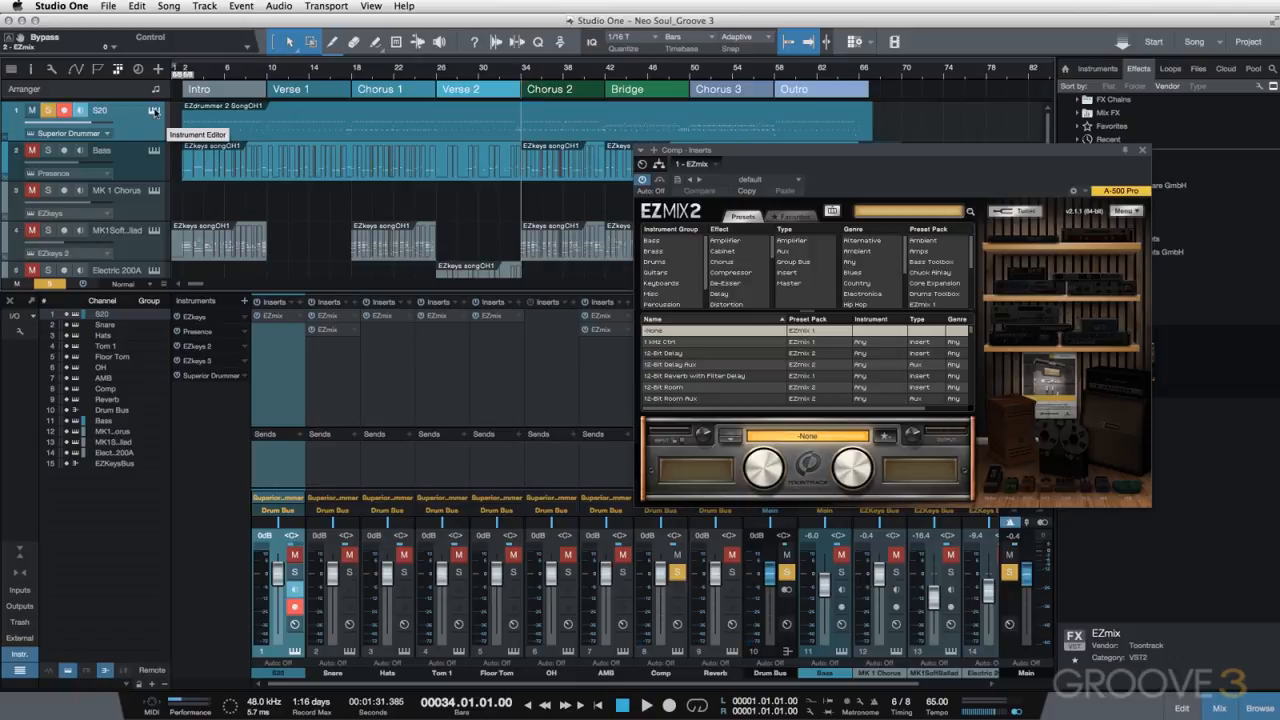
# - Examine the microphone channels' Comp bus sends and the Comp bus in Superior Drummer's mixer, and close the instrument window
pyautogui.click(154, 110)
pyautogui.click(75, 207)
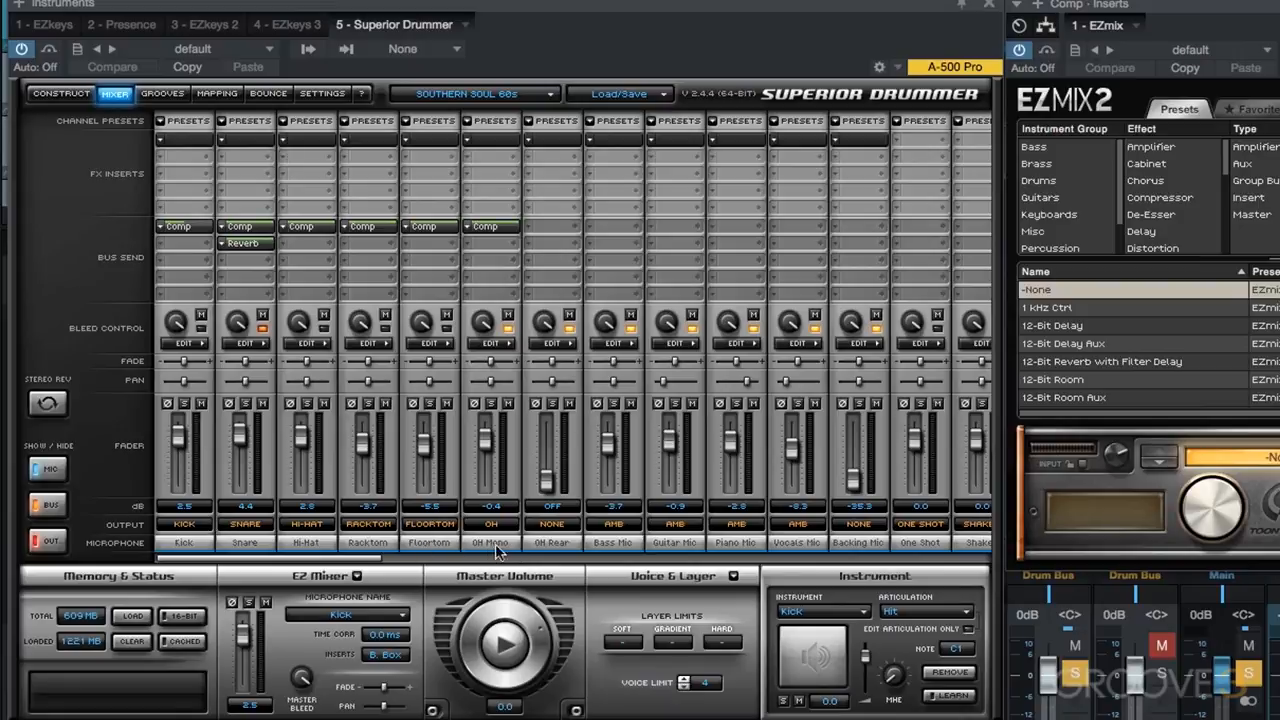
pyautogui.moveTo(302, 560); pyautogui.dragTo(703, 573)
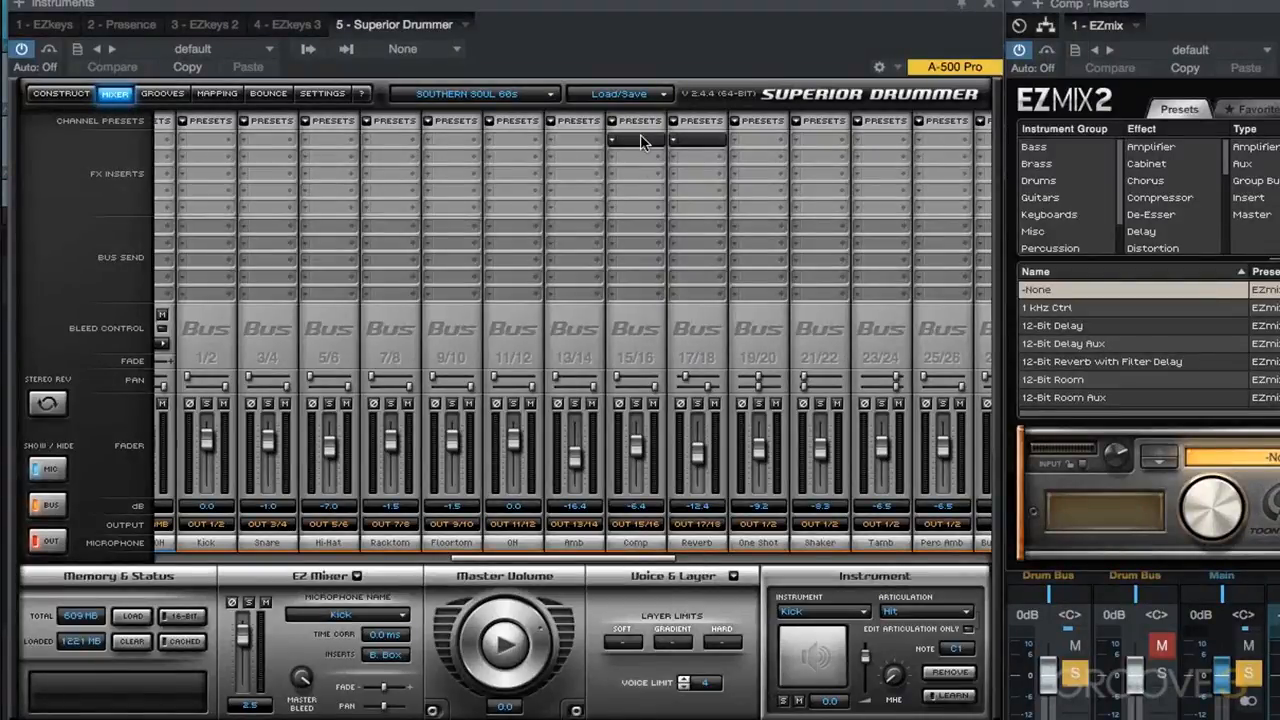
pyautogui.click(990, 8)
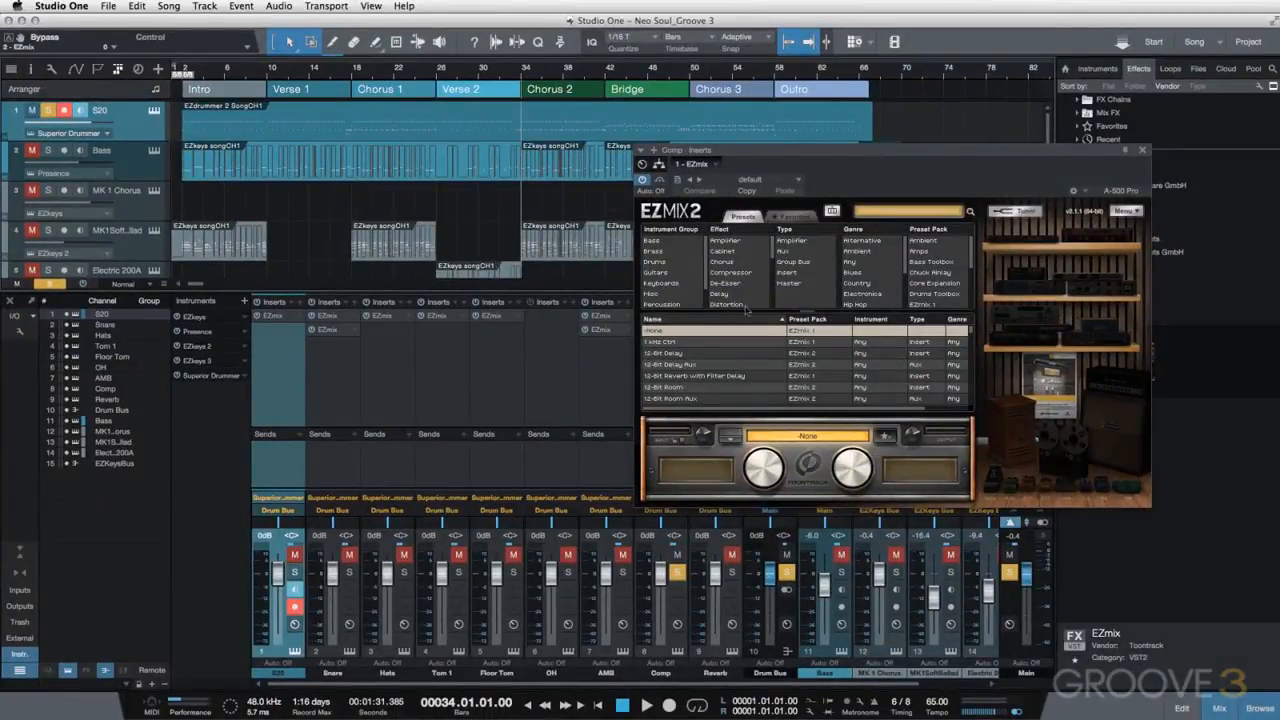
# - Load the EZmix 1 pack's Parallel Drums preset for Drums on Comp and compare it active and bypassed
pyautogui.click(925, 304)
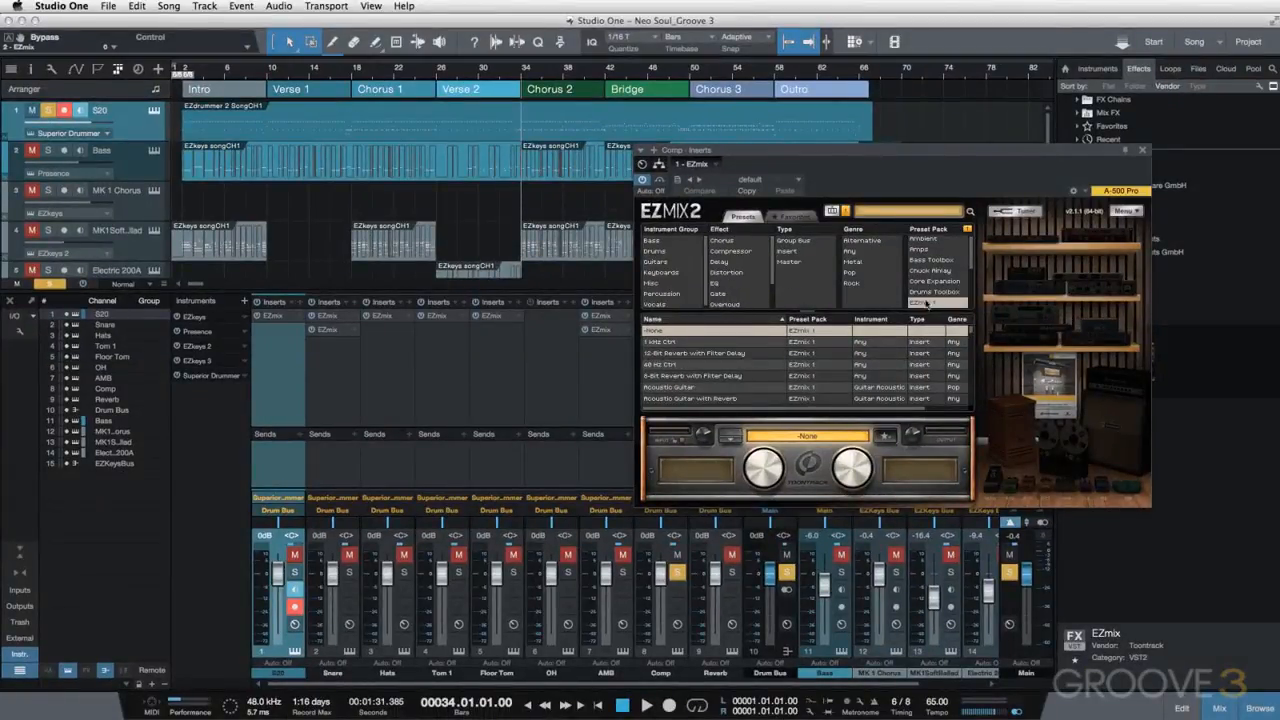
pyautogui.click(660, 252)
pyautogui.scroll(-10, 677, 363)
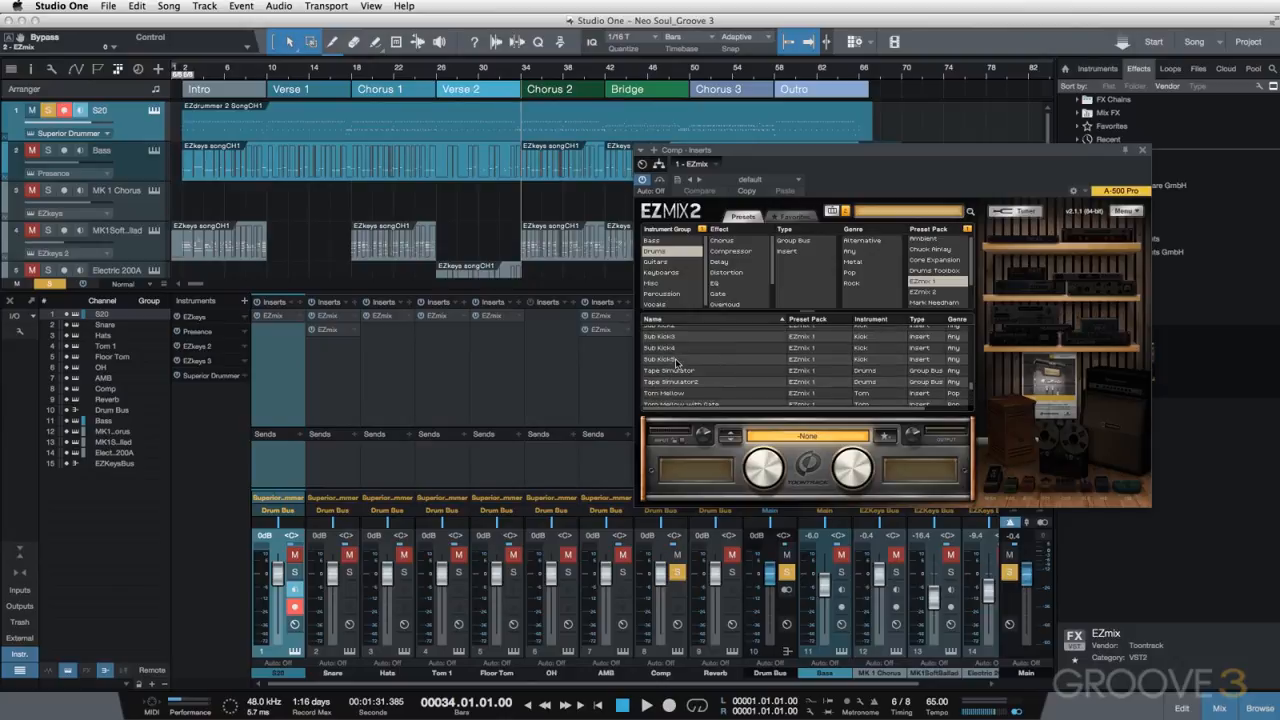
pyautogui.scroll(5, 677, 363)
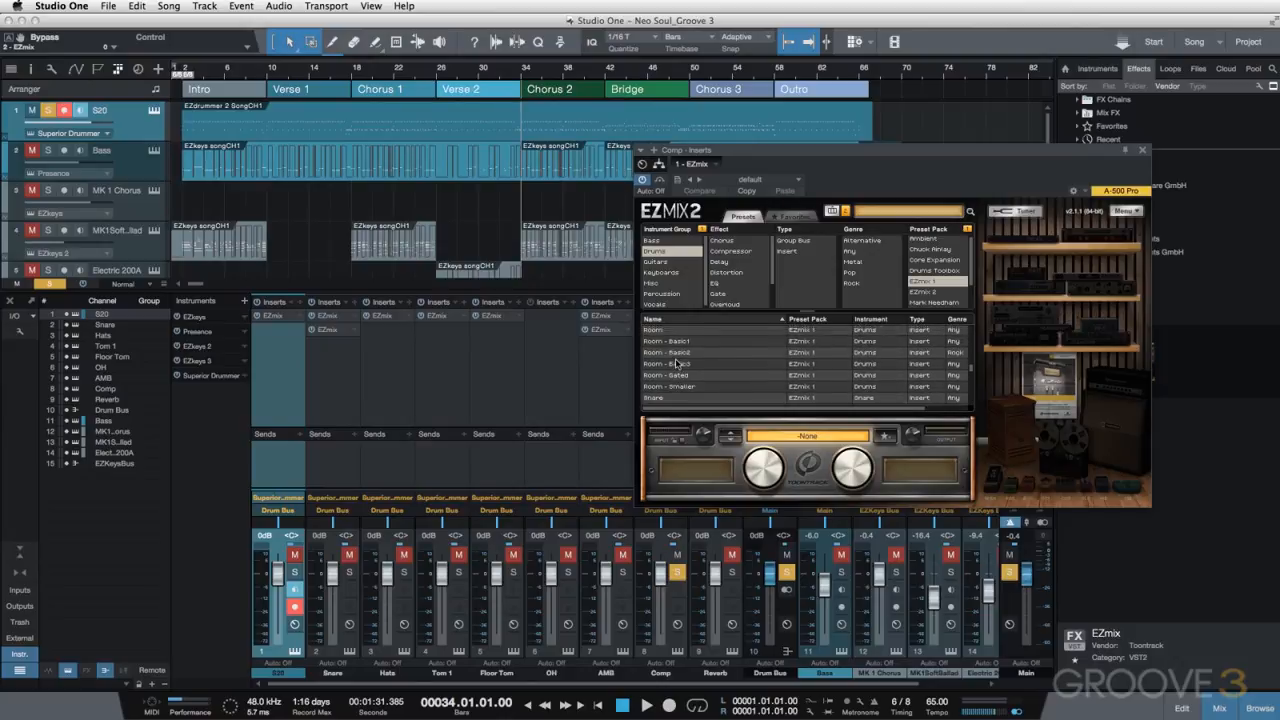
pyautogui.click(686, 338)
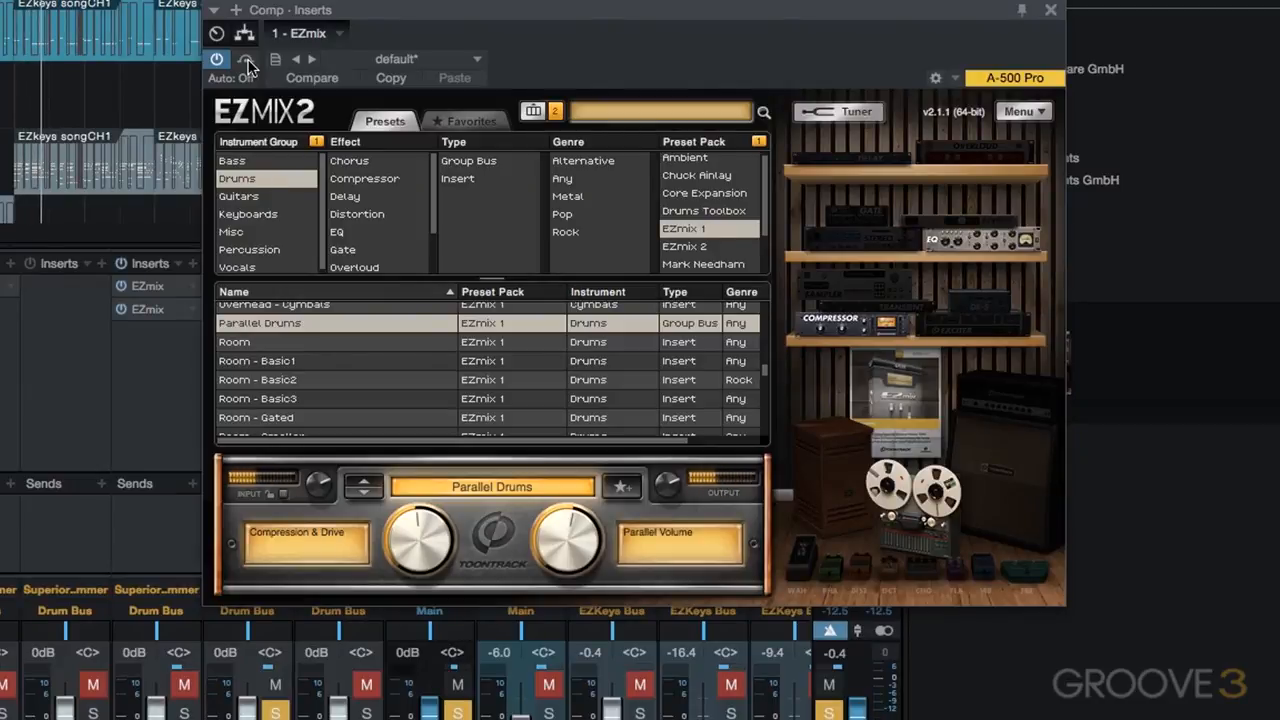
pyautogui.click(246, 61)
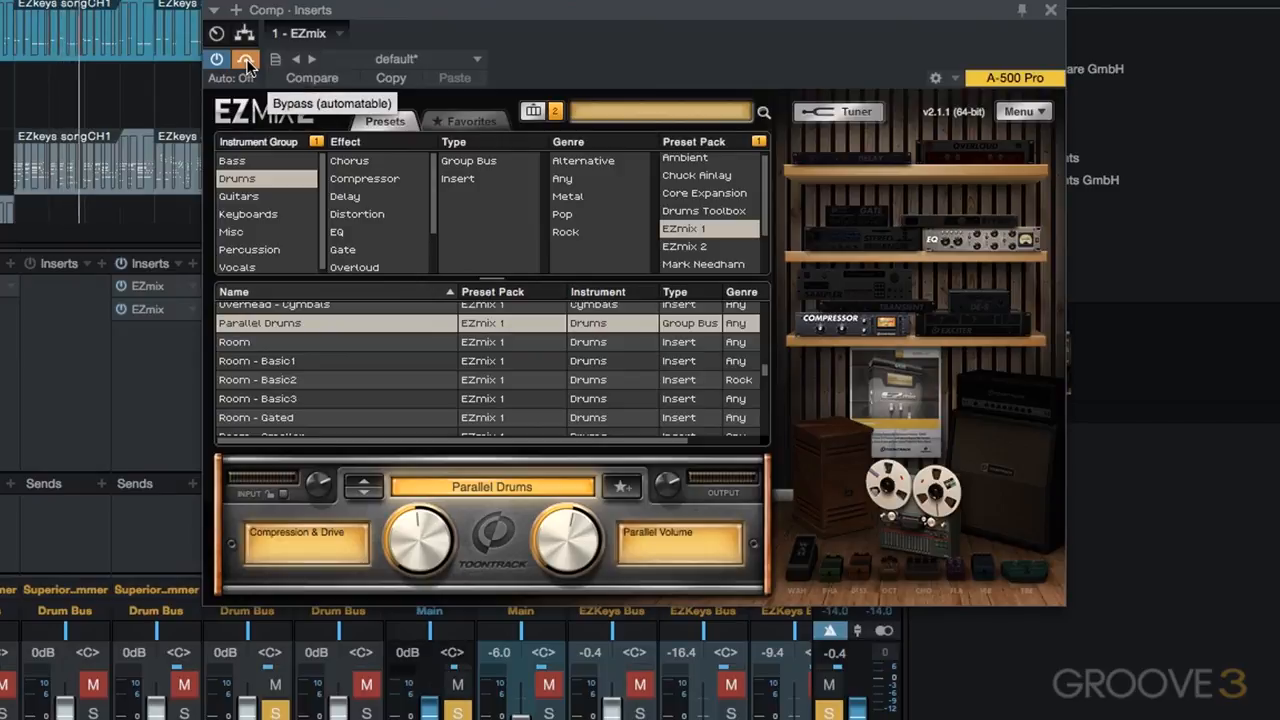
pyautogui.click(246, 61)
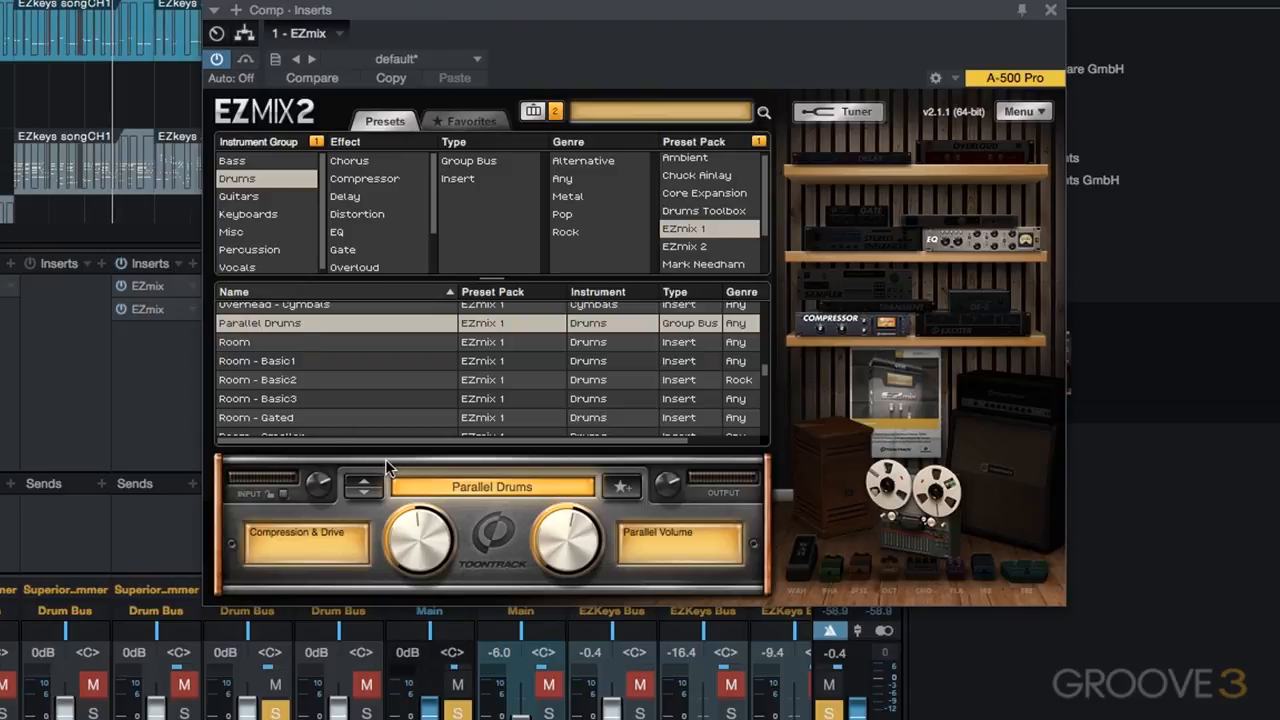
# - Raise Parallel Drums' Compression & Drive, nudge Parallel Volume up slightly, and compare the soloed Comp channel active and bypassed
pyautogui.moveTo(407, 534); pyautogui.dragTo(405, 517)
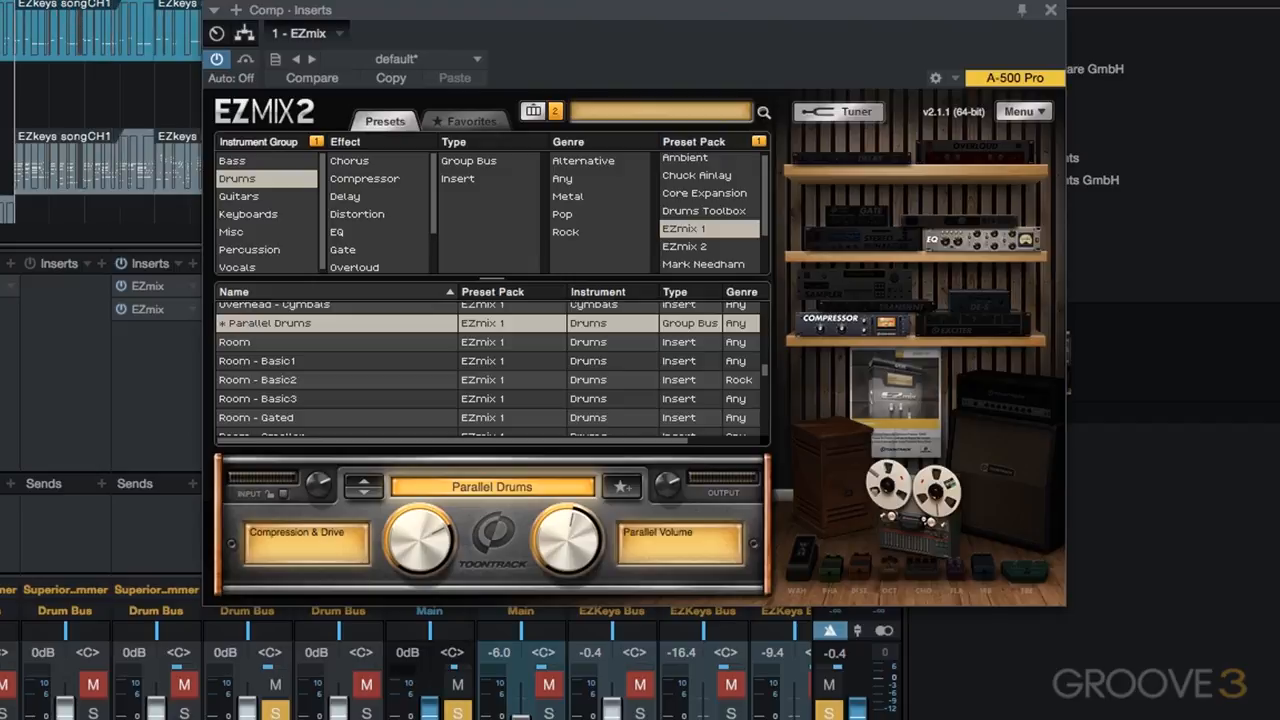
pyautogui.click(246, 61)
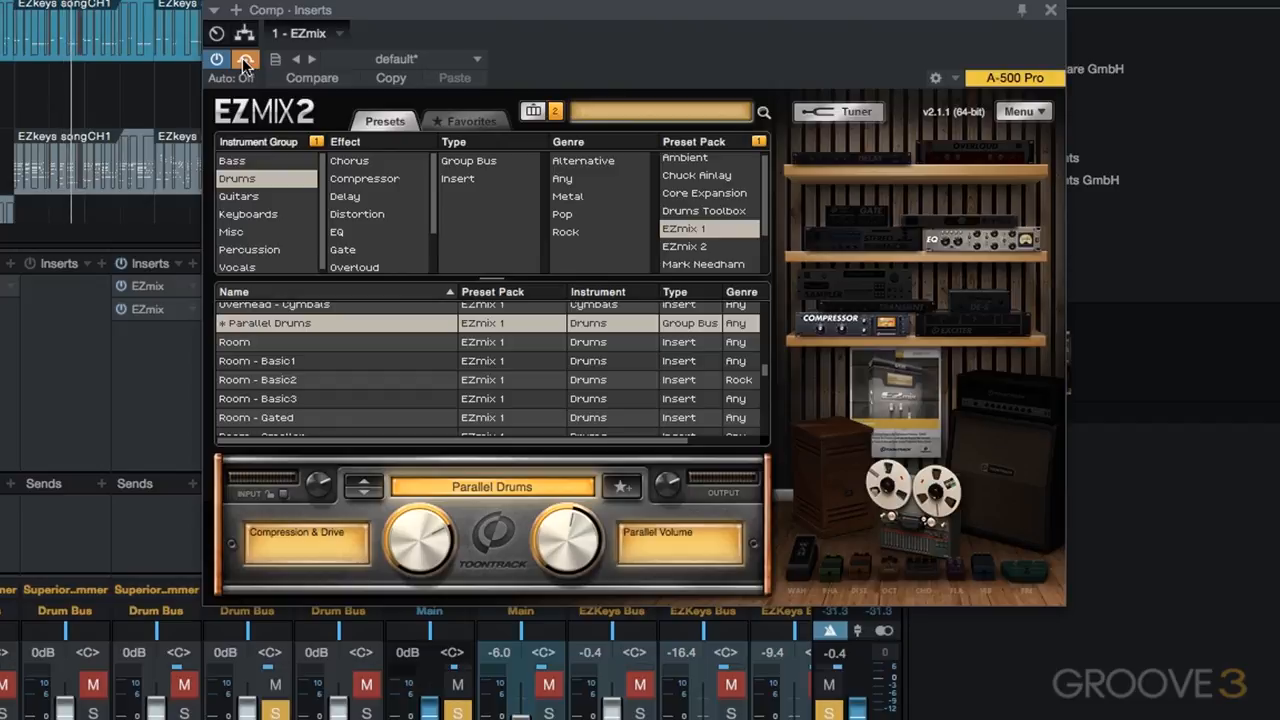
pyautogui.click(246, 61)
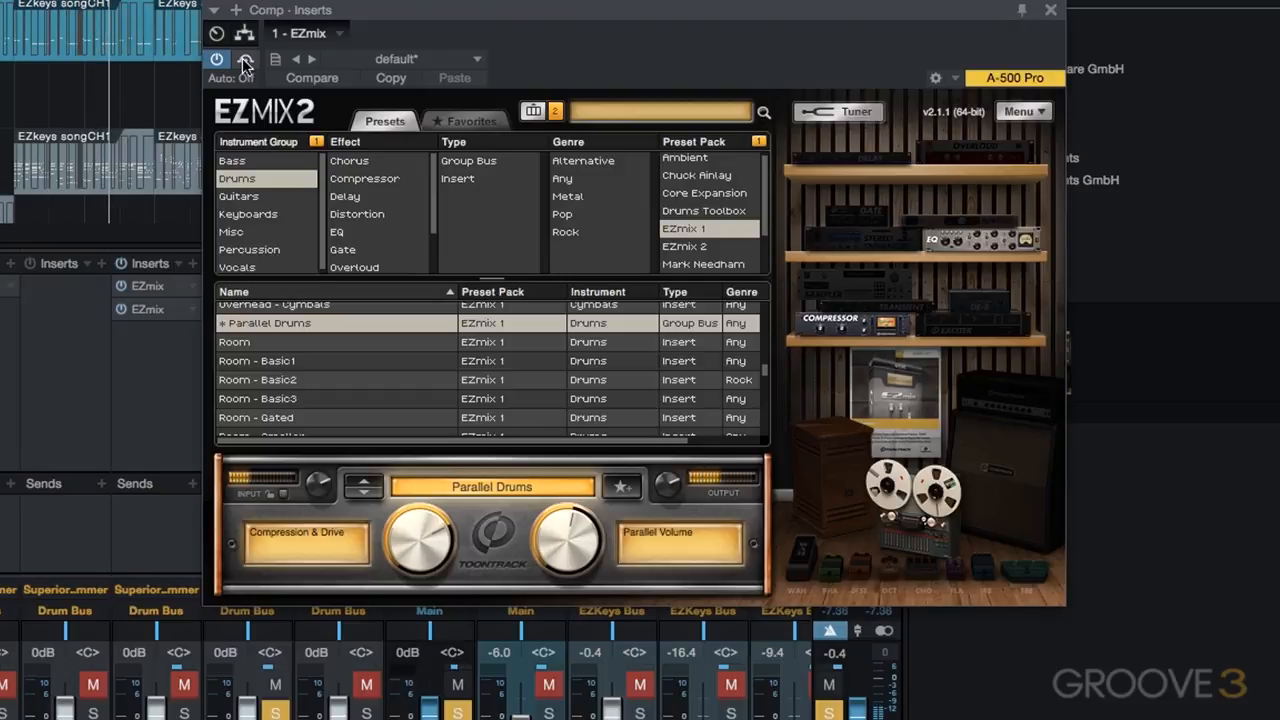
pyautogui.click(246, 61)
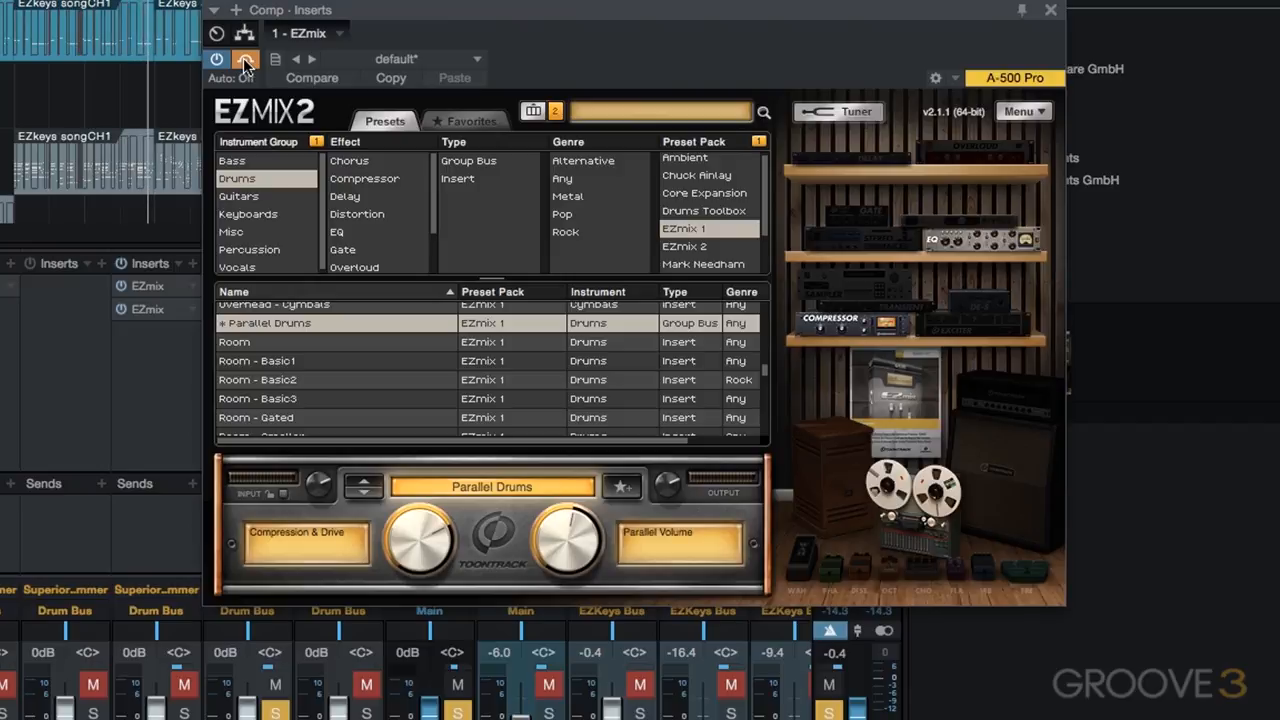
pyautogui.click(246, 61)
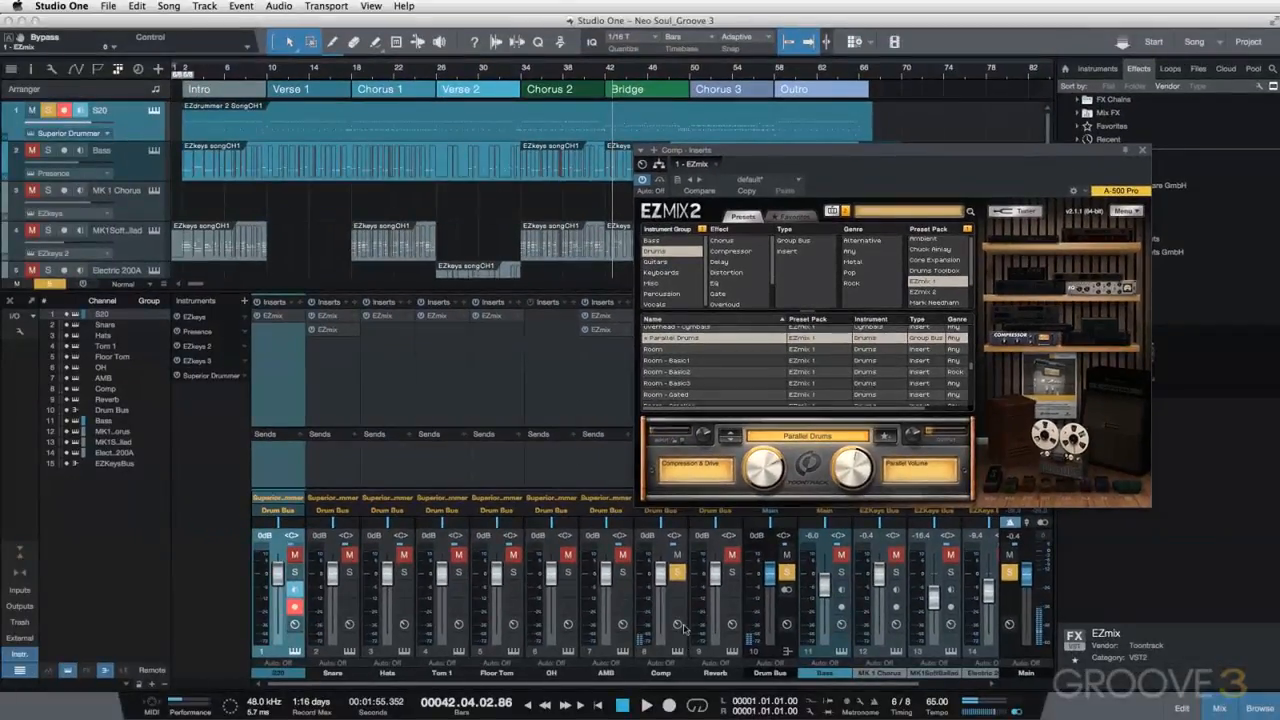
# - Unsolo Comp and play the full drum mix from Chorus 2, comparing the Parallel Drums EZmix active and bypassed
pyautogui.click(677, 573)
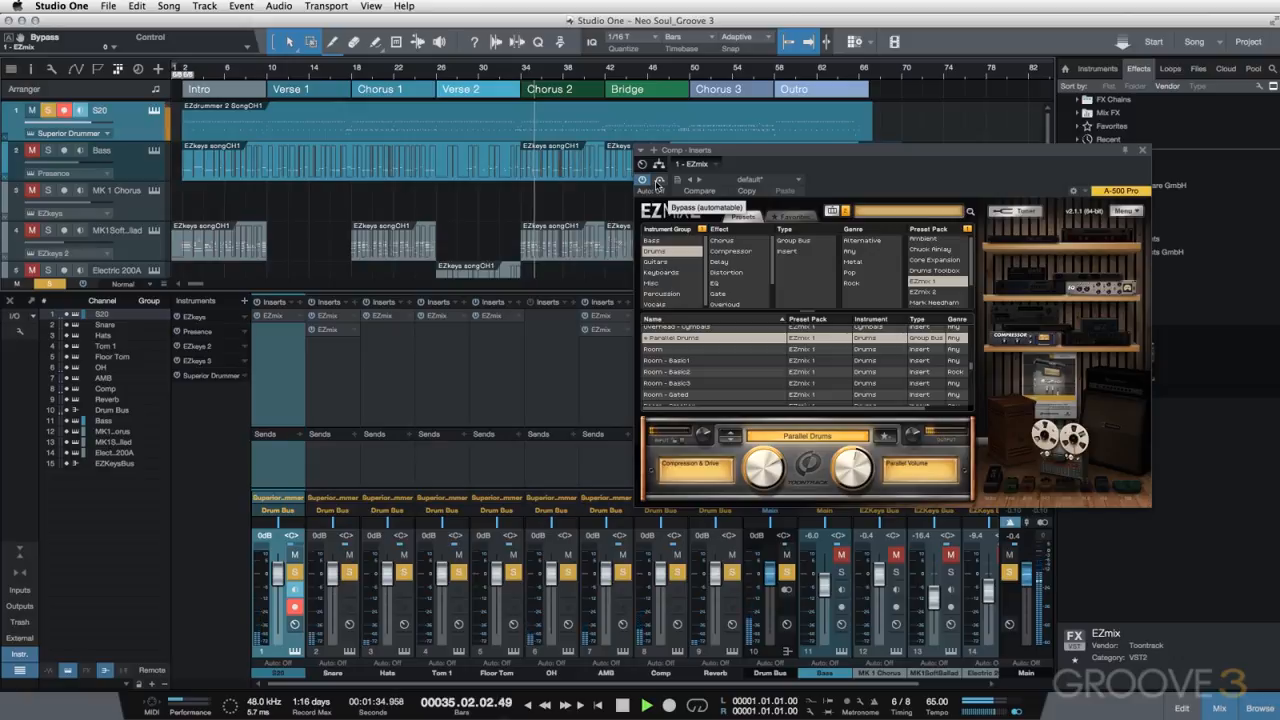
pyautogui.click(659, 181)
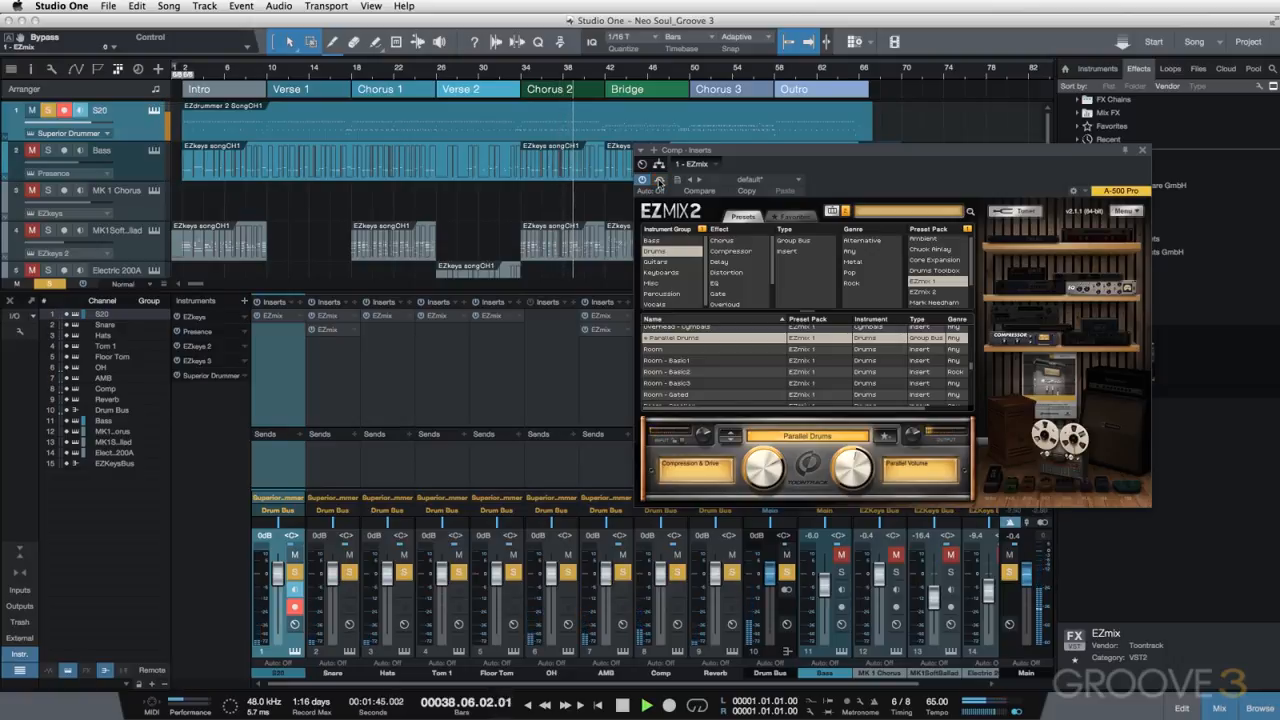
pyautogui.press('space')
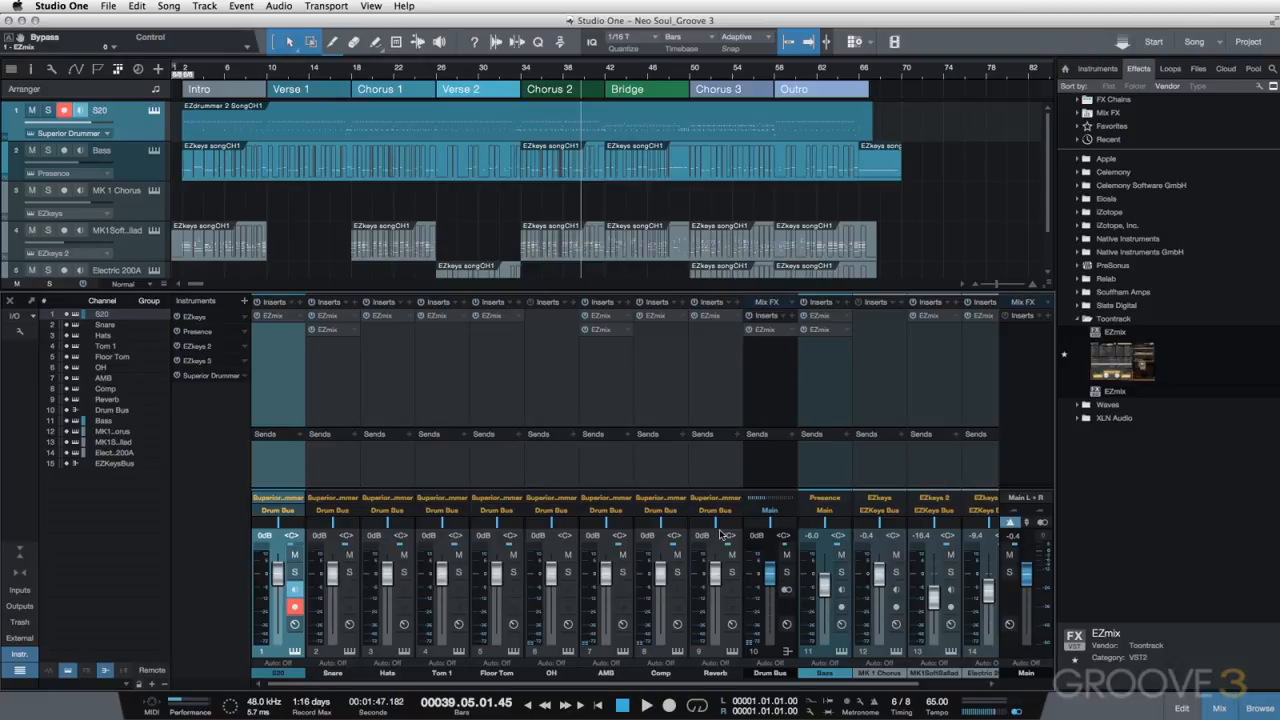
# - Play the soloed drum mix from Verse 2 and select all drum channels from S20 through Reverb
pyautogui.click(437, 76)
pyautogui.click(47, 111)
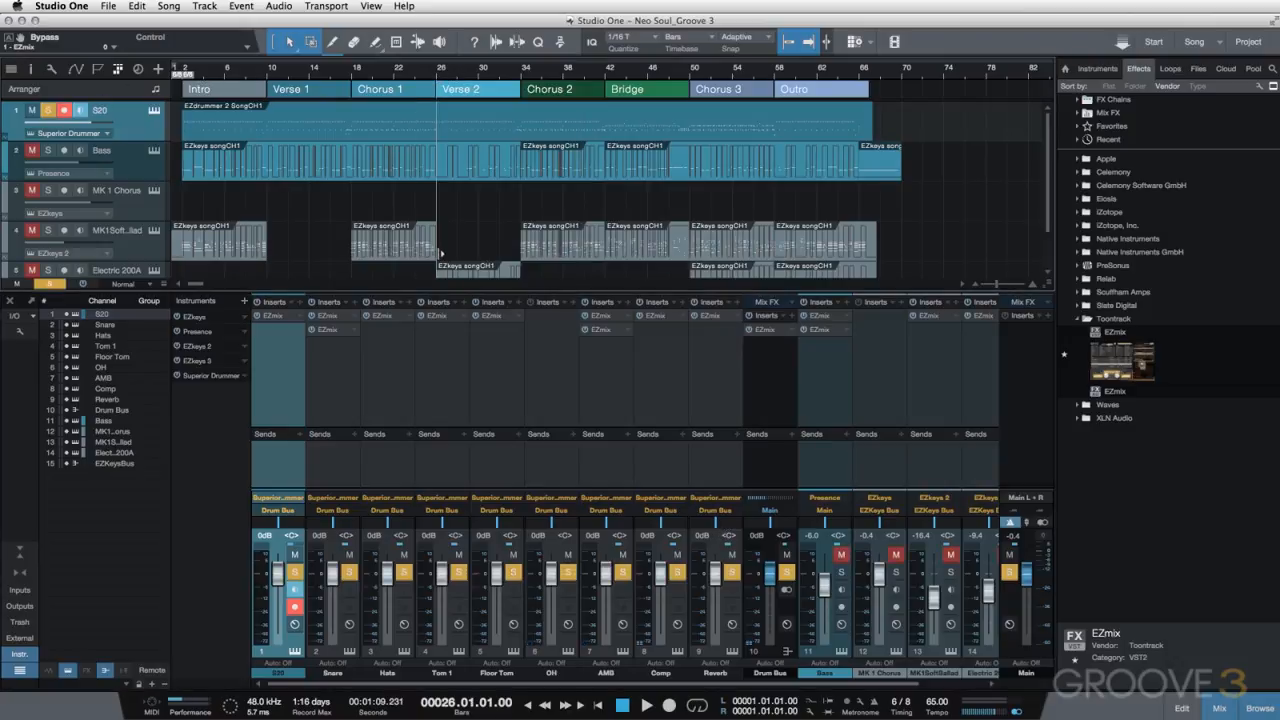
pyautogui.press('space')
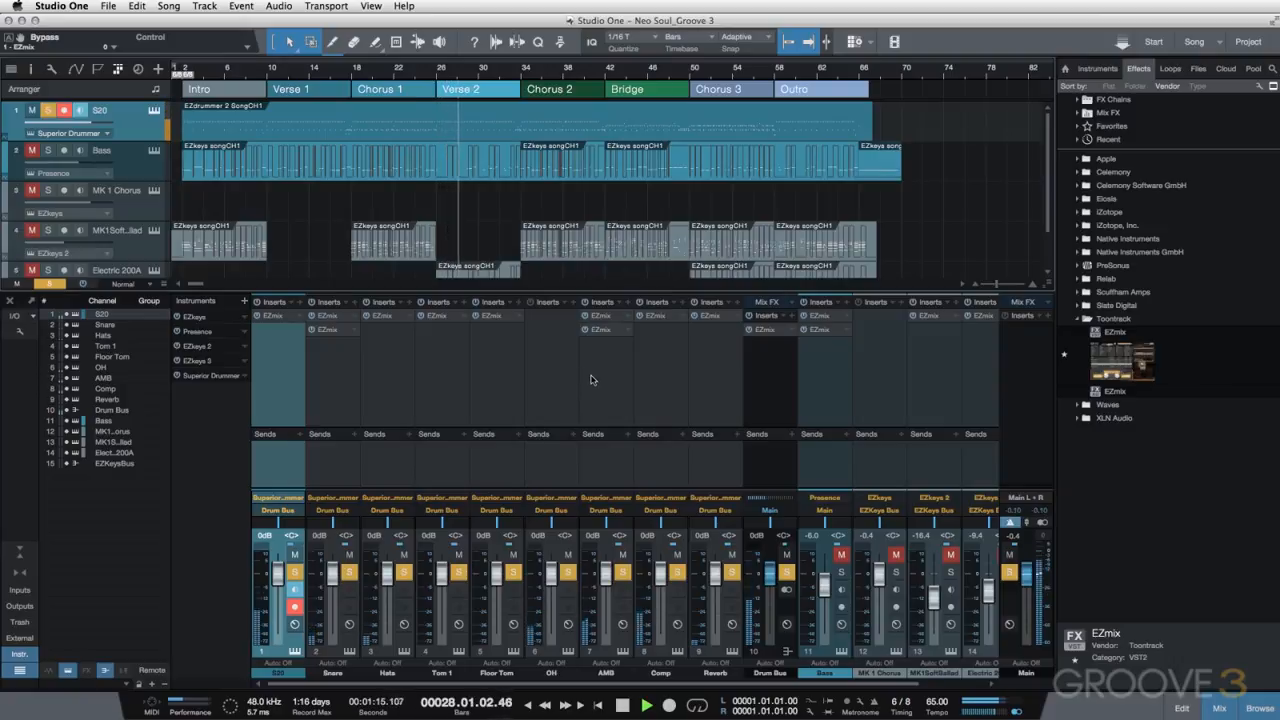
pyautogui.click(727, 397)
pyautogui.keyDown('shift'); pyautogui.click(281, 377); pyautogui.keyUp('shift')
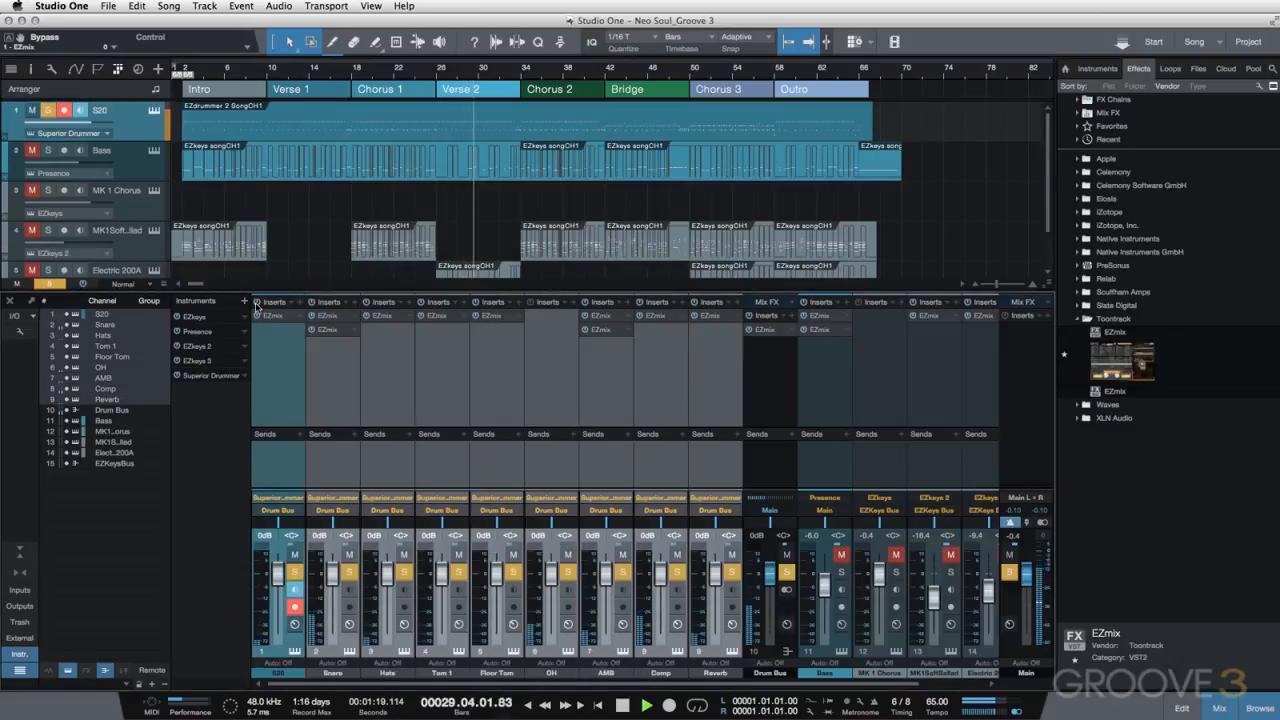